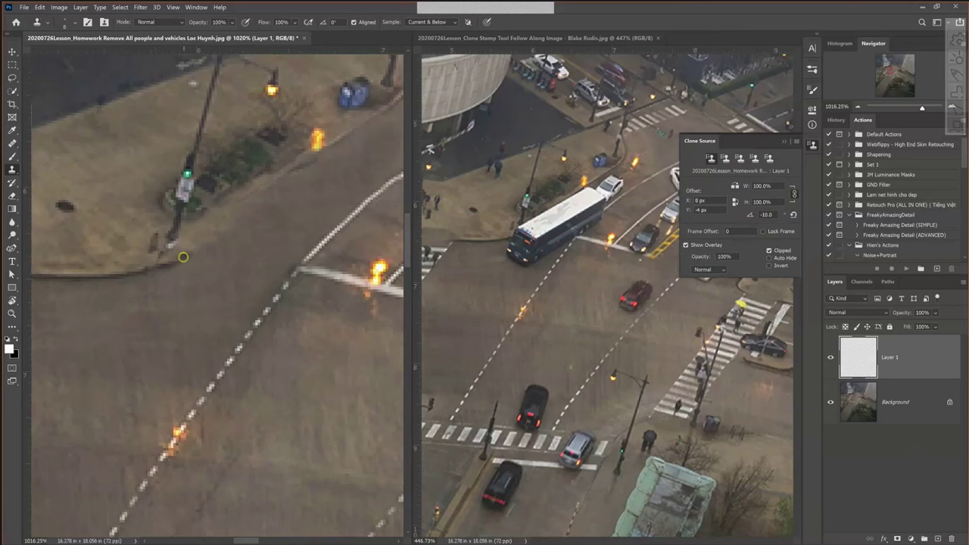
- Stamp cloned pixels over a small spot with the Clone Stamp tool
left_click(188, 256)
left_click_drag(189, 255, 200, 244)
left_click(196, 248)
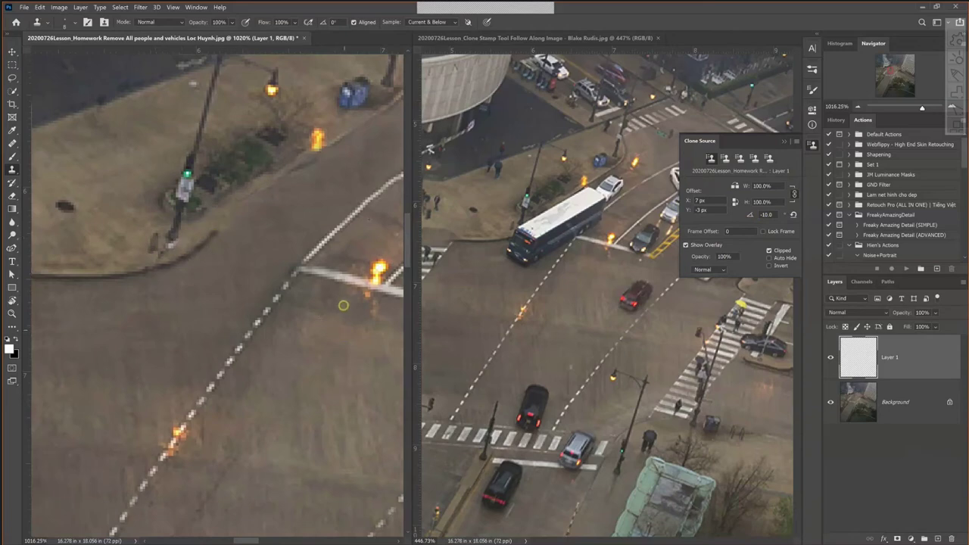
- Sample beside the street light, stamp a patch, then undo and redo it to compare
key("alt")
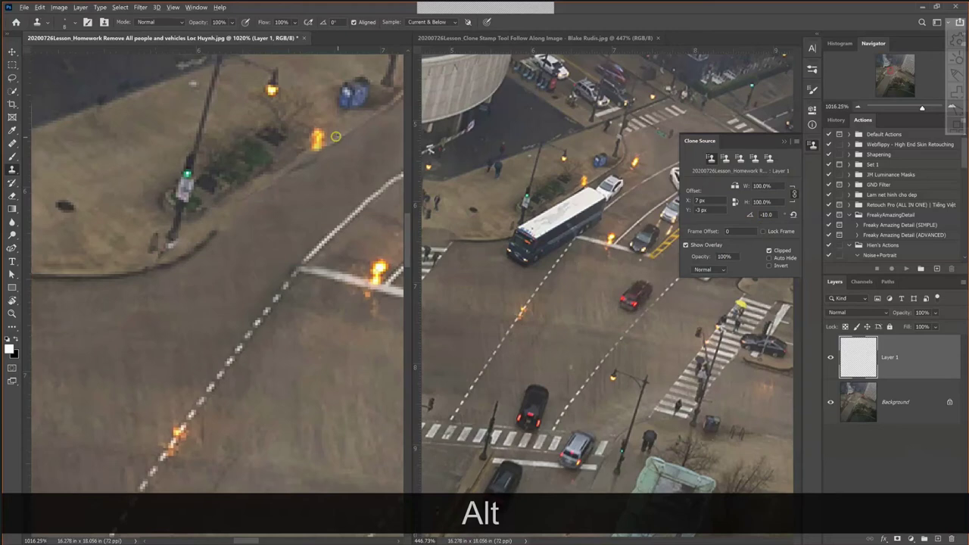
left_click(330, 147, "alt")
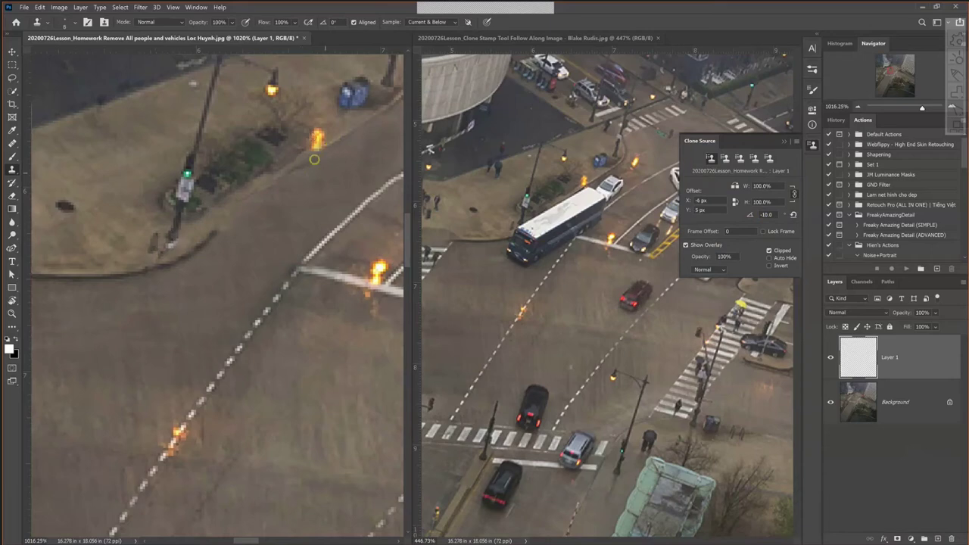
left_click(310, 163)
key("ctrl+z")
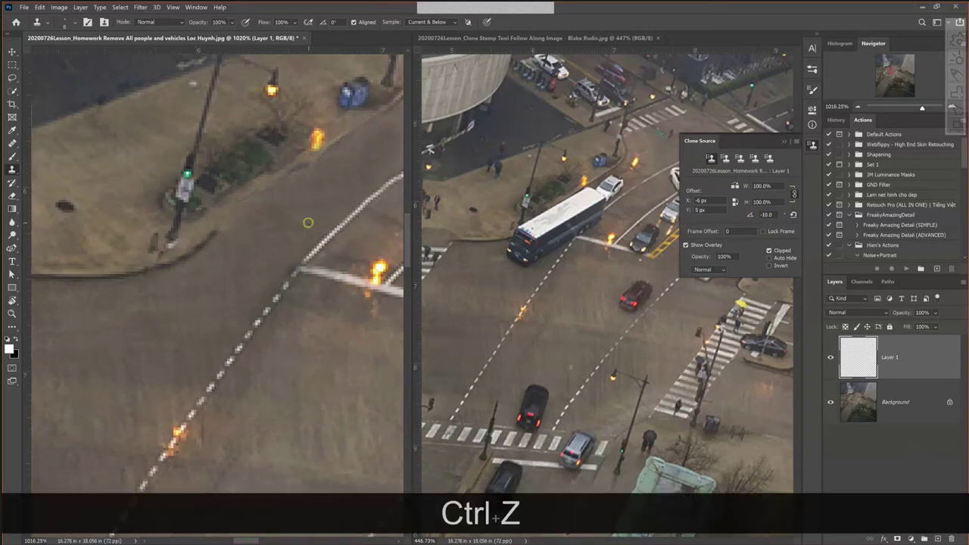
key("ctrl+z")
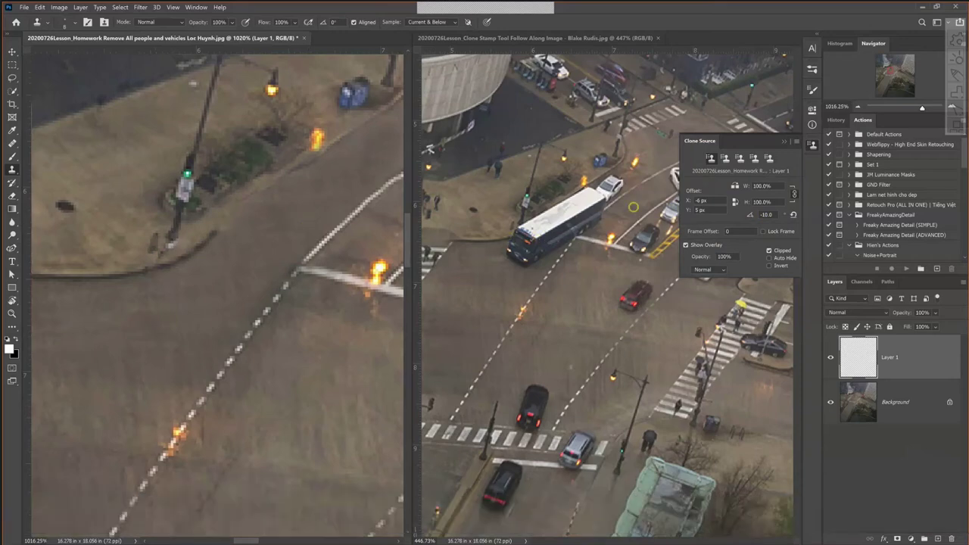
left_click(767, 215)
- Set the clone source angle to -7°, stamp a rotated patch, and resample near the street light
type("-7")
key("alt")
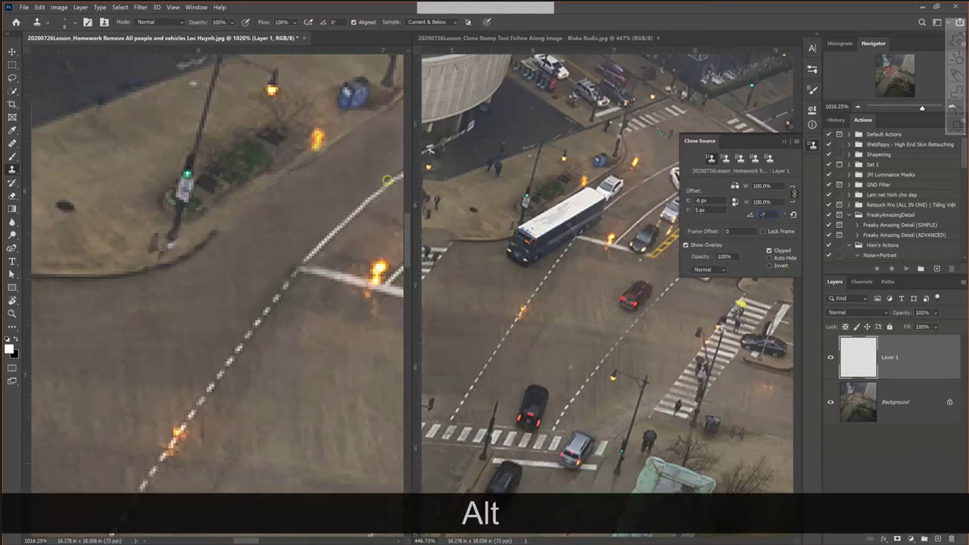
left_click(388, 181, "alt")
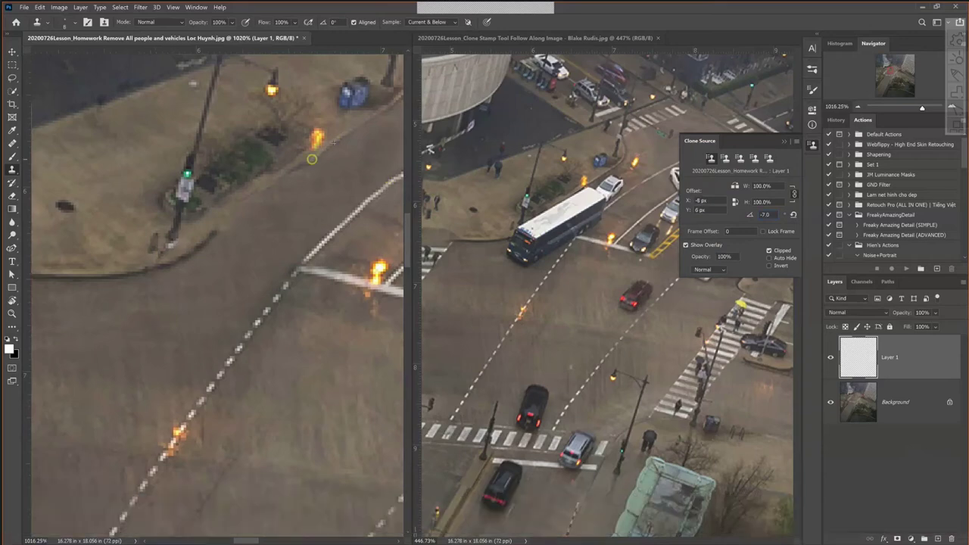
left_click(309, 168)
key("alt")
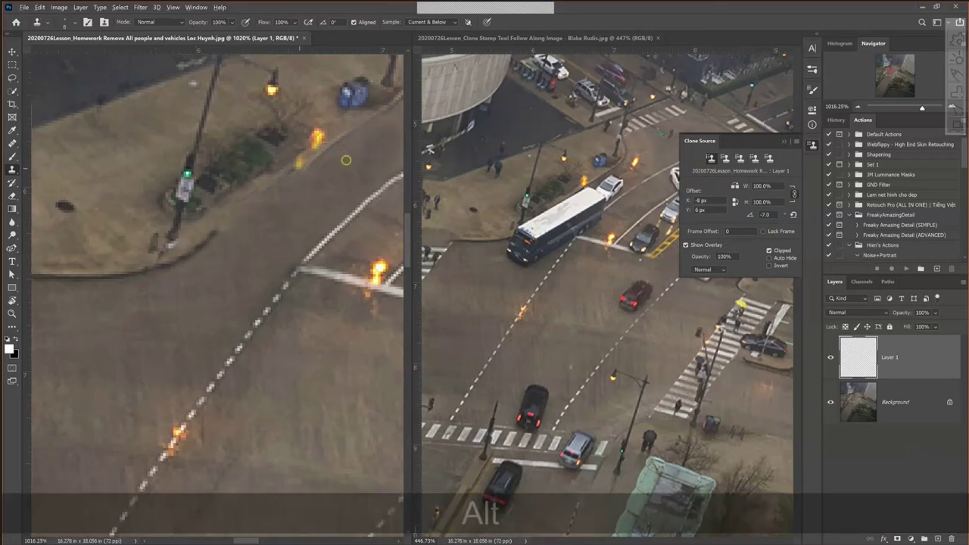
left_click(300, 155, "alt")
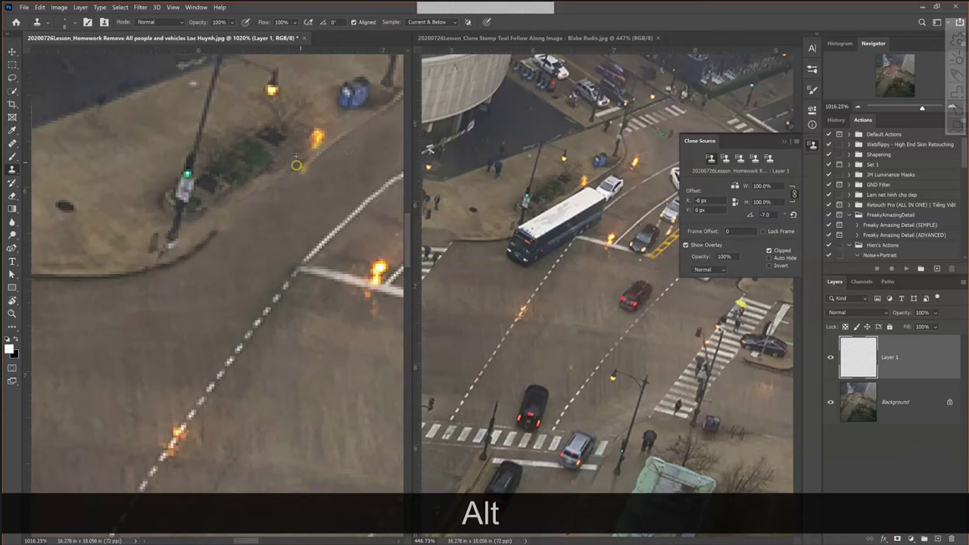
key("alt")
left_click(308, 163, "alt")
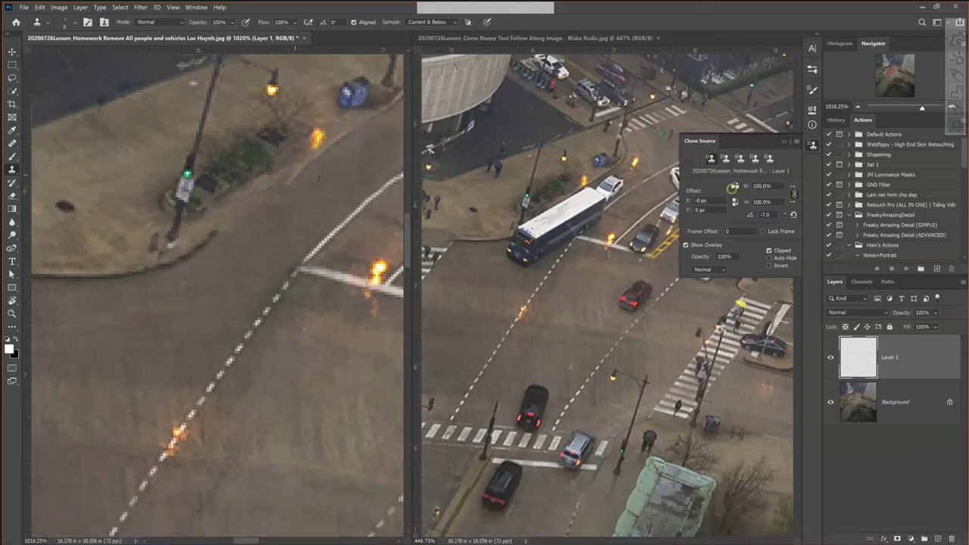
- Reset the clone angle to 0°, resample, and stamp texture beside the road edge
left_click(764, 214)
type("0")
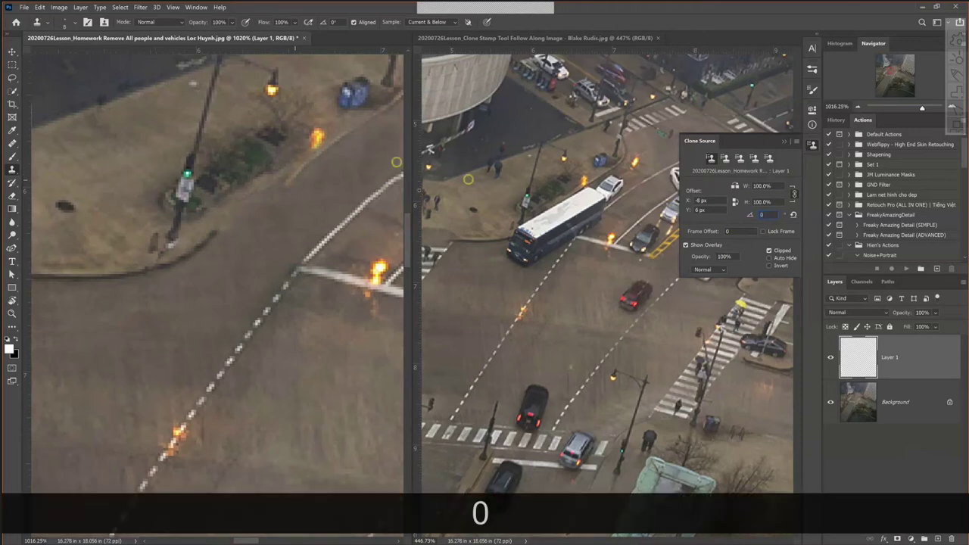
left_click(304, 165, "alt")
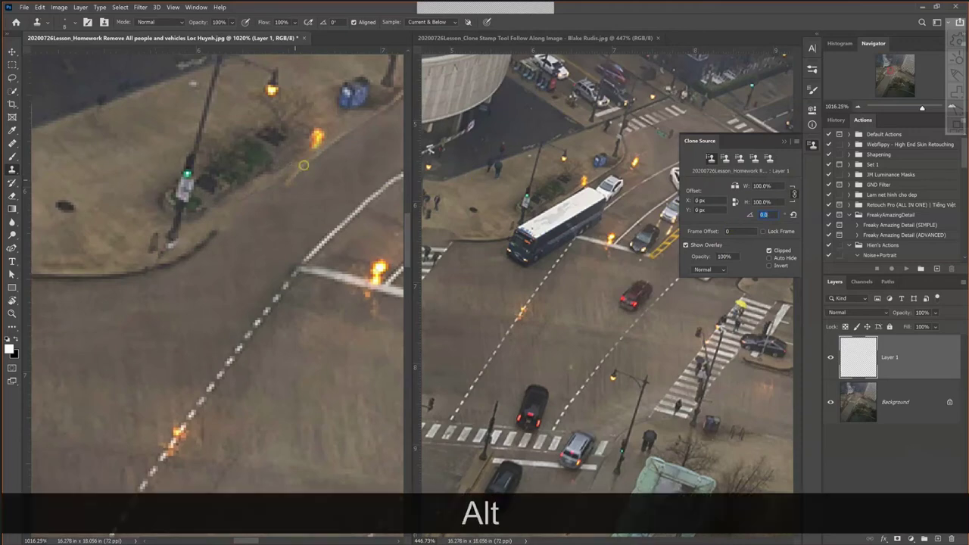
left_click(293, 177, "alt")
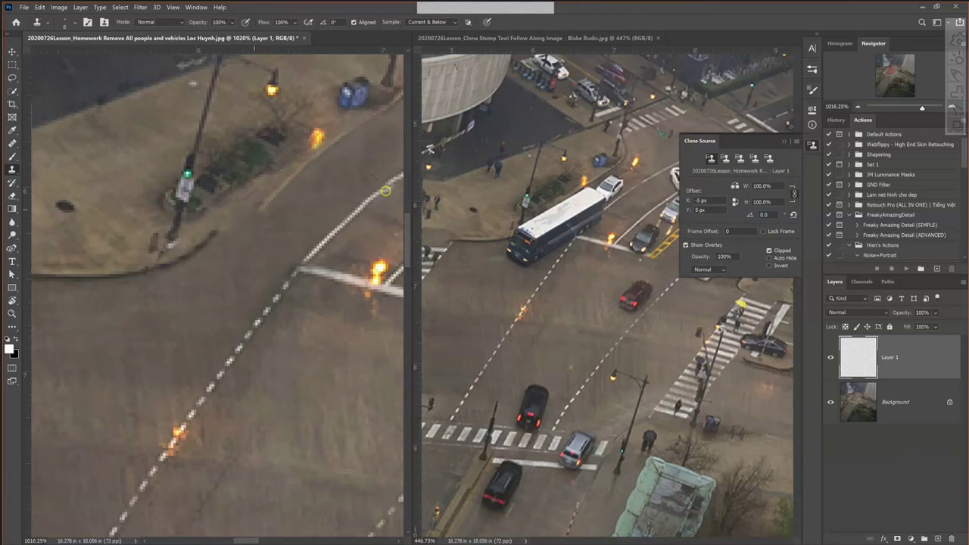
- Undo the last three clone strokes near the street light
key("ctrl")
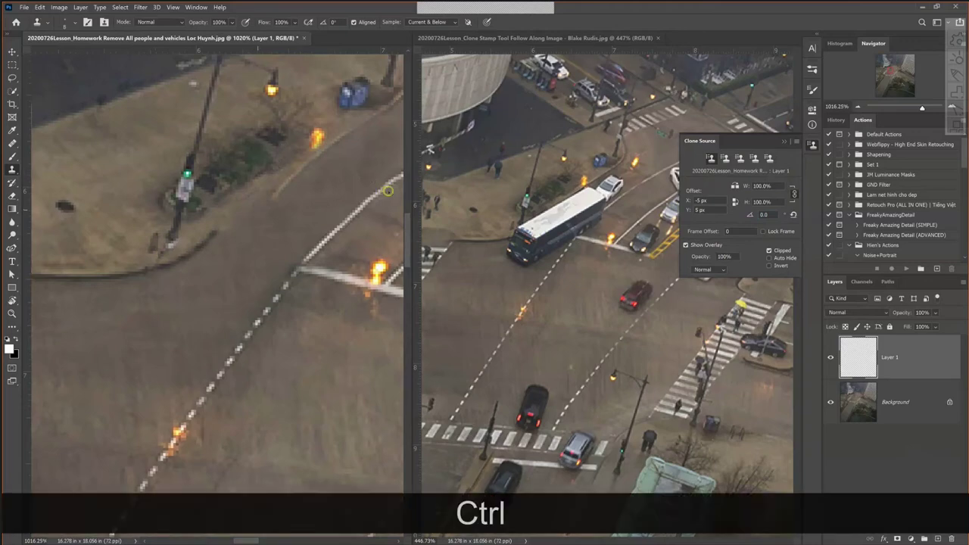
key("ctrl+z")
key("ctrl+z")
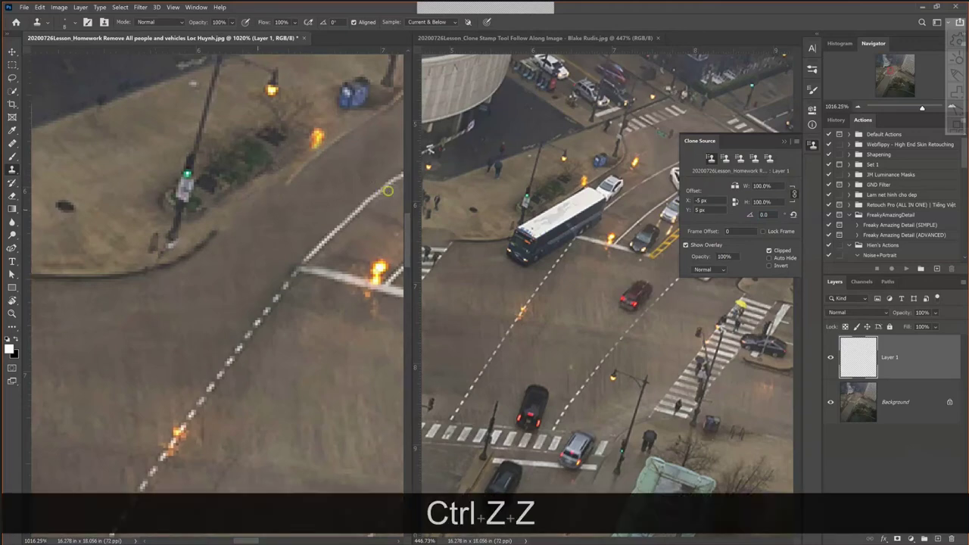
key("ctrl+z")
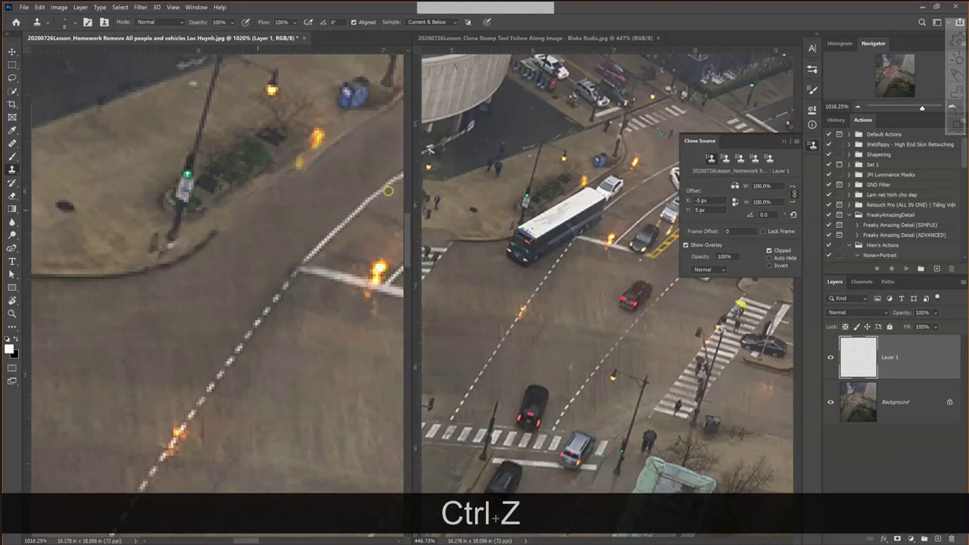
key("ctrl+z")
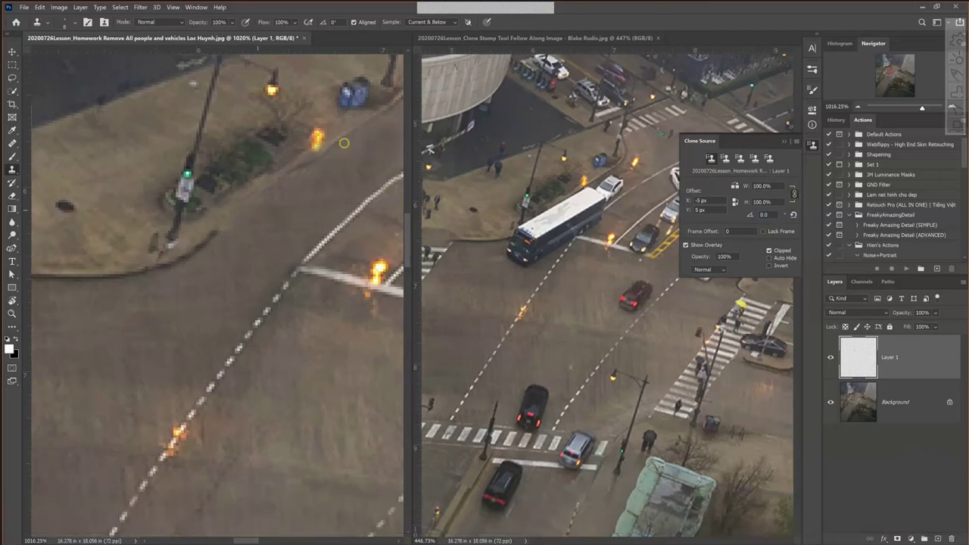
- Sample a new clone source and stamp road texture near the curb
key("alt")
left_click_drag(312, 161, 286, 183)
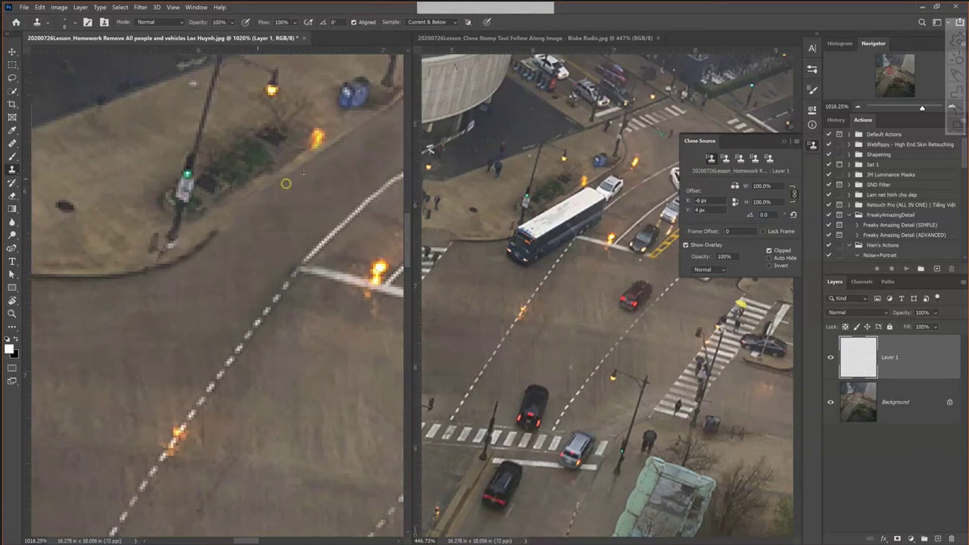
left_click(299, 177)
- Set the clone source angle to -5°, sample, and stamp texture onto the sidewalk
left_click(747, 216)
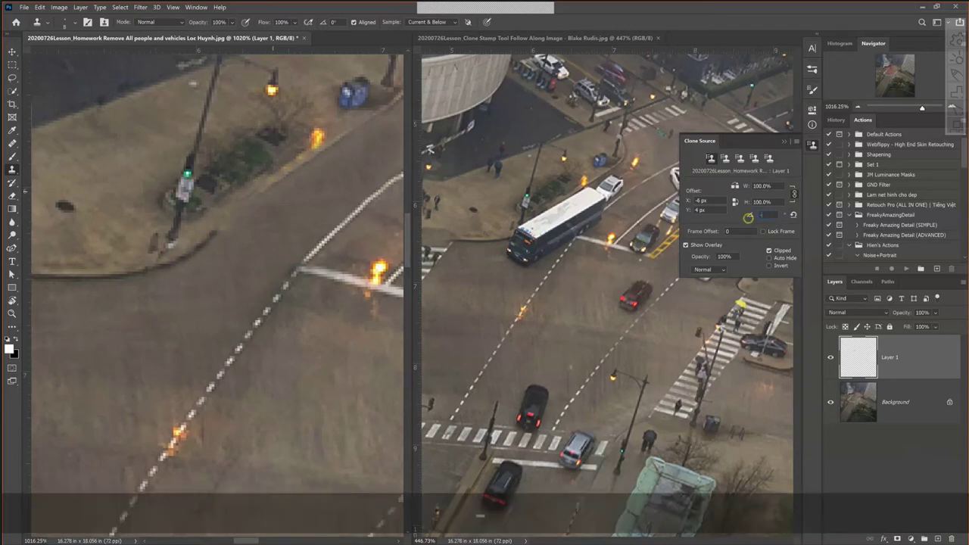
type("-5")
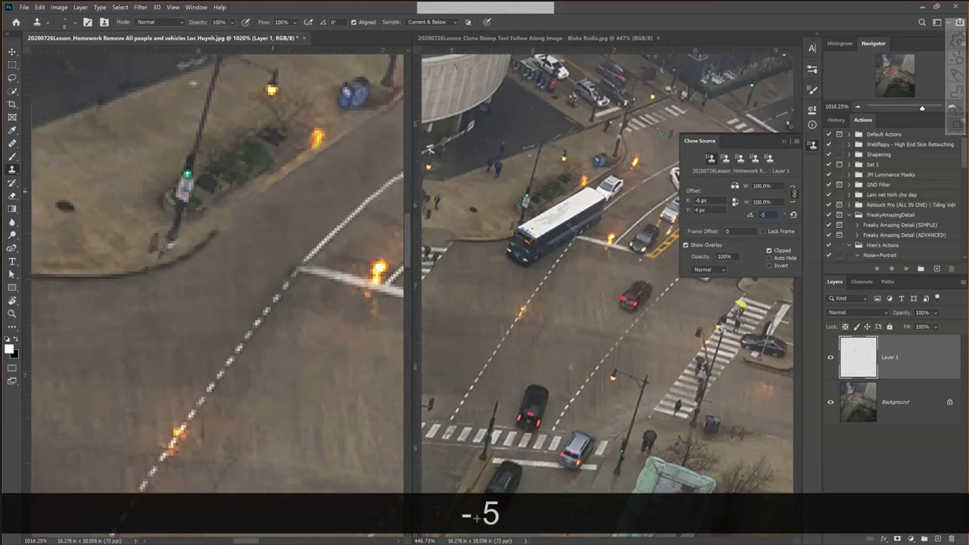
left_click(264, 190, "alt")
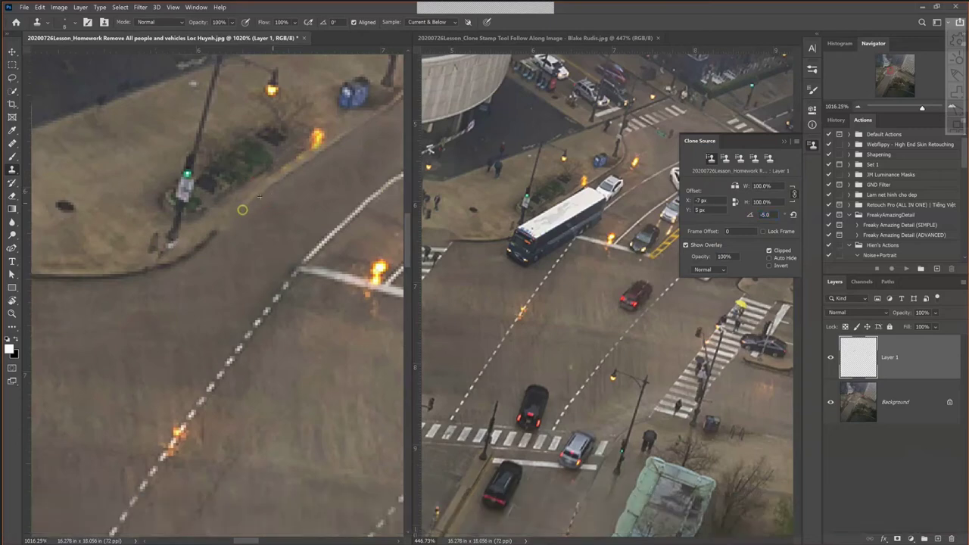
left_click(255, 213)
- Lower brush flow to 58%, resample and stamp beside the curb, then undo that patch
key("alt")
left_click(351, 239)
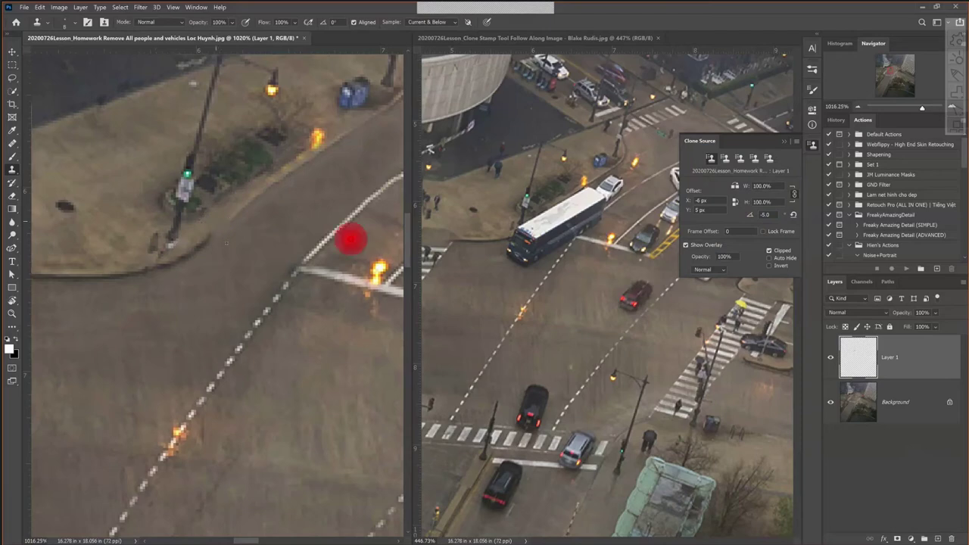
key("alt")
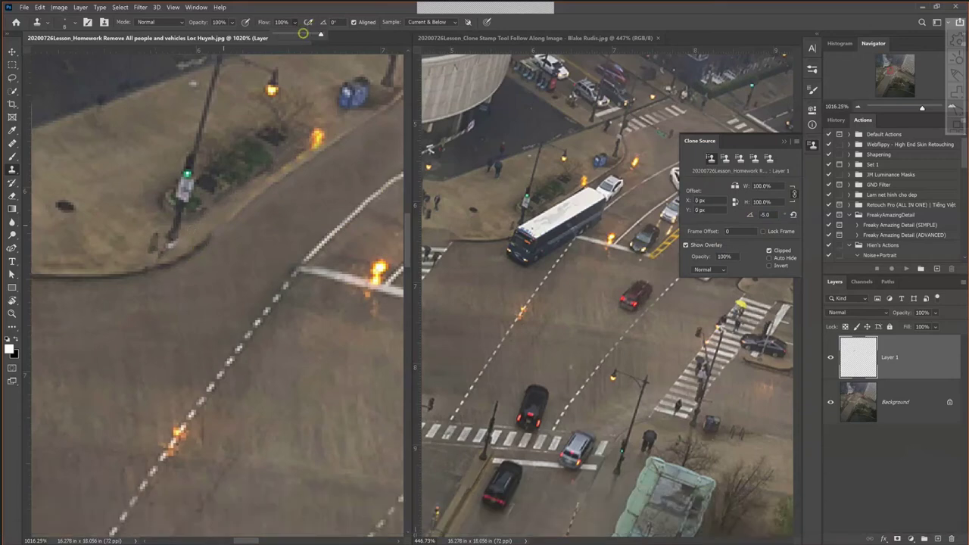
left_click(303, 33)
key("alt")
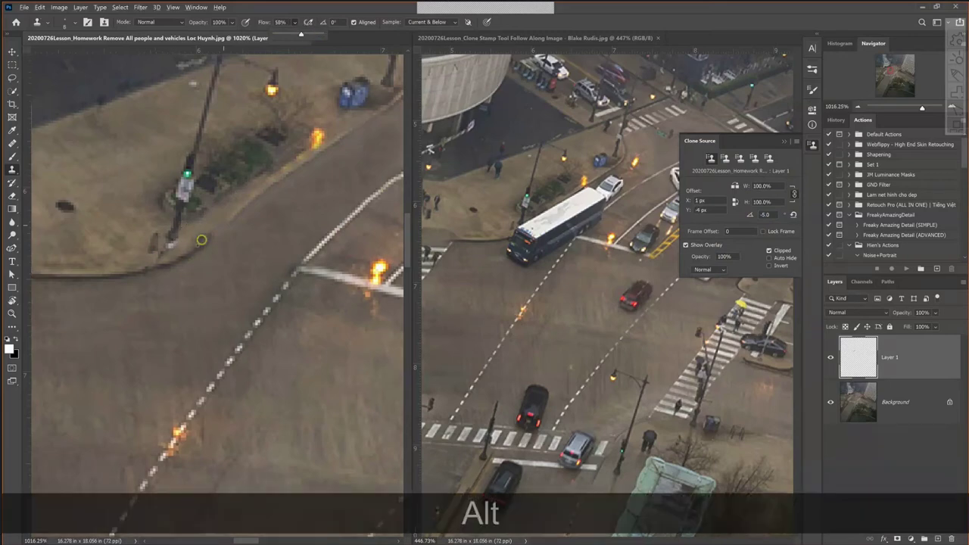
left_click(201, 240, "alt")
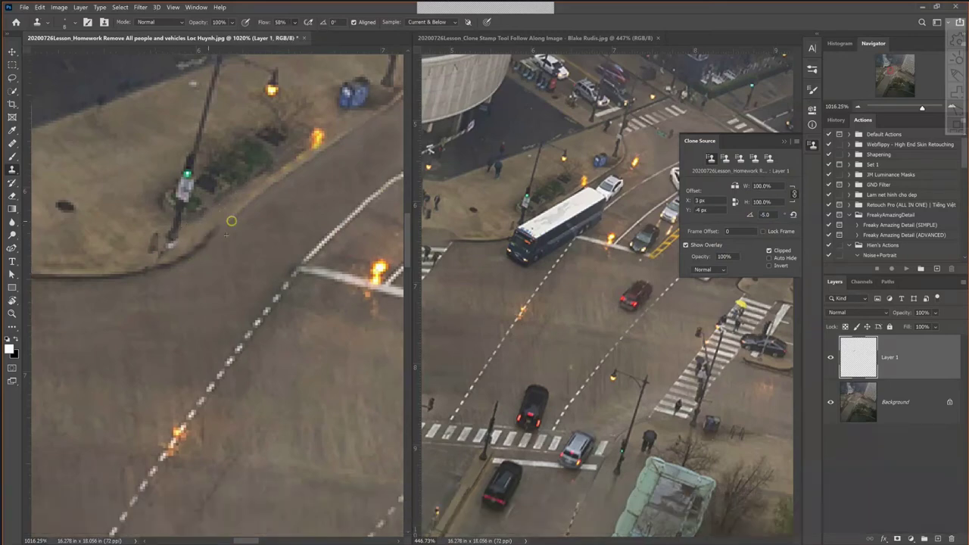
left_click(259, 216)
key("alt")
key("ctrl+z")
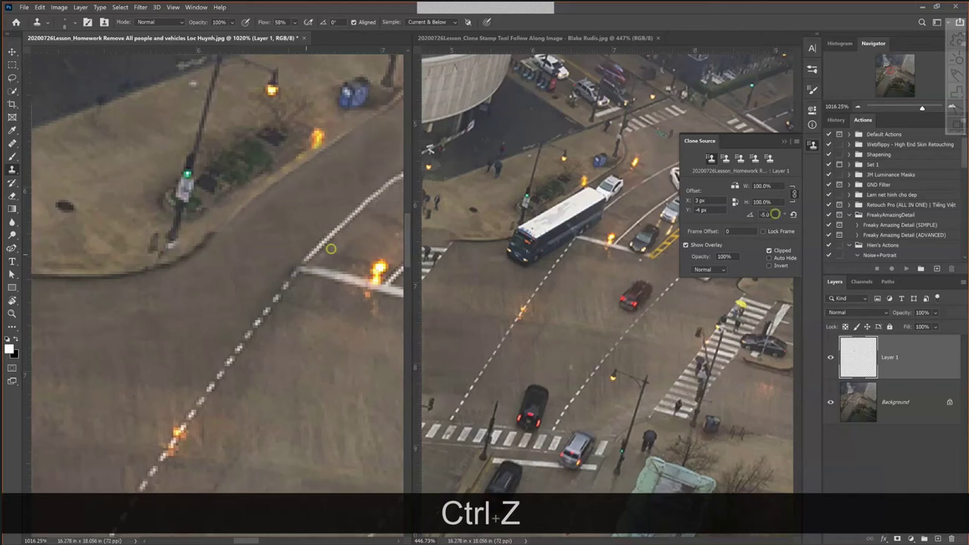
- Reset the clone angle to 0°, sample beside the curb, and stamp over the road
left_click(775, 215)
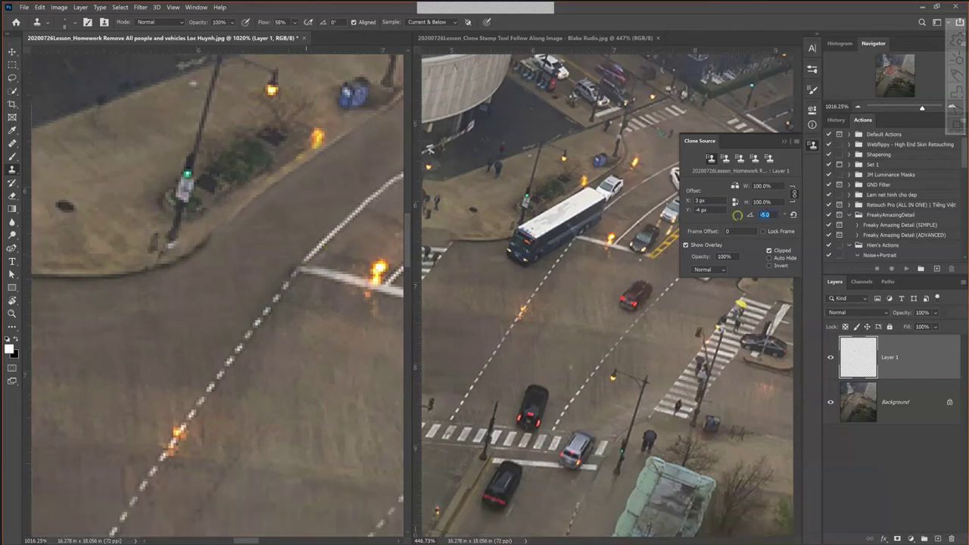
type("0")
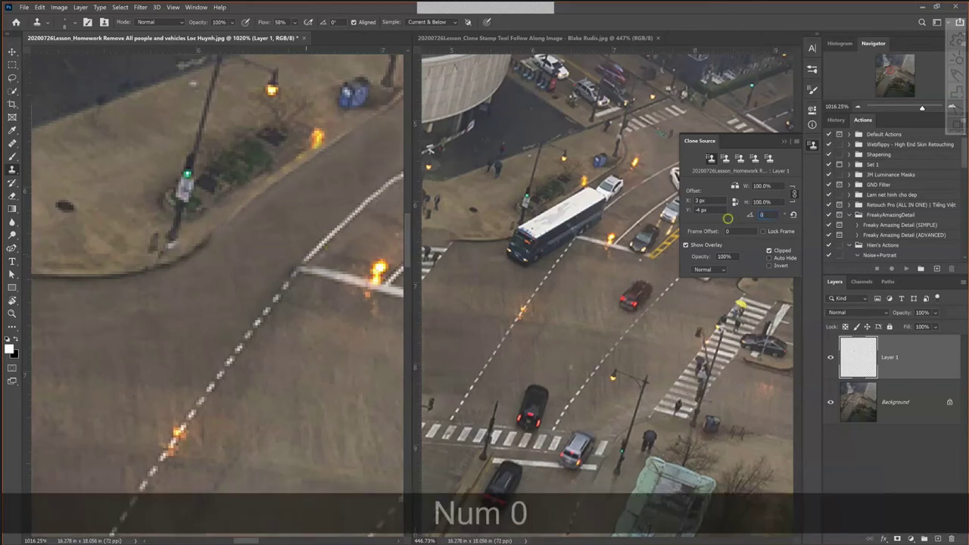
key("alt")
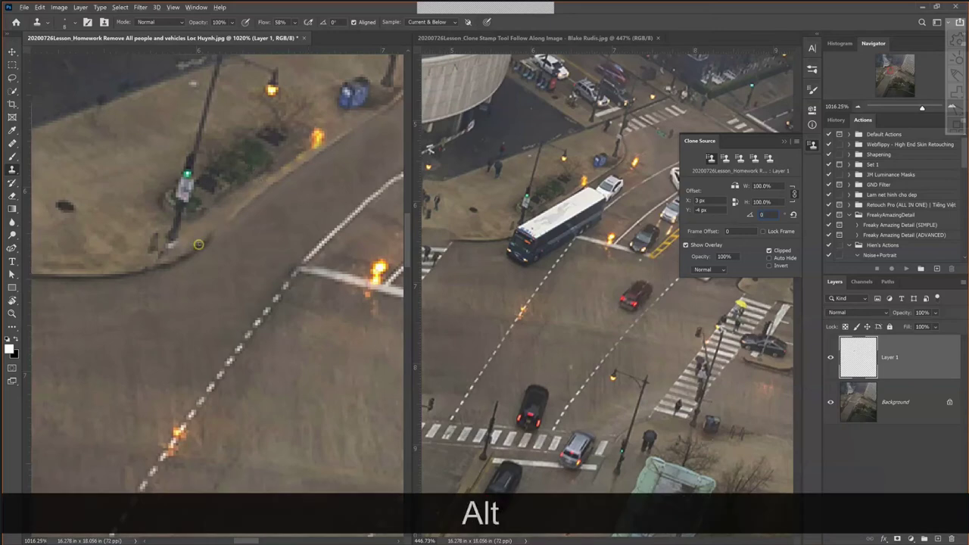
left_click(209, 239, "alt")
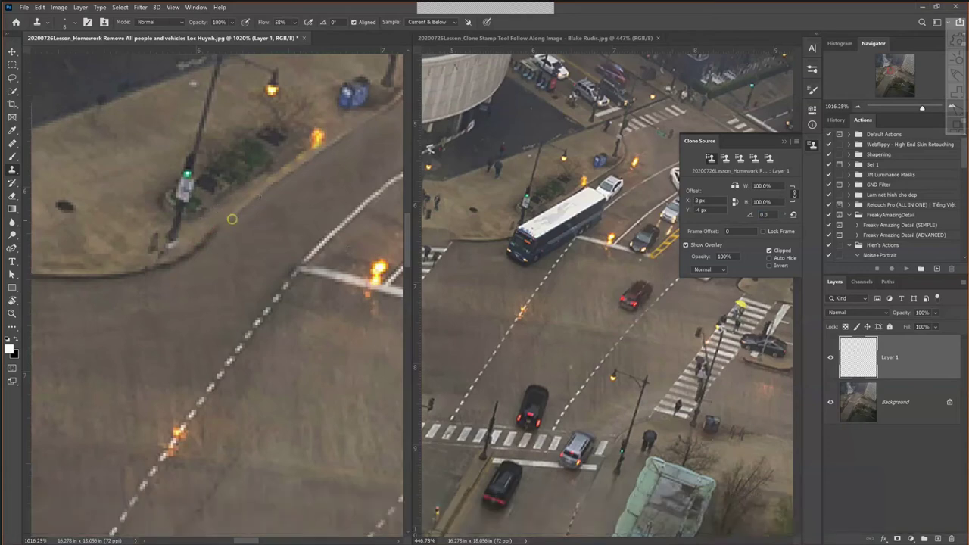
key("alt")
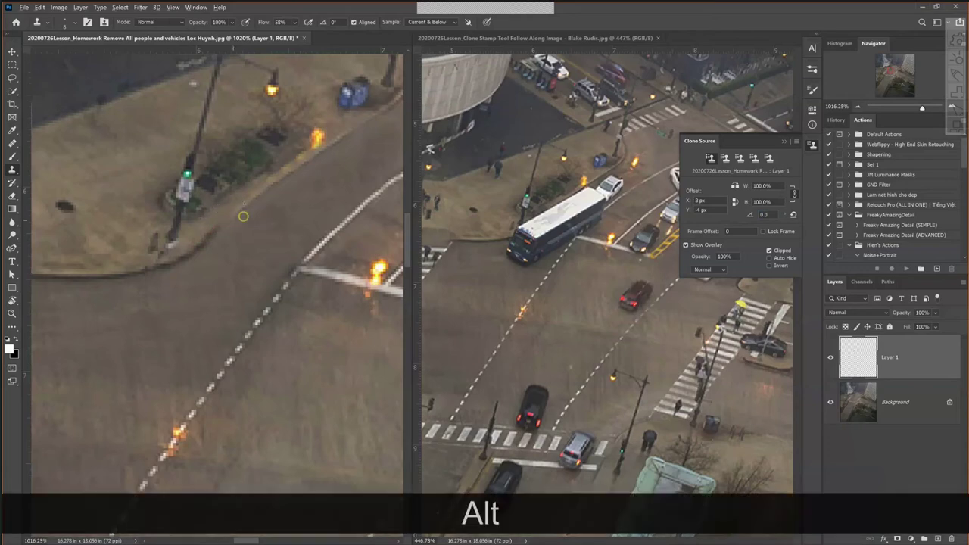
left_click(246, 205, "alt")
left_click(271, 222)
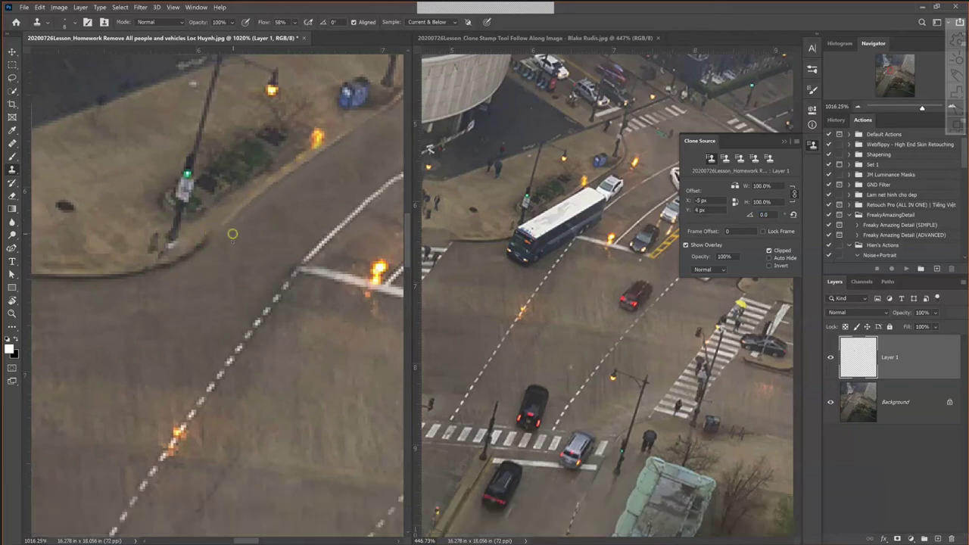
key("alt")
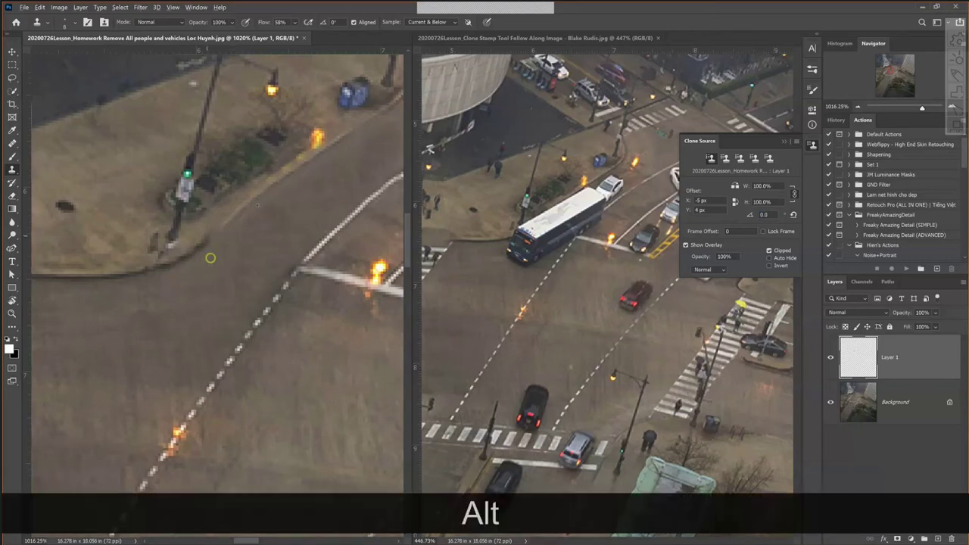
left_click(211, 237, "alt")
left_click(437, 432)
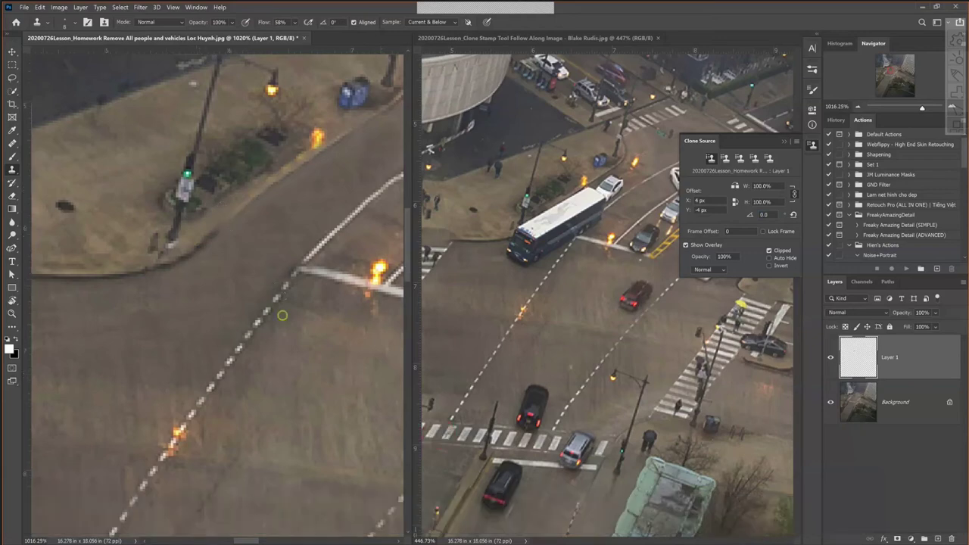
- Zoom out and pan right to show the wider intersection and tall building
scroll(283, 315, "down", 5)
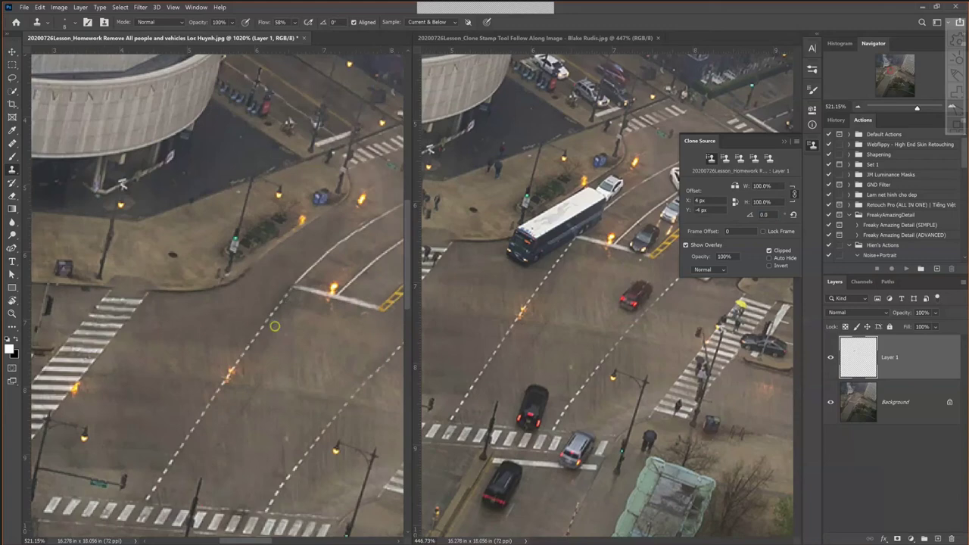
scroll(275, 326, "down", 2)
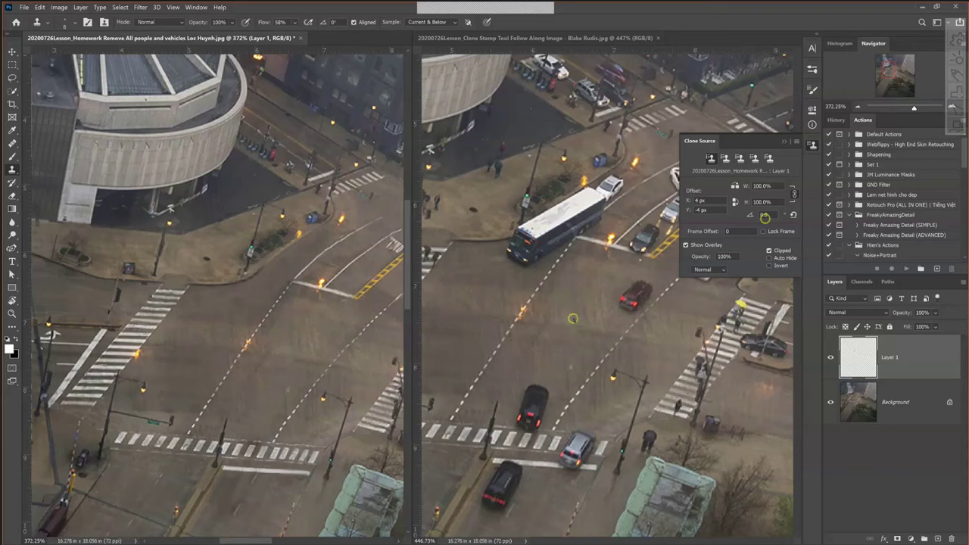
key("ctrl+minus")
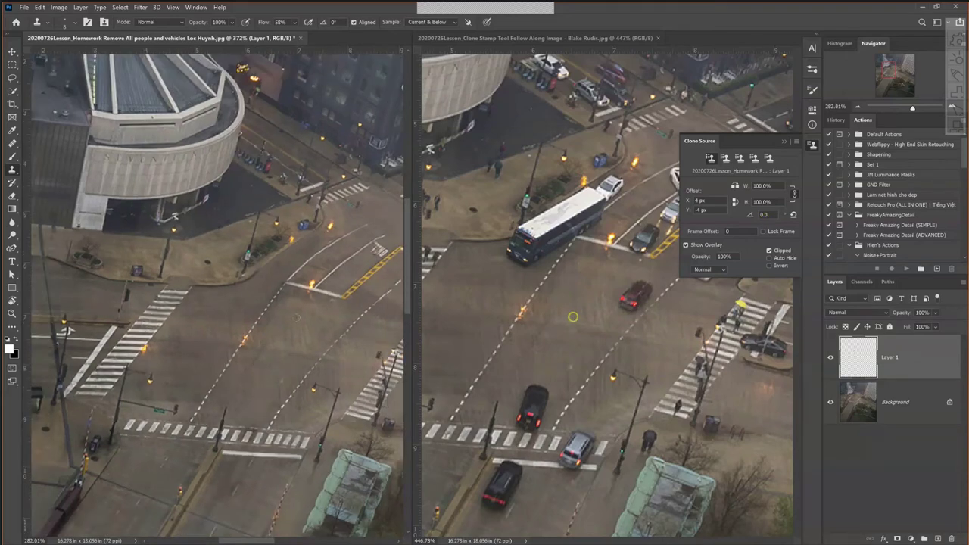
key("ctrl+minus")
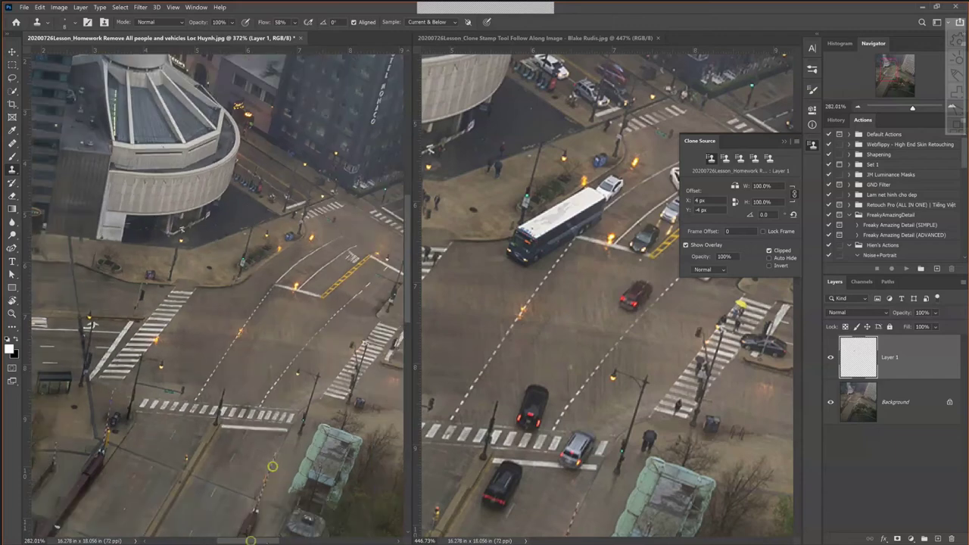
left_click_drag(250, 540, 304, 543)
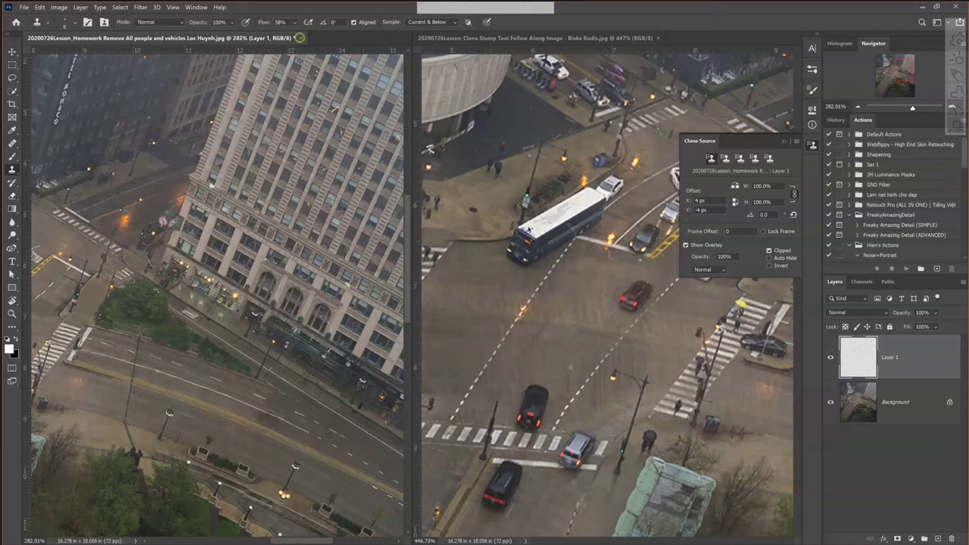
- Close the homework image and launch Adobe Bridge via File > Browse in Bridge
left_click(527, 227)
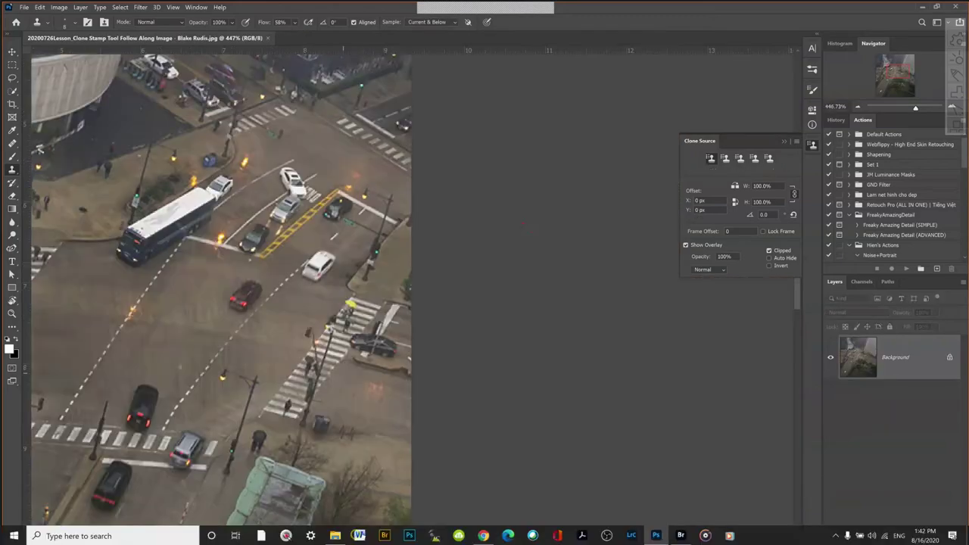
left_click(24, 7)
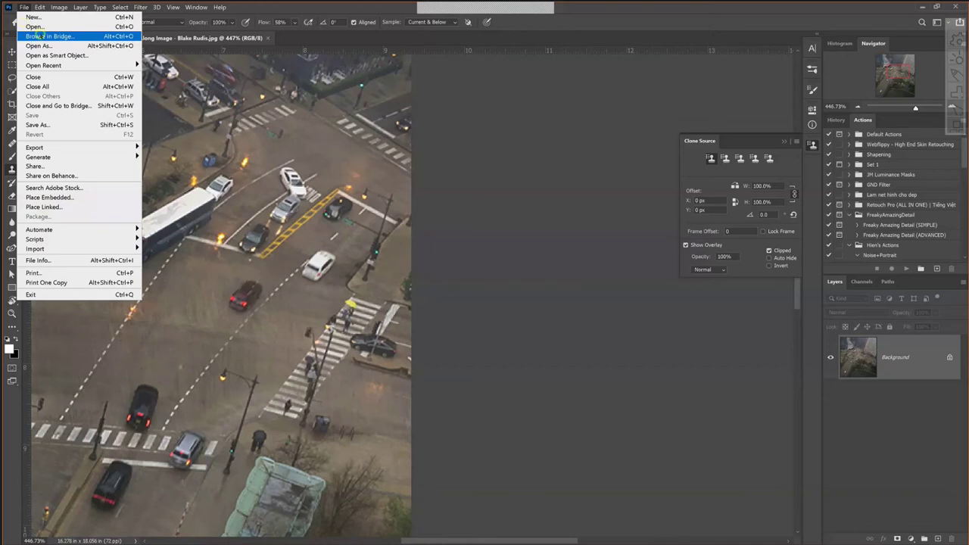
left_click(38, 36)
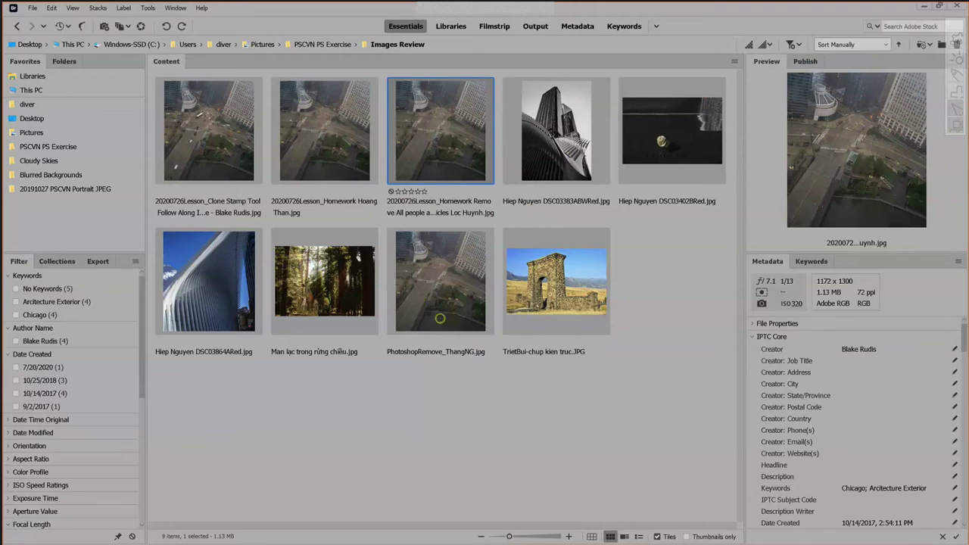
left_click(439, 318)
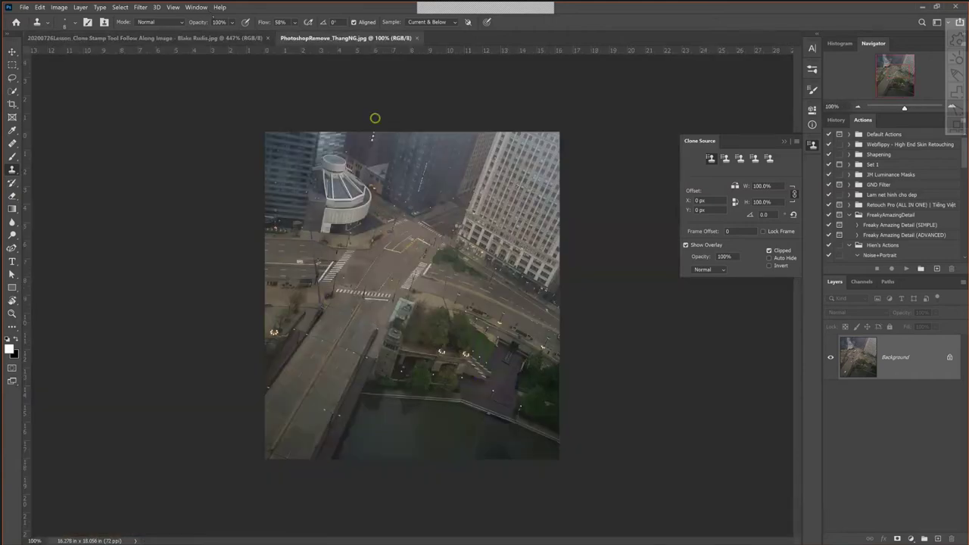
- Tile the two documents side by side and adjust the left image's view
left_click(196, 7)
mouse_move(202, 16)
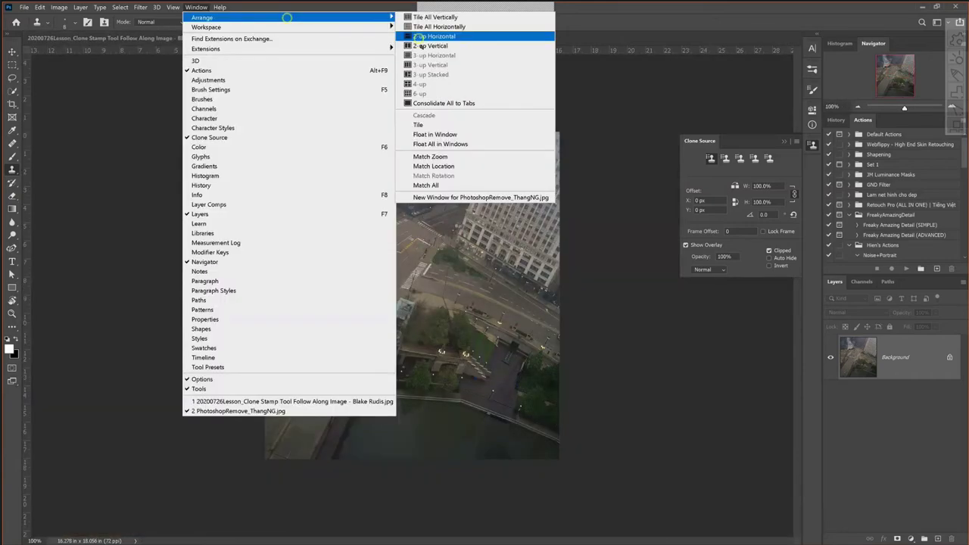
left_click(421, 45)
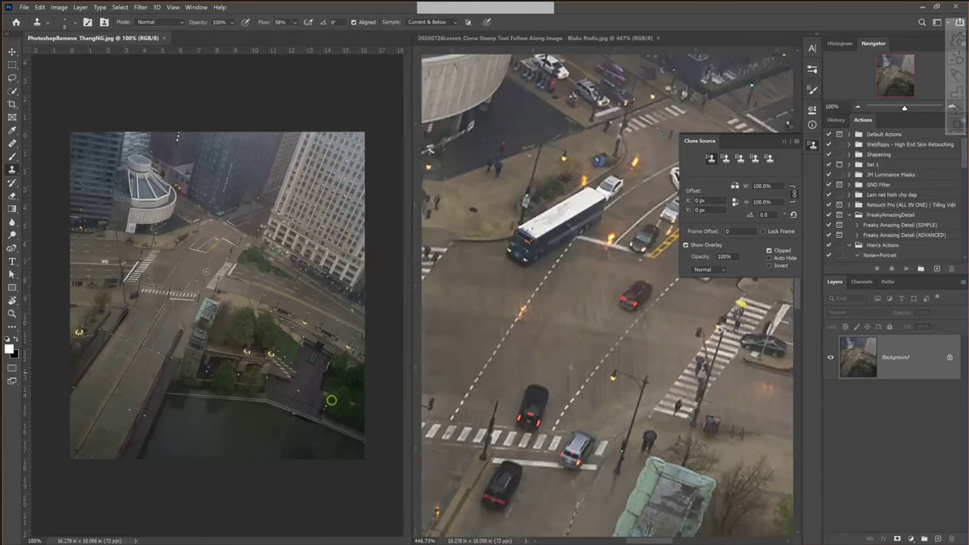
scroll(205, 271, "up", 3)
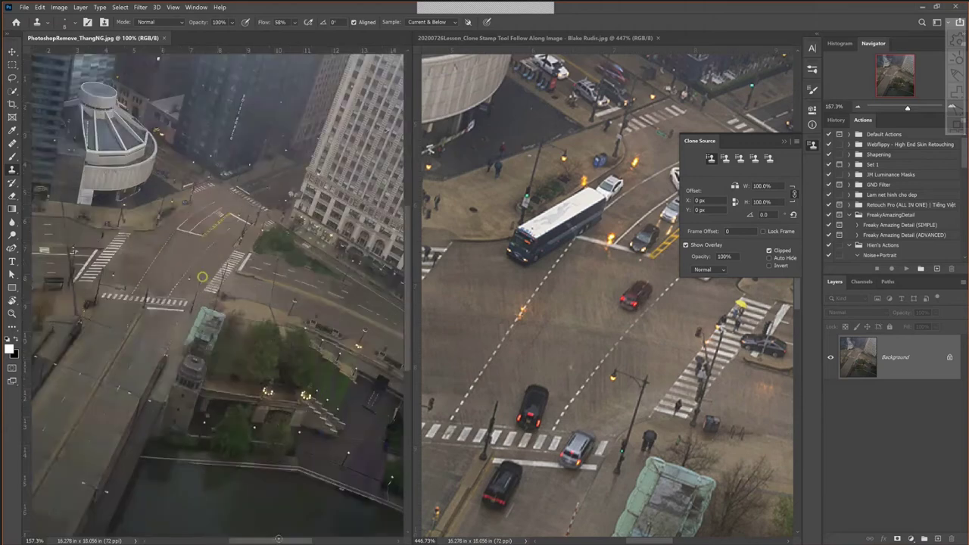
scroll(205, 271, "up", 2)
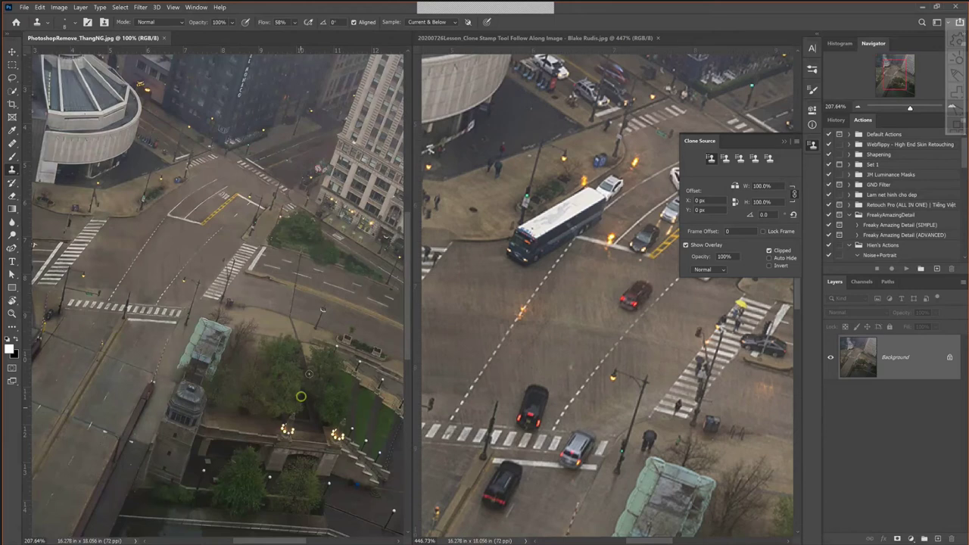
left_click_drag(276, 540, 249, 538)
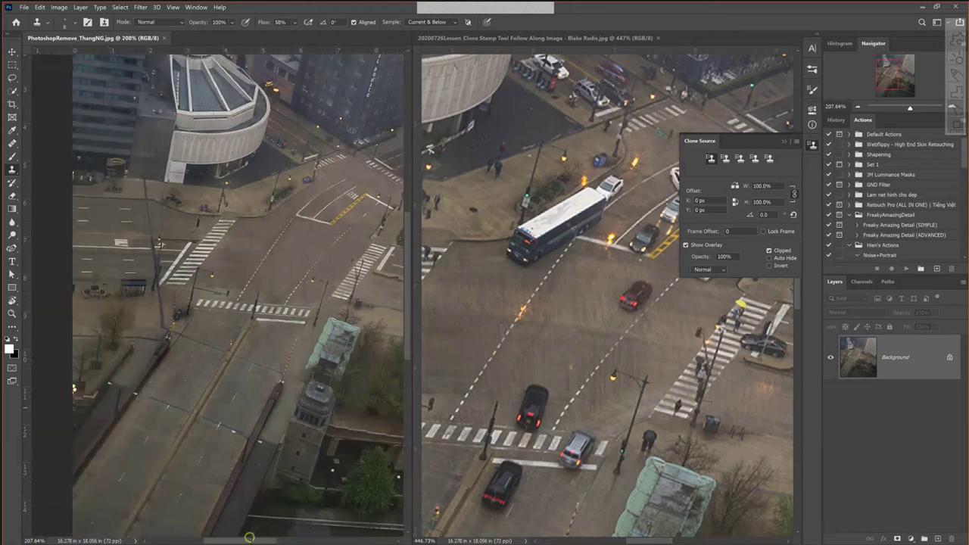
left_click(259, 538)
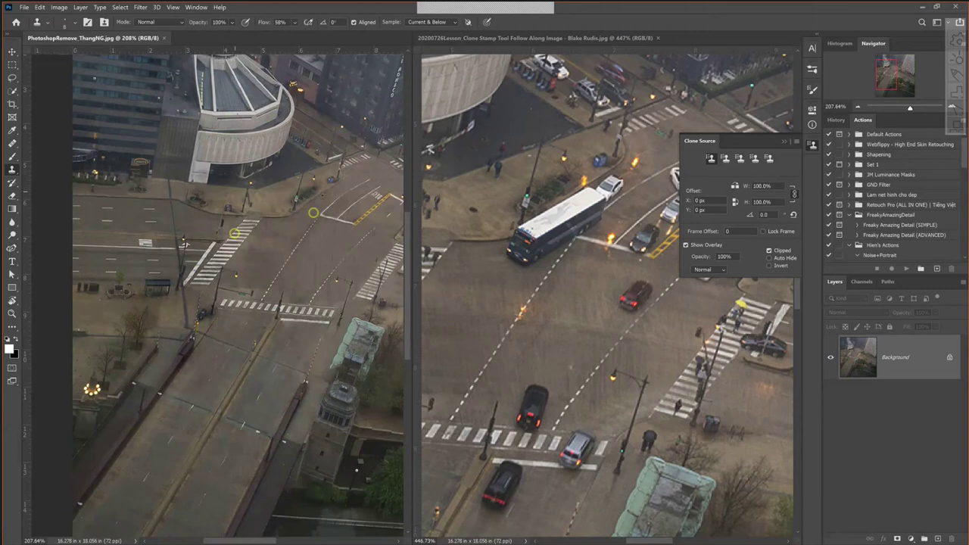
- Zoom the left image, collapse the Clone Source panel, and pan the view right
scroll(313, 213, "up", 1)
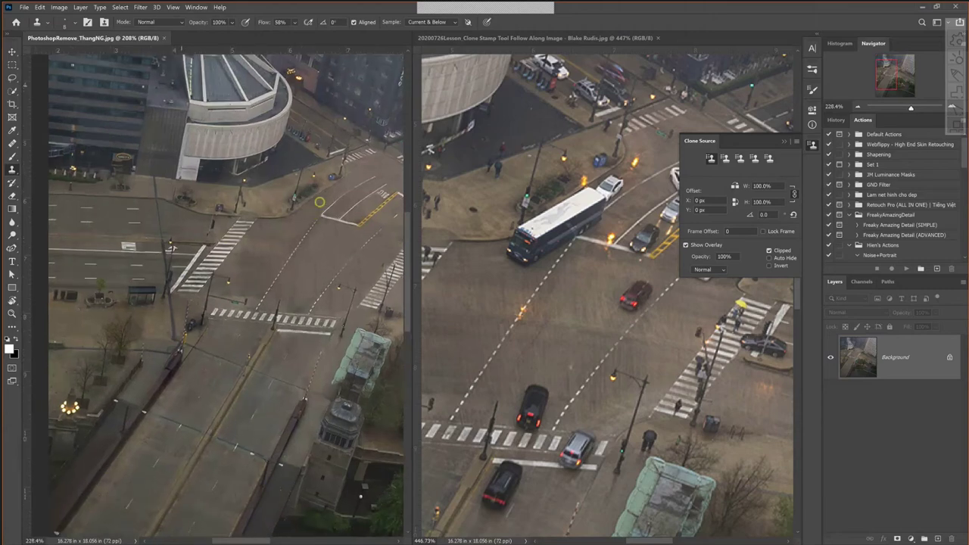
scroll(320, 203, "up", 4)
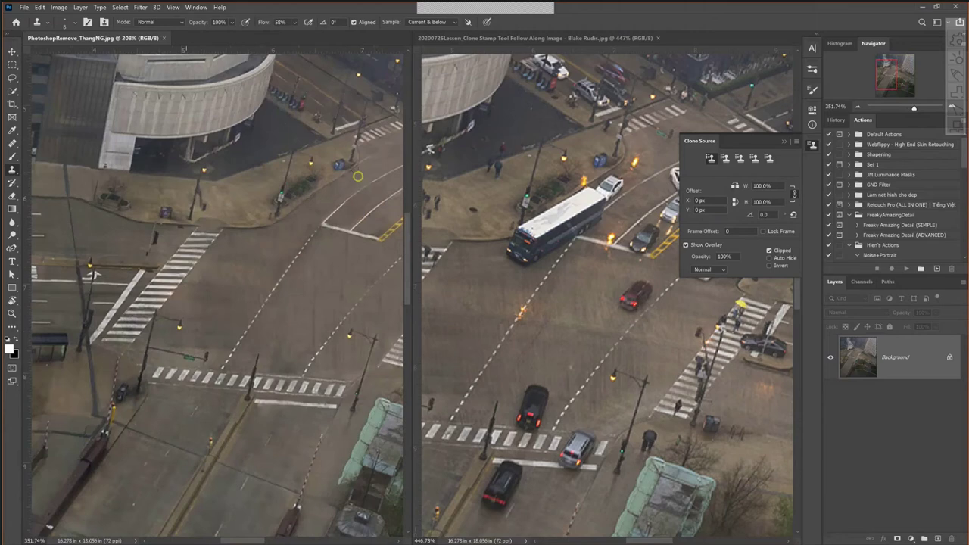
scroll(358, 176, "up", 4)
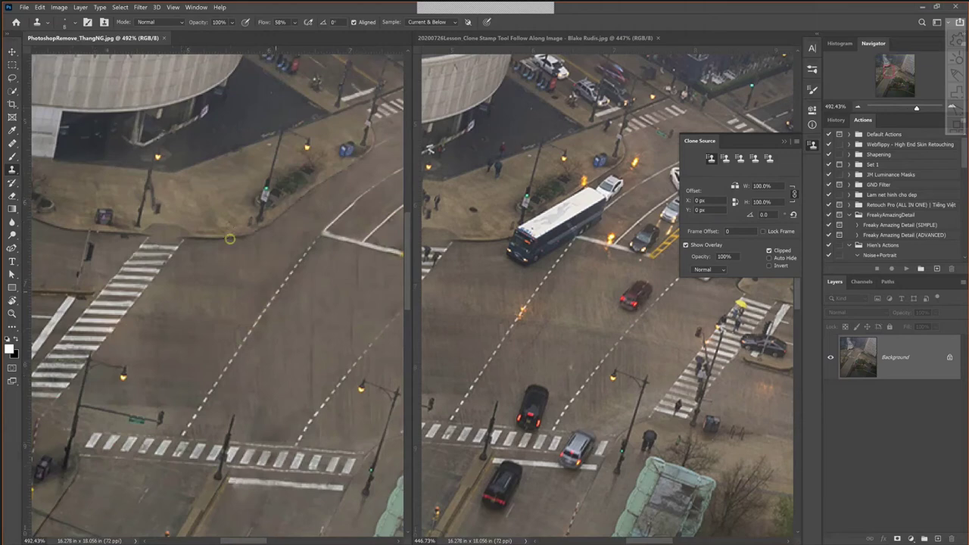
scroll(229, 239, "down", 1)
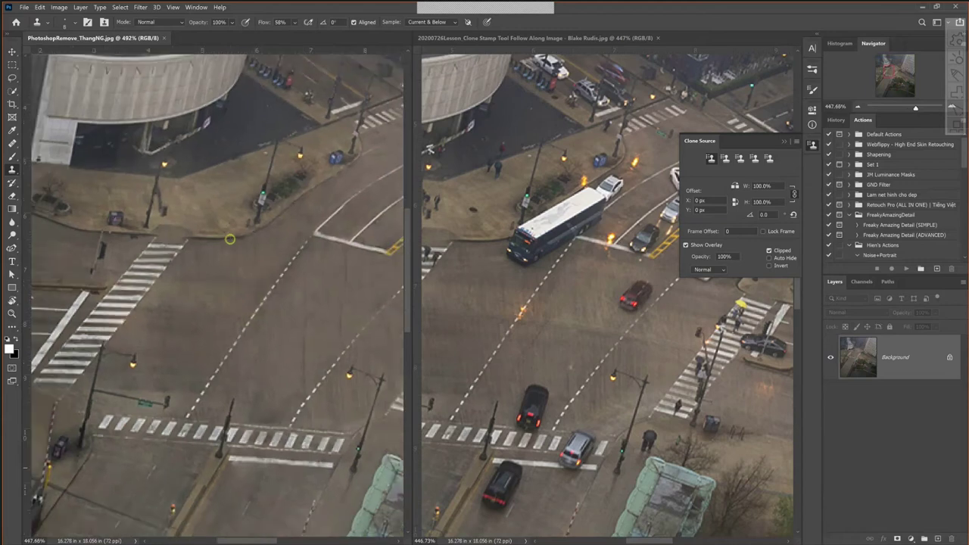
scroll(229, 239, "down", 3)
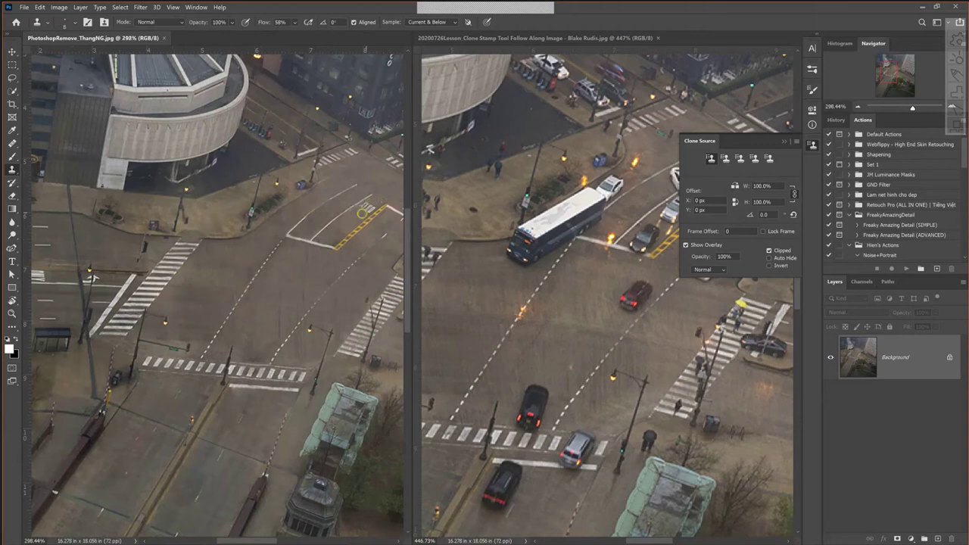
left_click(775, 180)
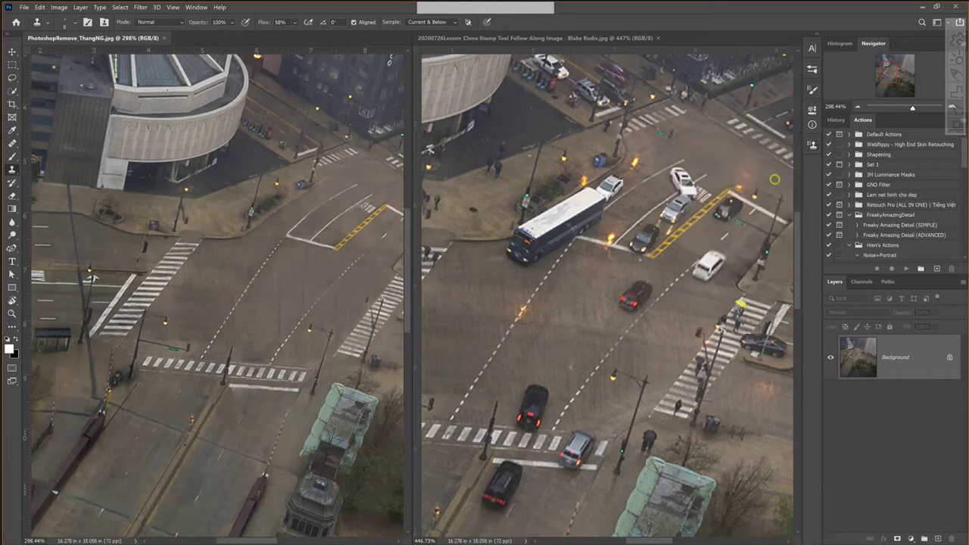
left_click(775, 179)
left_click_drag(248, 541, 295, 540)
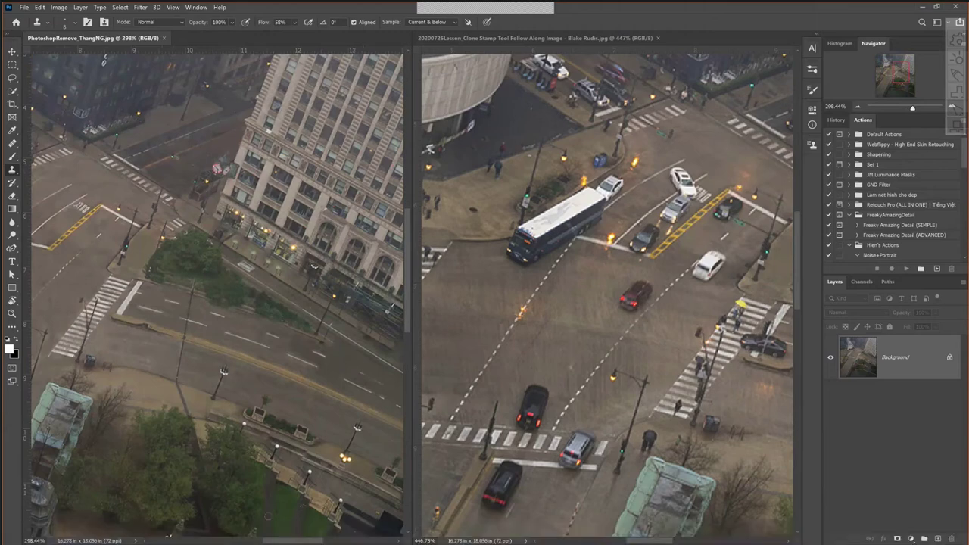
left_click_drag(289, 541, 259, 541)
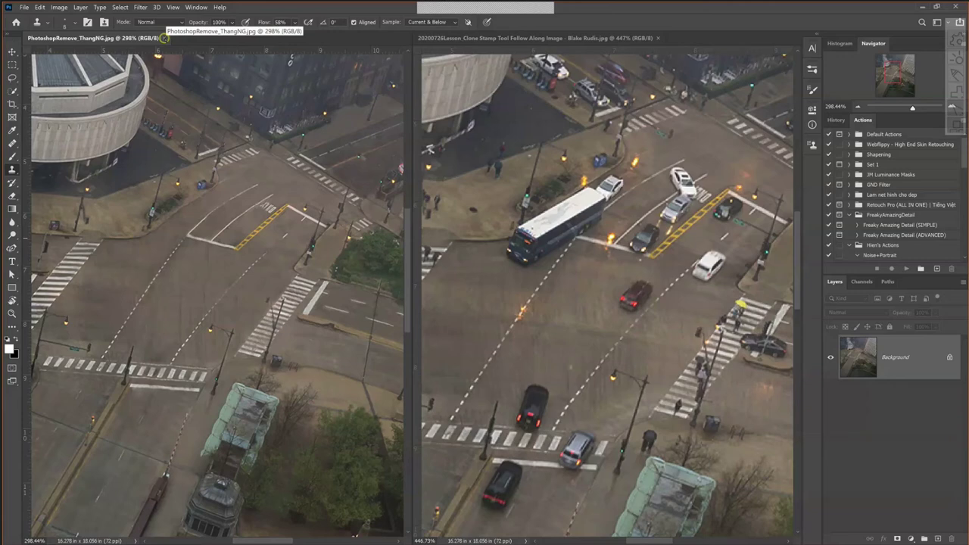
- Close PhotoshopRemove_ThangNG and the reference clone stamp document
mouse_move(164, 38)
left_mouse_down()
mouse_move(295, 52)
mouse_move(267, 37)
left_mouse_up()
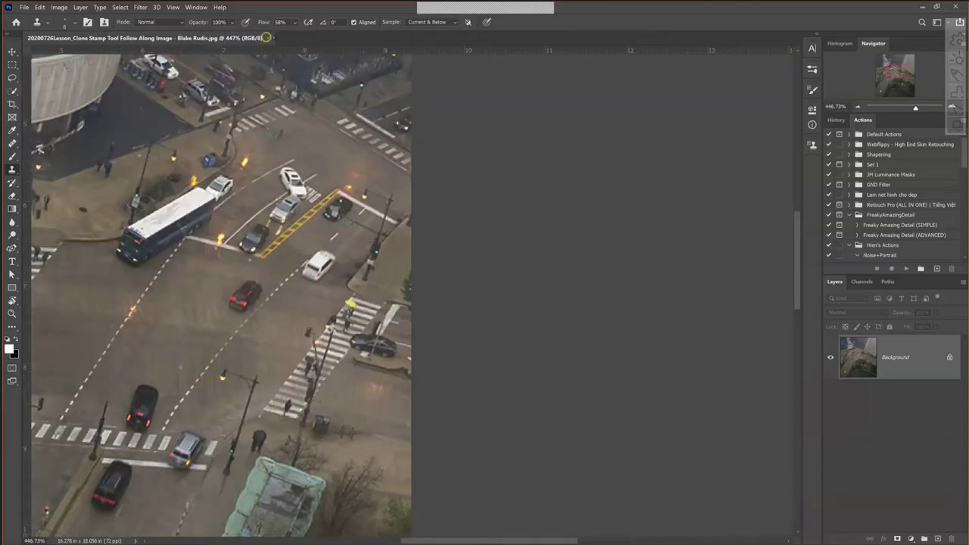
left_click(267, 37)
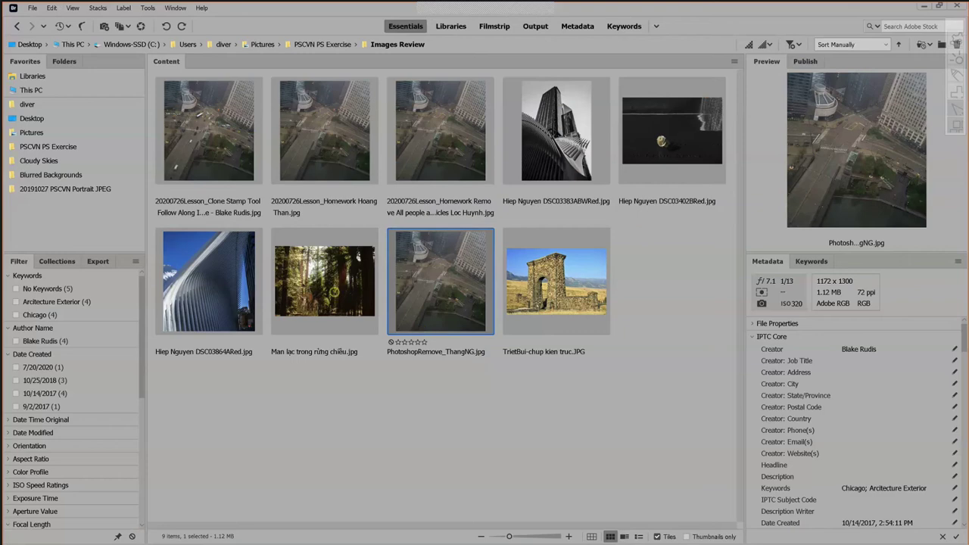
- Open the forest scene Man lạc trong rừng chiều.jpg from Bridge into Photoshop
left_click(333, 291)
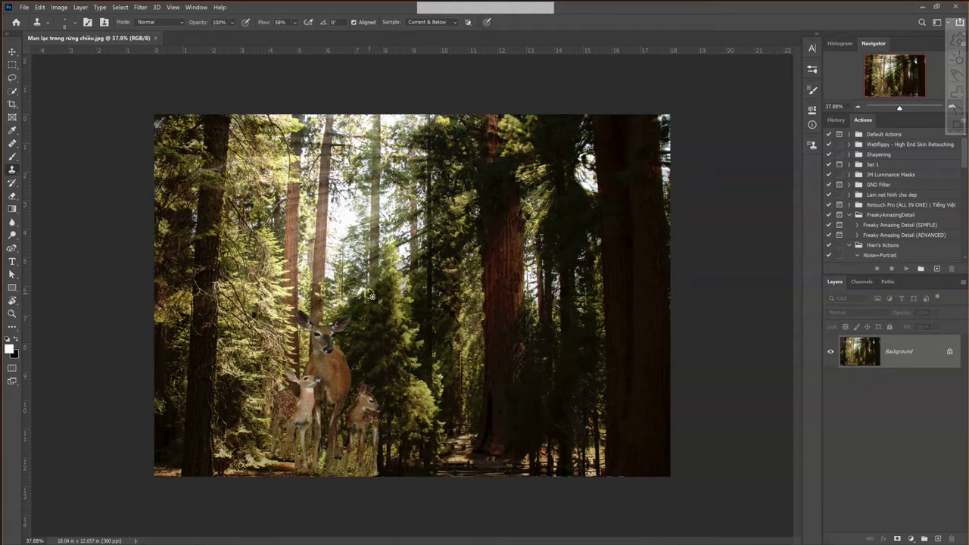
- Zoom out on the forest image and set clone sample points among the trees
scroll(372, 296, "down", 1)
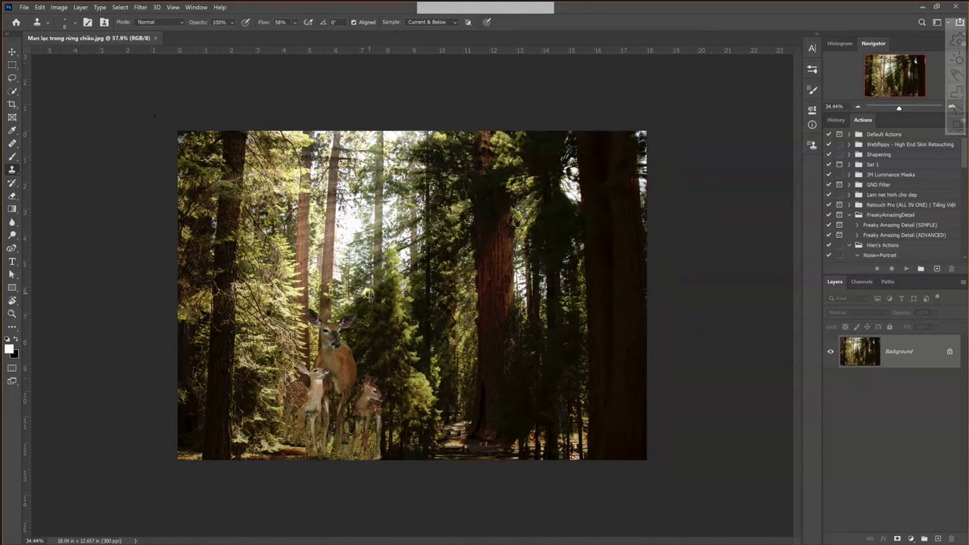
scroll(372, 296, "down", 1)
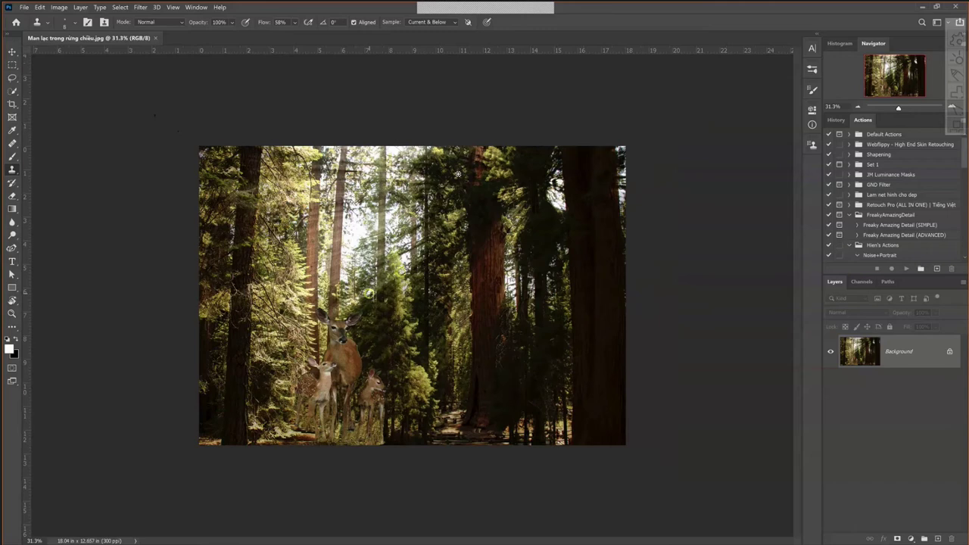
left_click(551, 235, "alt")
left_click(455, 165, "alt")
- Stamp cloned forest over the upper-right trees and the deer's legs, resampling the dark right trunk
left_click(506, 221)
left_click(429, 203)
left_click(348, 409)
left_click(612, 321, "alt")
- Dab cloned texture near the deer, then zoom to about 86% showing the deer and path
left_click(439, 404)
scroll(440, 405, "up", 2)
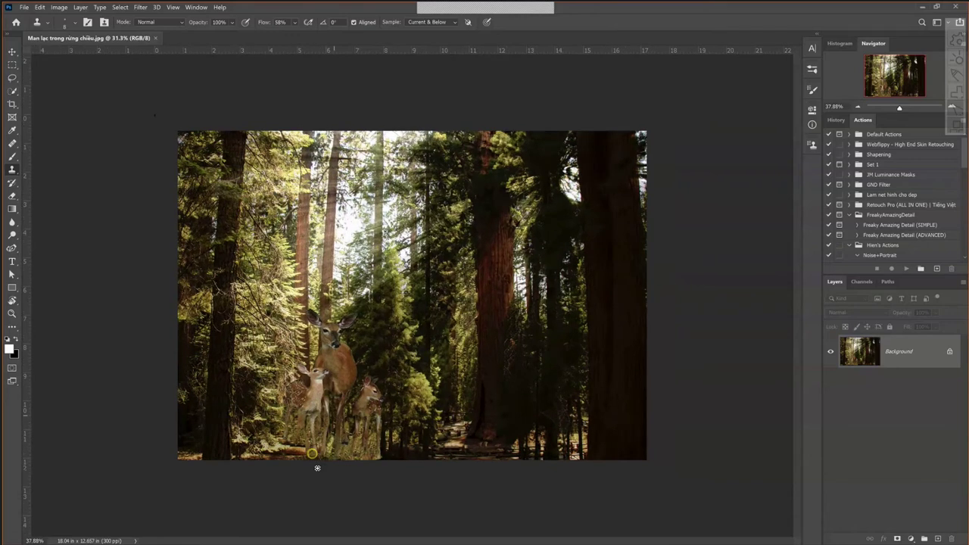
scroll(311, 452, "up", 2)
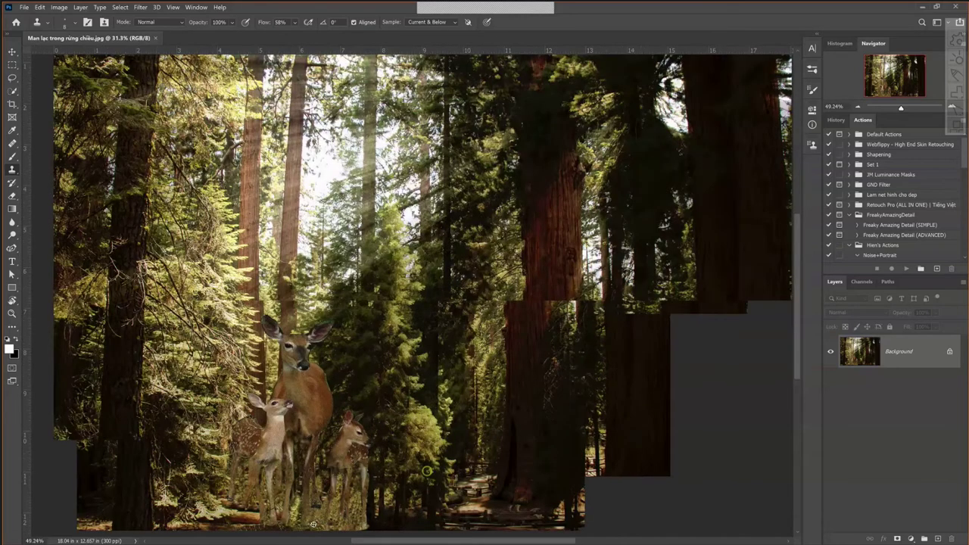
scroll(312, 523, "up", 2)
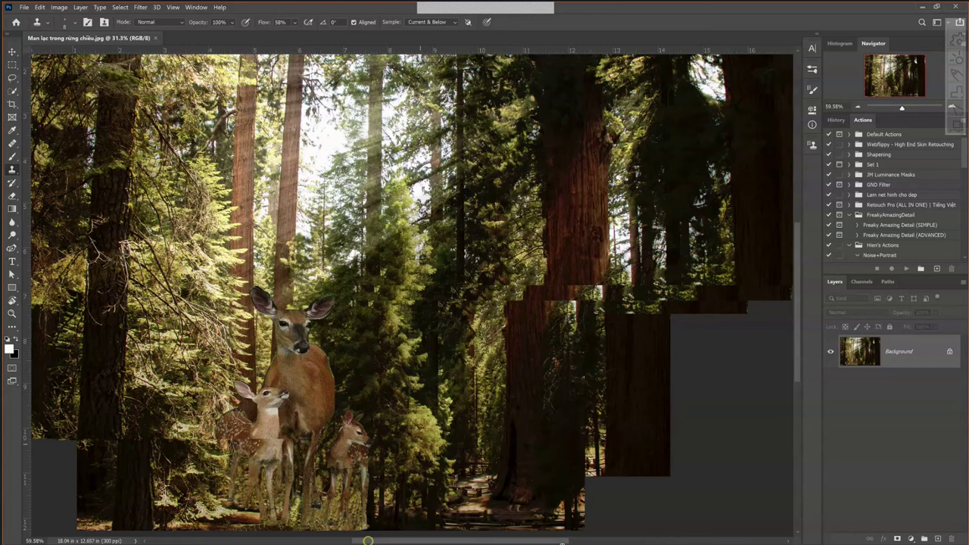
scroll(316, 458, "up", 3)
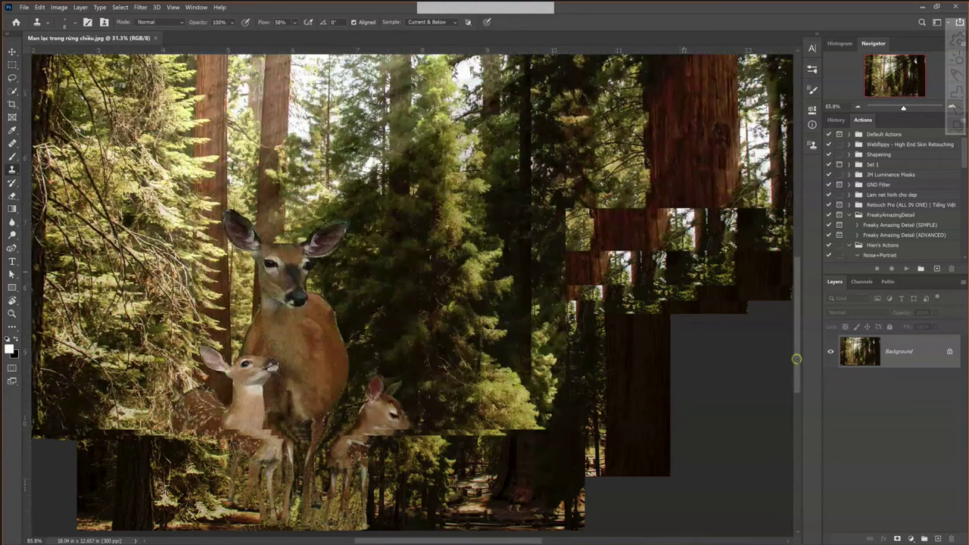
scroll(795, 368, "down", 3)
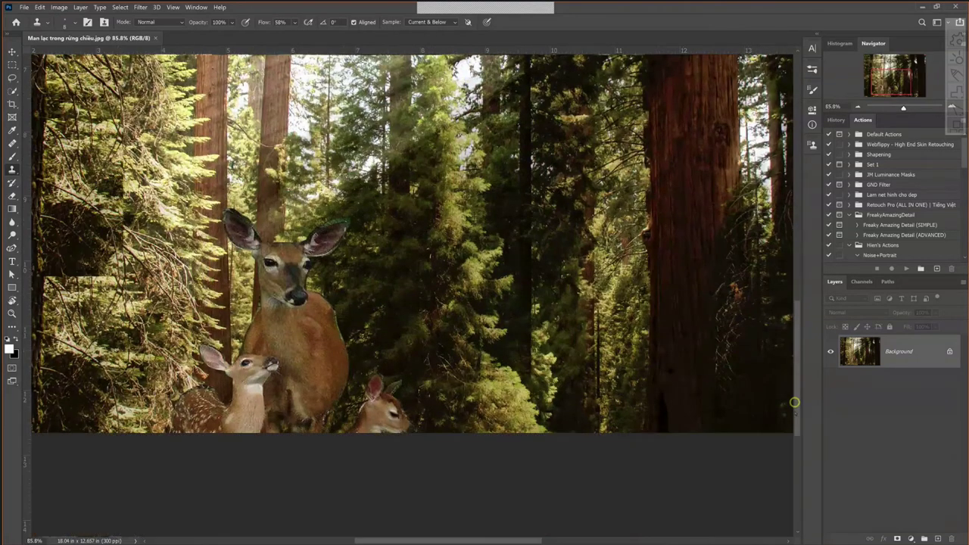
left_click_drag(794, 402, 794, 412)
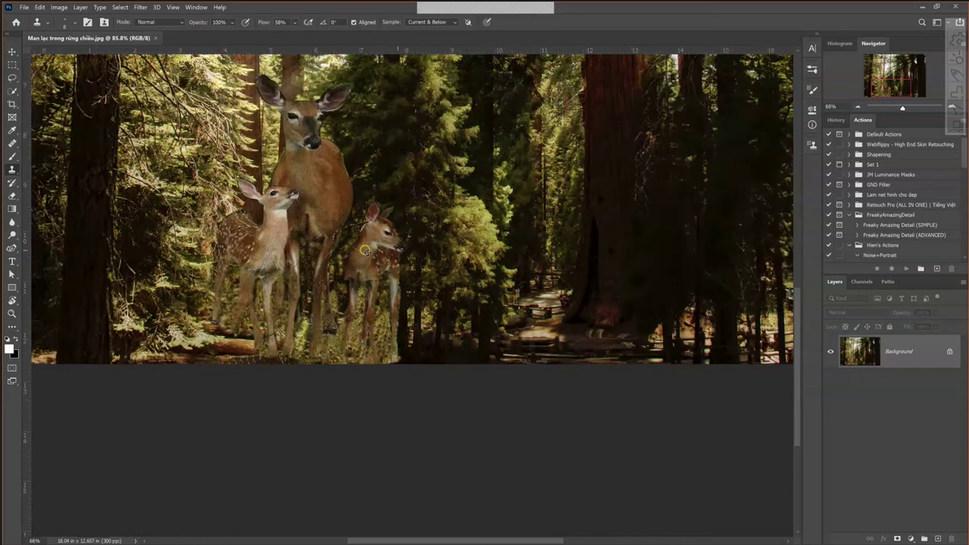
- Fit the forest image on screen with Ctrl+0 and settle the zoom around 30%
scroll(366, 250, "down", 1)
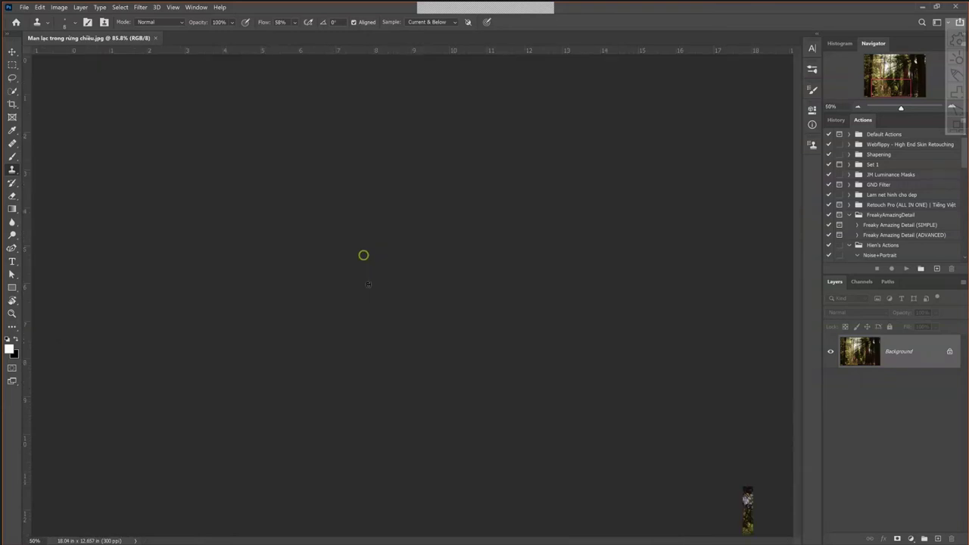
key("ctrl+0")
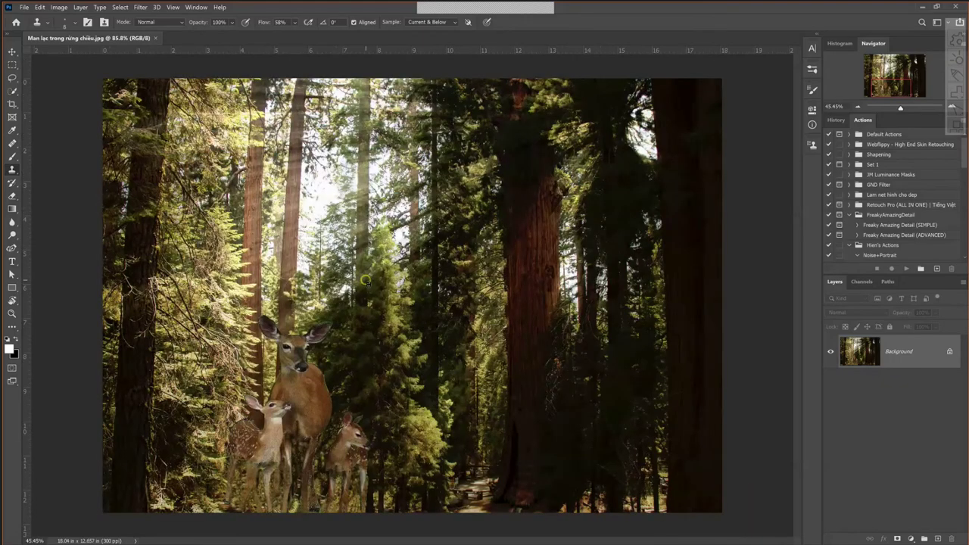
scroll(366, 280, "down", 2)
scroll(432, 338, "down", 1)
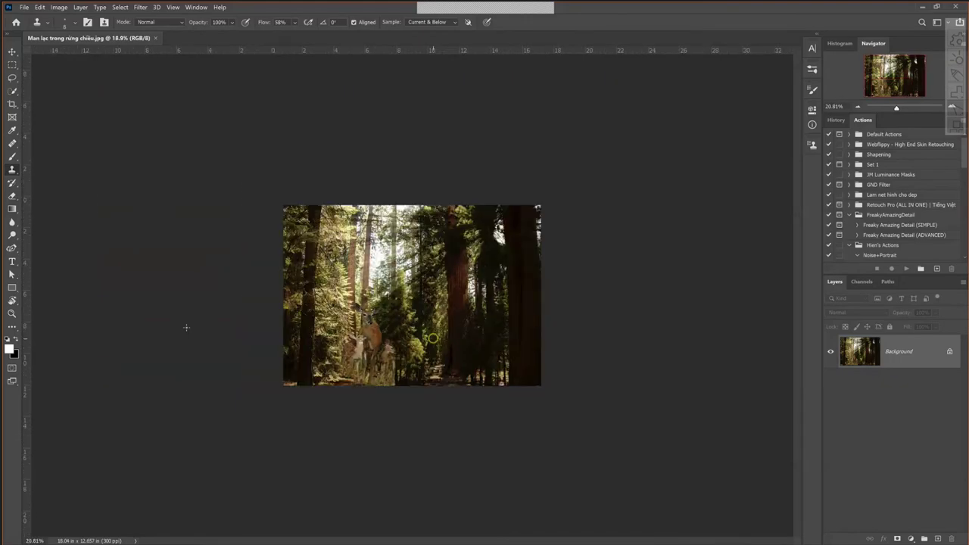
scroll(431, 338, "up", 2)
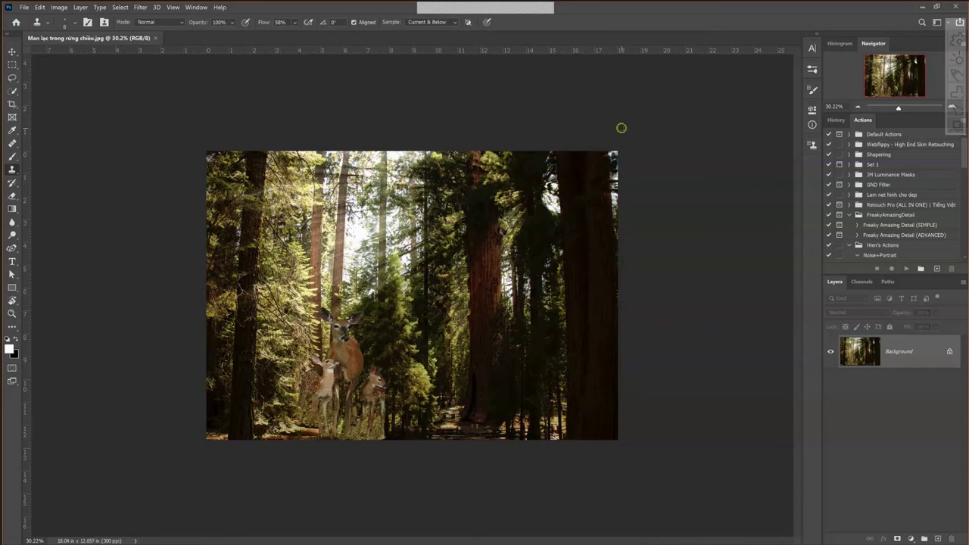
scroll(421, 410, "up", 1)
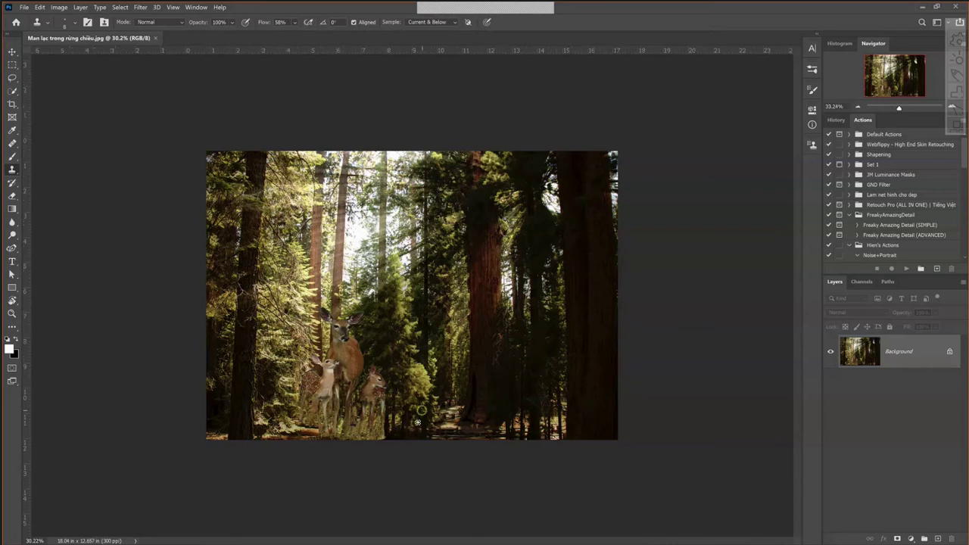
scroll(422, 410, "up", 4)
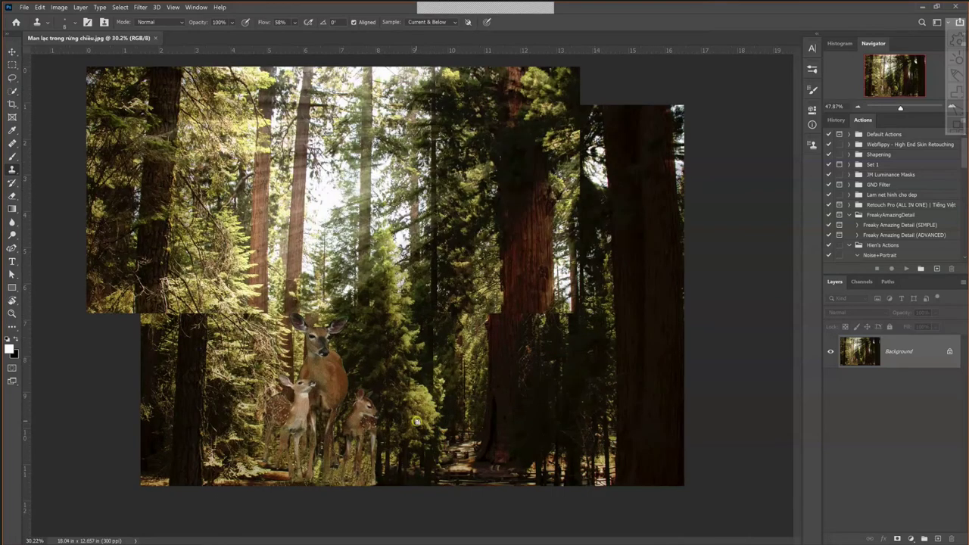
scroll(417, 422, "up", 2)
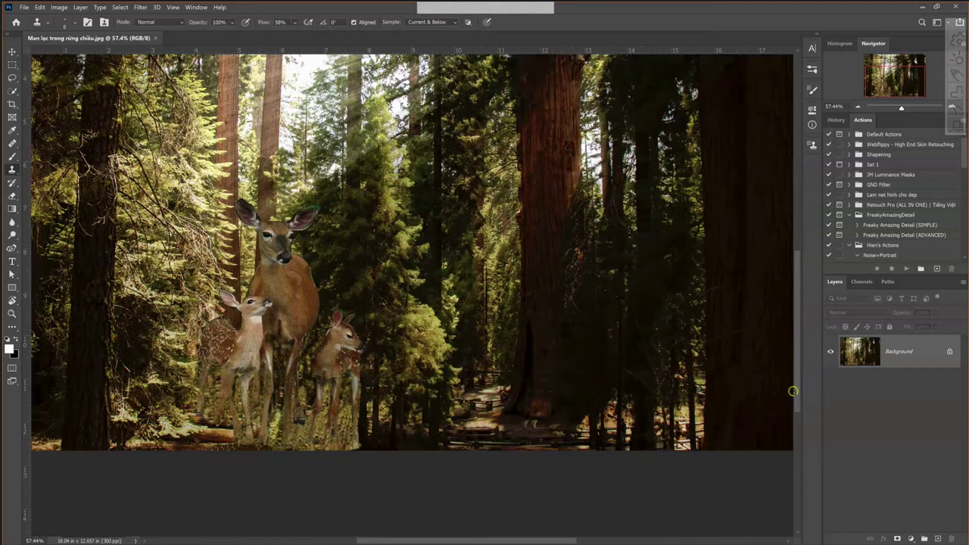
left_click(792, 391)
scroll(299, 234, "down", 2)
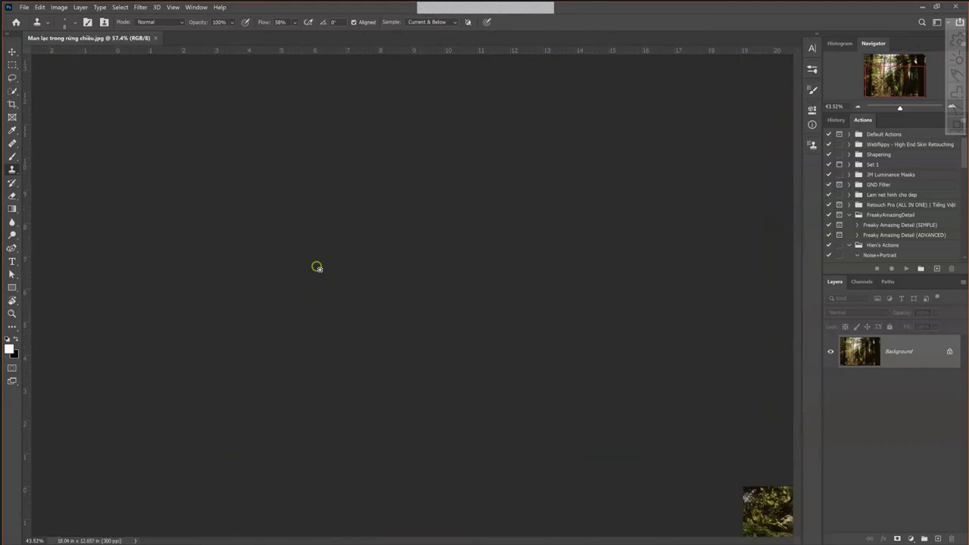
scroll(316, 267, "down", 2)
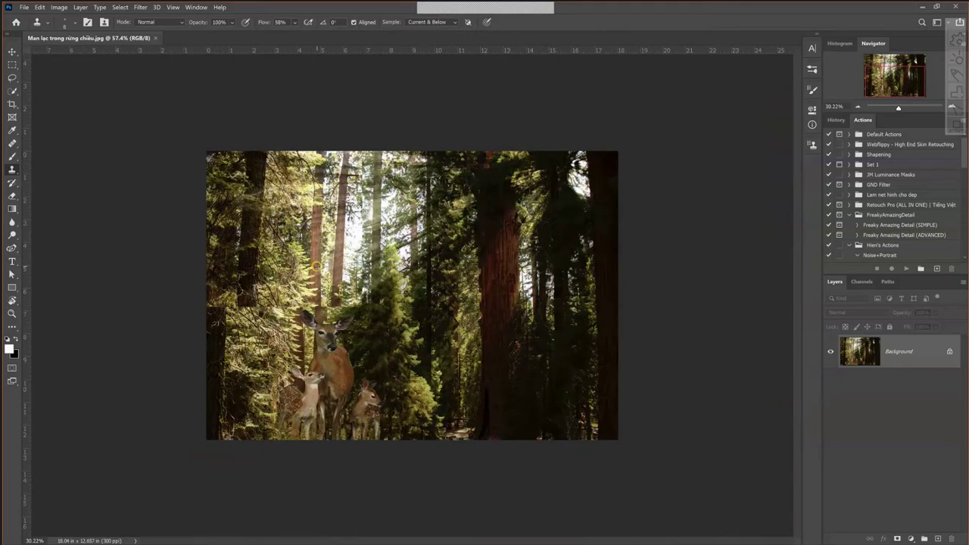
scroll(316, 265, "down", 1)
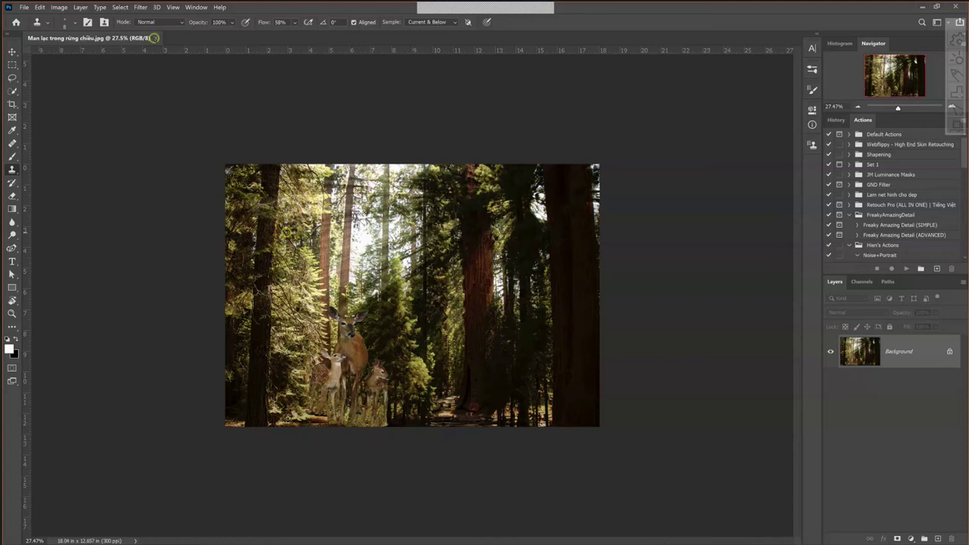
- Close the forest deer document and bring Adobe Bridge to the front
left_click(154, 38)
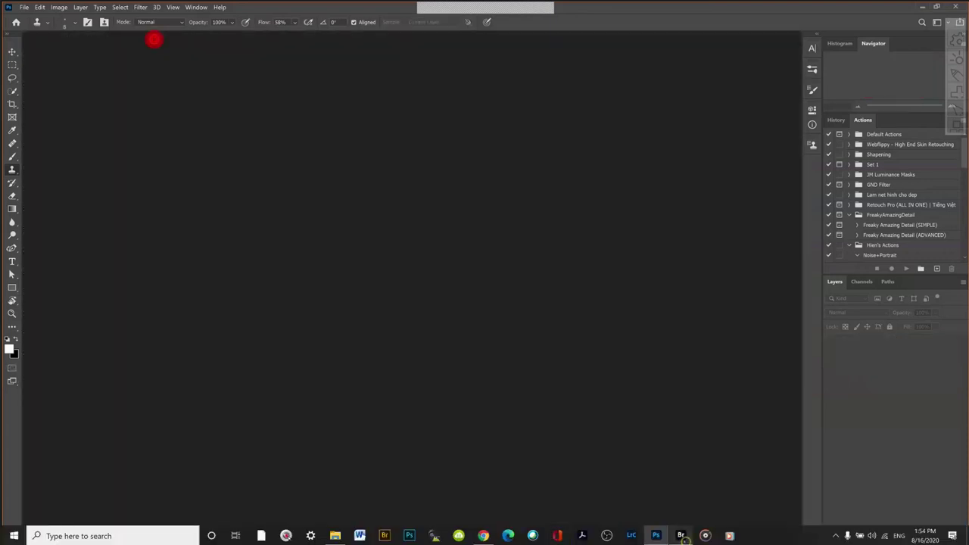
left_click(682, 535)
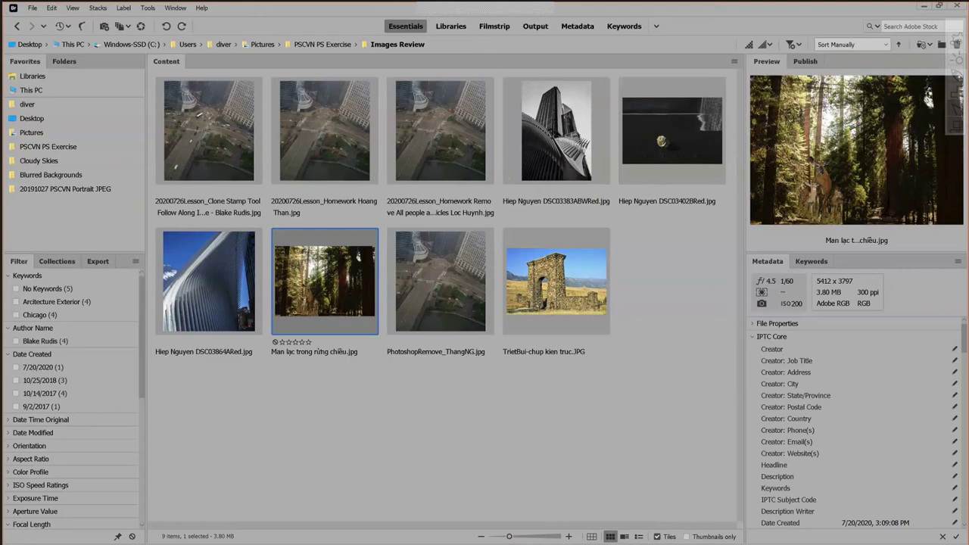
- Select DSC03383ABWRed, DSC03402BRed and DSC03864ARed in Bridge and open them in Photoshop
left_click(553, 158)
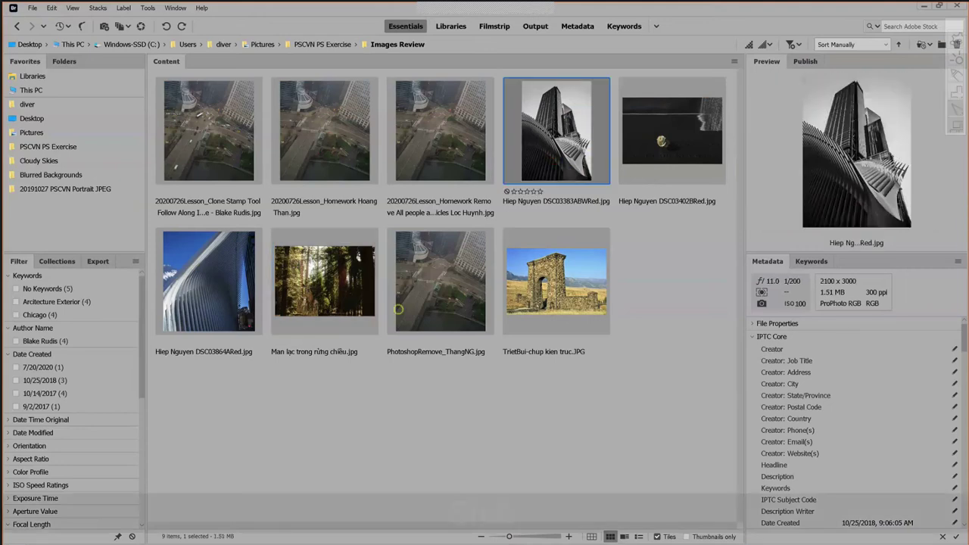
left_click(238, 304, "shift")
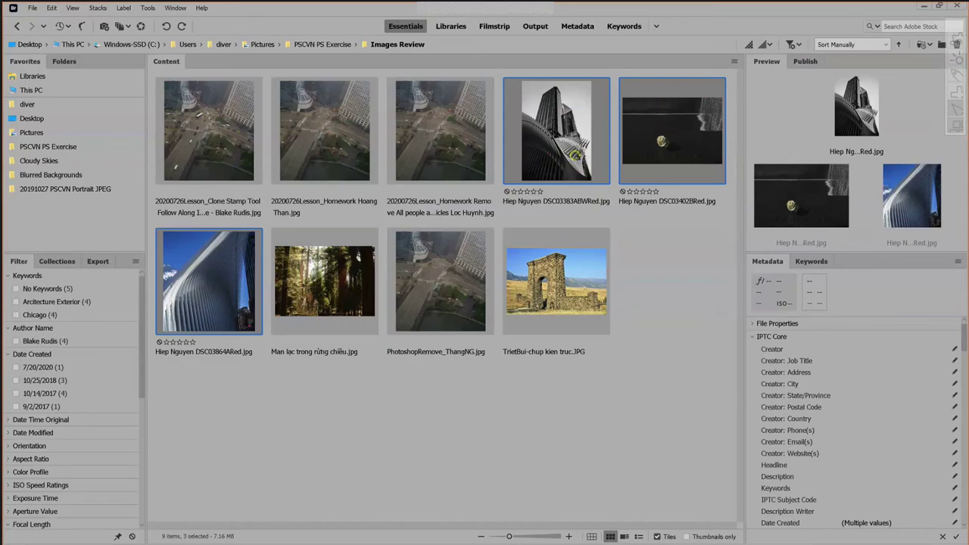
double_click(574, 154)
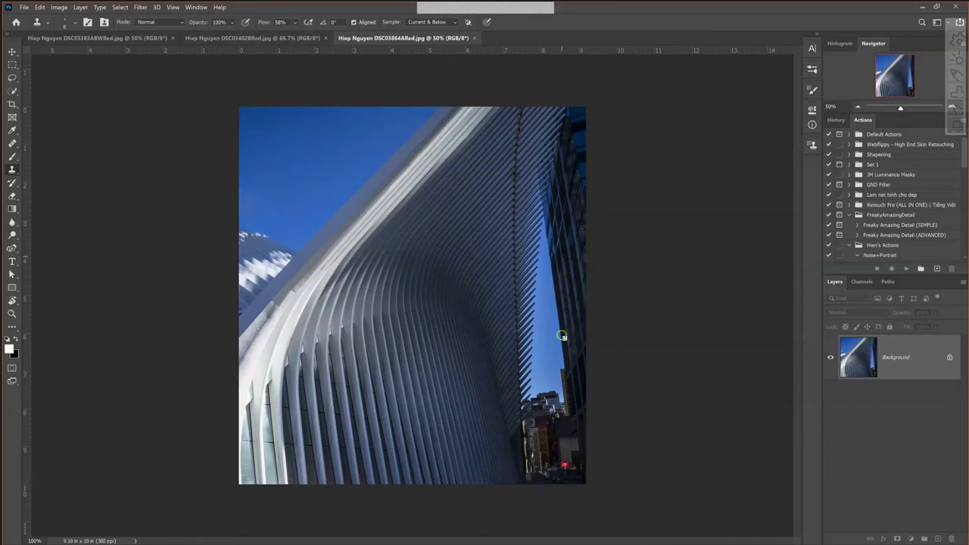
scroll(561, 337, "down", 2)
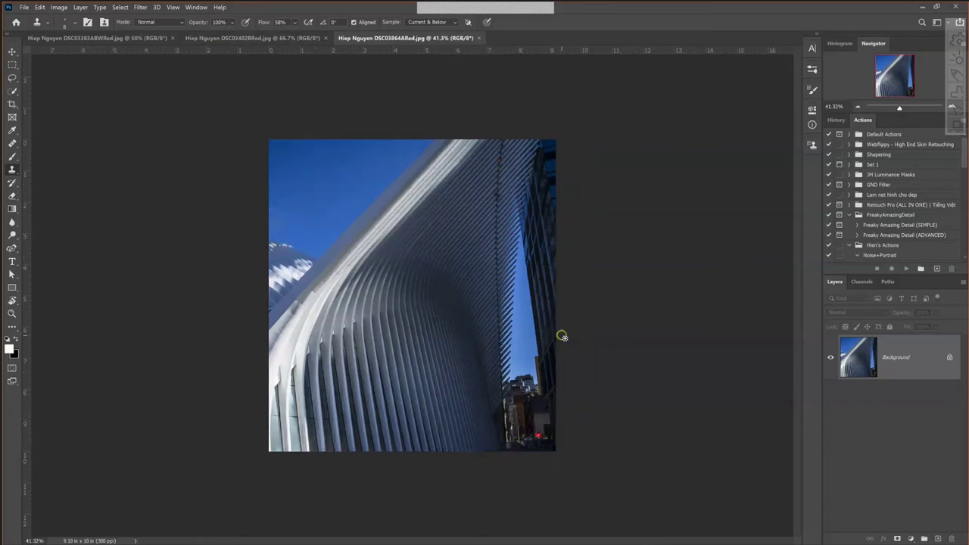
scroll(561, 335, "down", 1)
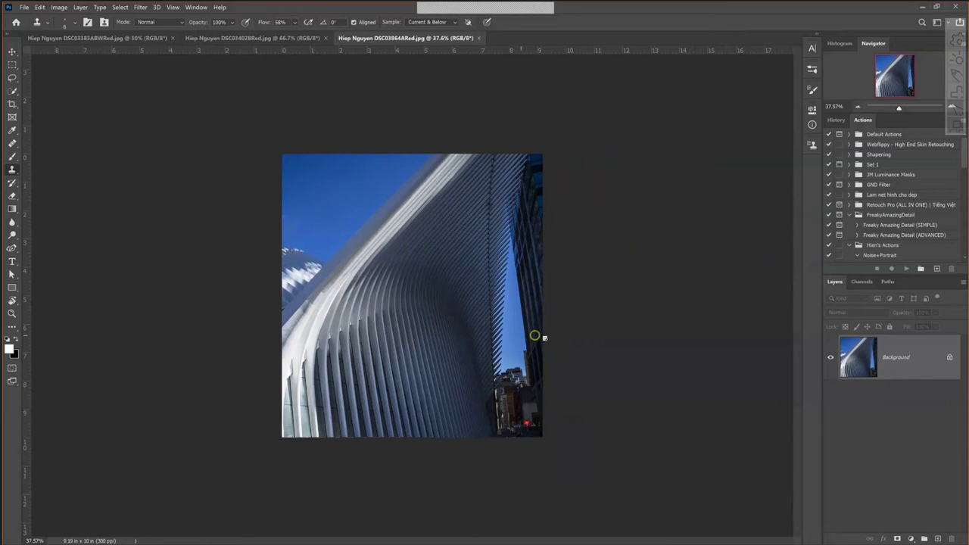
scroll(534, 335, "up", 2)
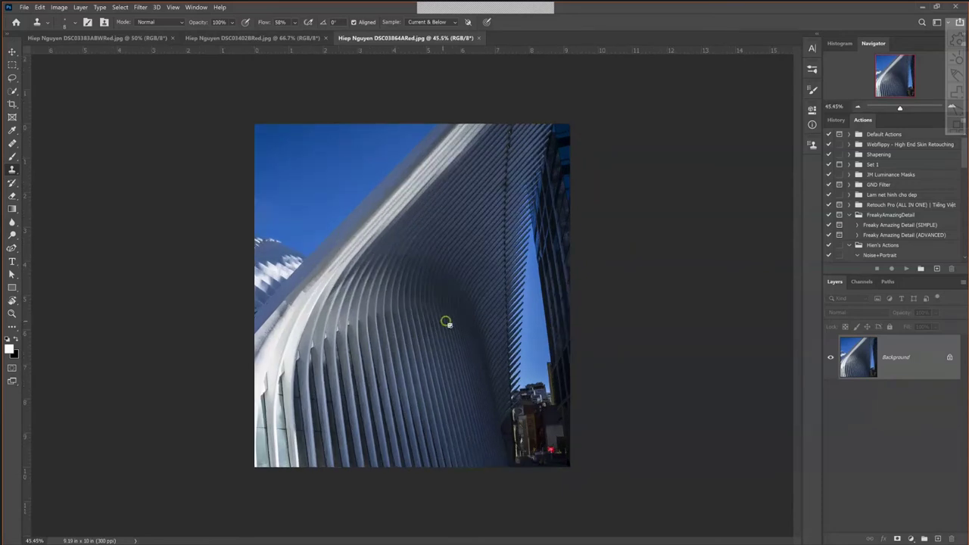
scroll(456, 328, "down", 1)
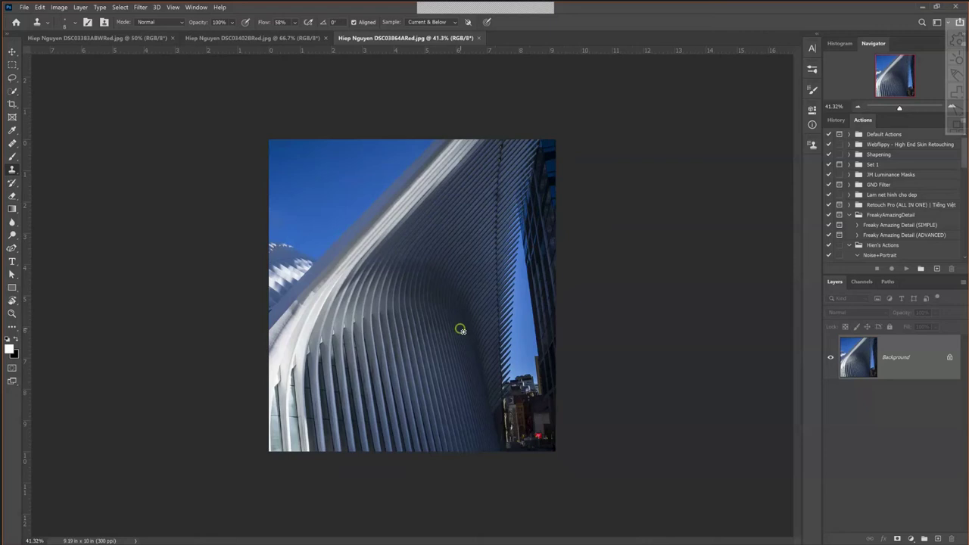
scroll(460, 330, "down", 2)
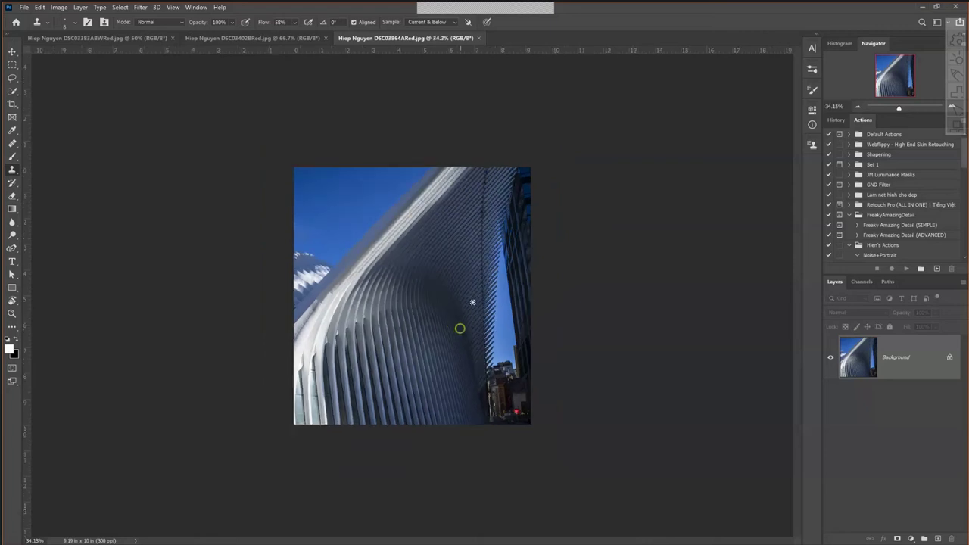
scroll(466, 307, "up", 3)
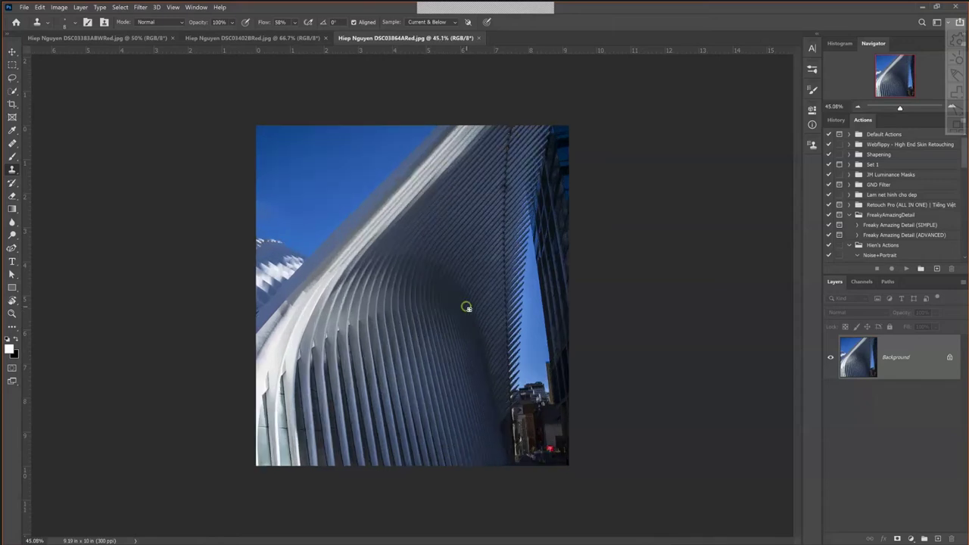
scroll(467, 307, "up", 1)
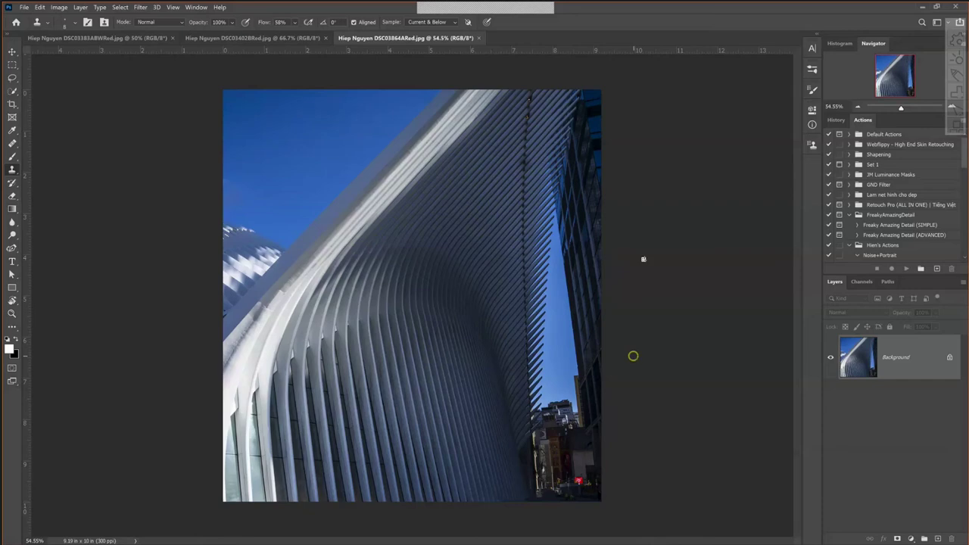
left_click(583, 263)
left_click(636, 164)
left_click(529, 274, "alt")
left_click(119, 39)
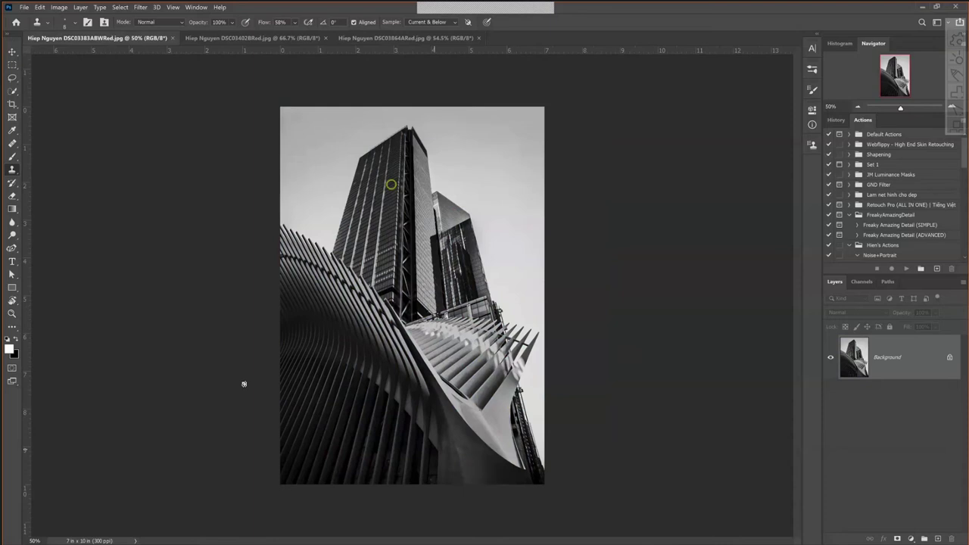
left_click(399, 403)
left_click(435, 417, "alt")
left_click(420, 471)
left_click(521, 453)
left_click(525, 333)
left_click(418, 39)
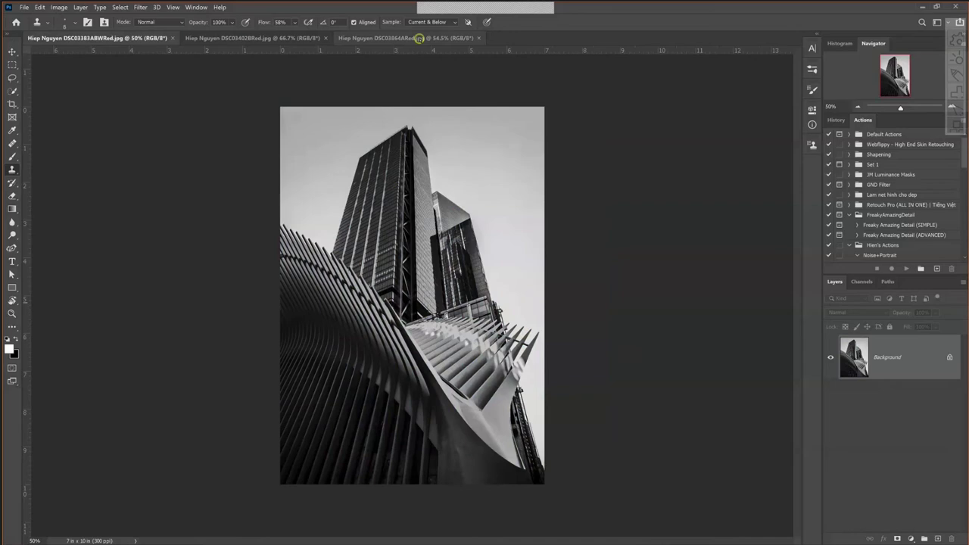
left_click(419, 39)
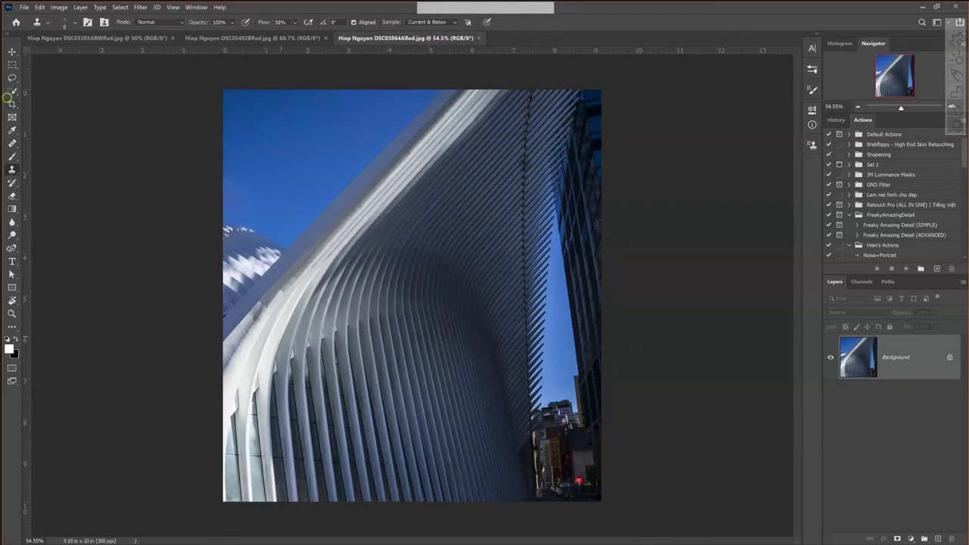
- Marquee the Oculus photo's left portion from its top-left corner, deselect, then restore the selection
key("m")
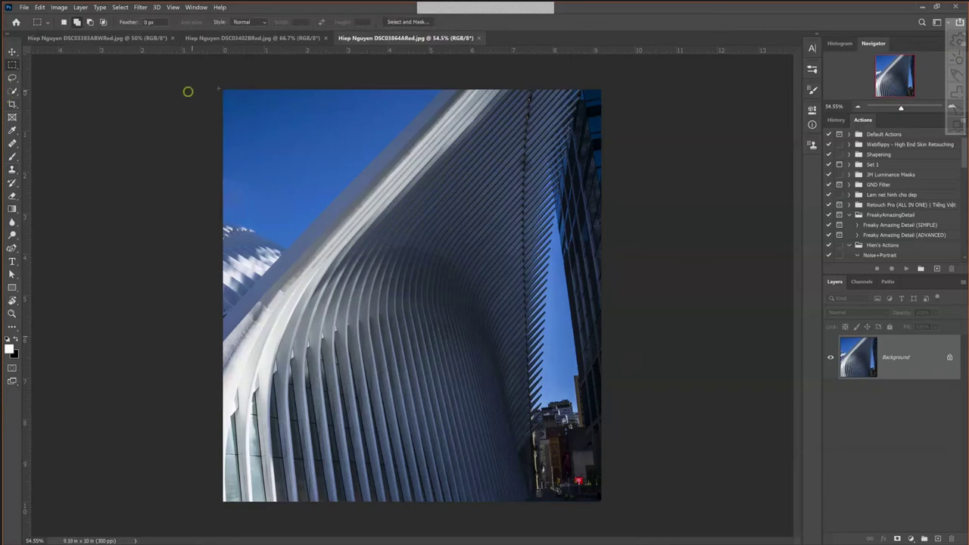
mouse_move(188, 92)
left_mouse_down()
mouse_move(344, 279)
mouse_move(345, 505)
left_mouse_up()
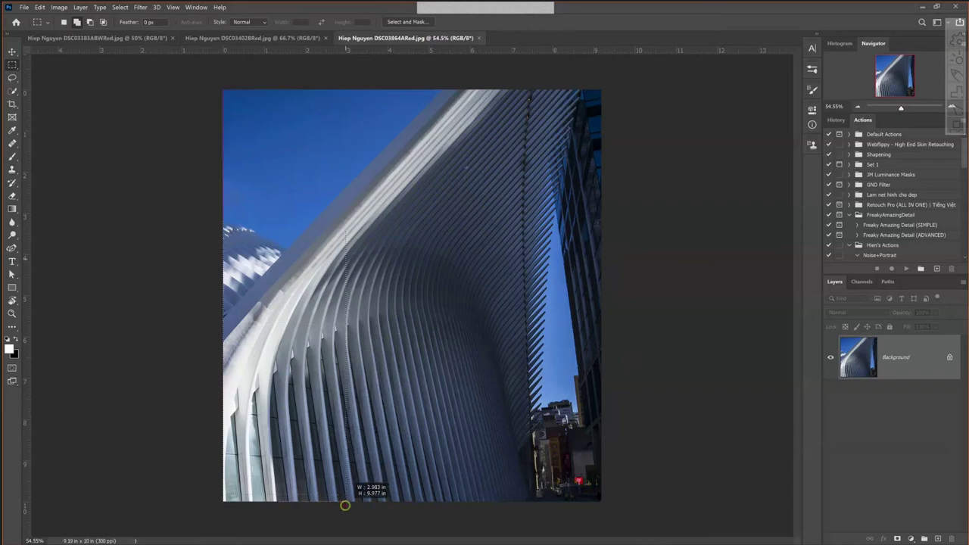
left_click(395, 102)
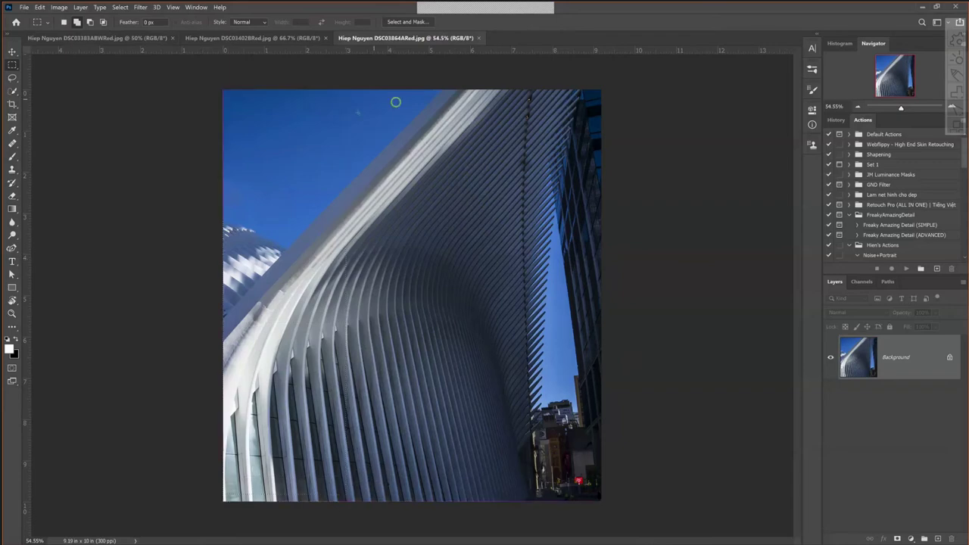
key("ctrl+z")
- Switch from the DSC03383ABWRed tab to the DSC03402BRed rose-on-memorial document
left_click(121, 36)
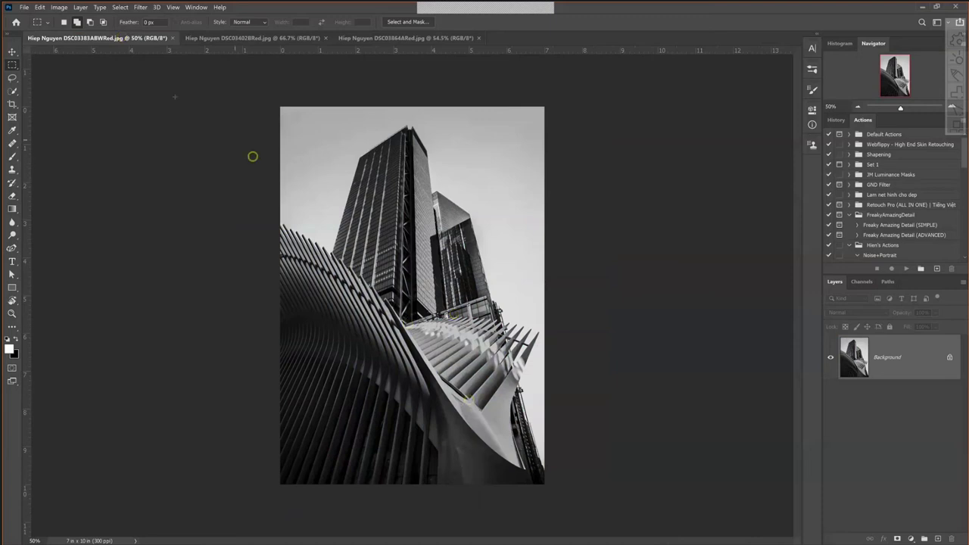
left_click(240, 38)
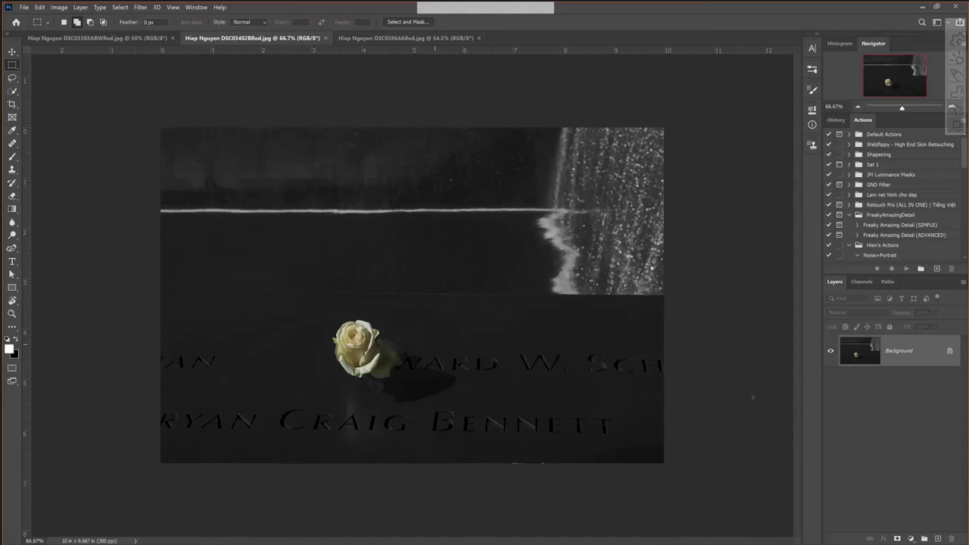
left_click(745, 373)
left_click(271, 457)
left_click(739, 465)
left_click(459, 376)
left_click(672, 378)
left_click(742, 172)
- Marquee a roughly 7.6 by 5.5 inch area around the rose and names, deselect, then restore it
mouse_move(281, 128)
left_mouse_down()
mouse_move(309, 265)
mouse_move(522, 408)
mouse_move(722, 412)
left_mouse_up()
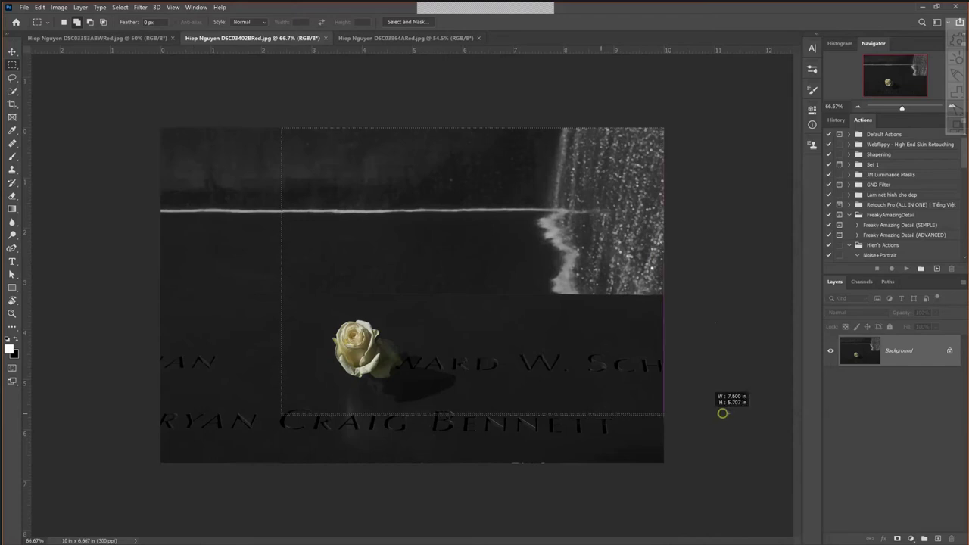
left_click_drag(722, 414, 678, 129)
left_click(709, 360)
key("ctrl+z")
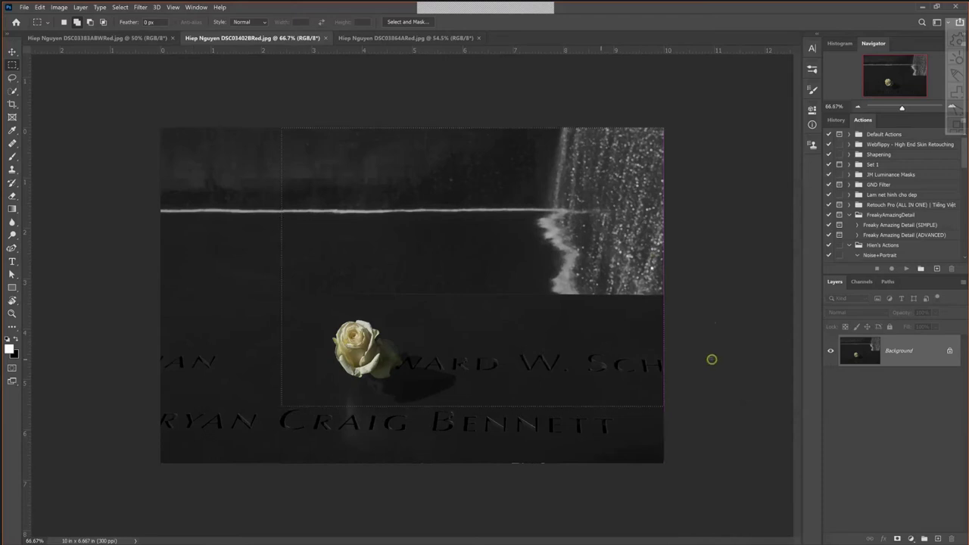
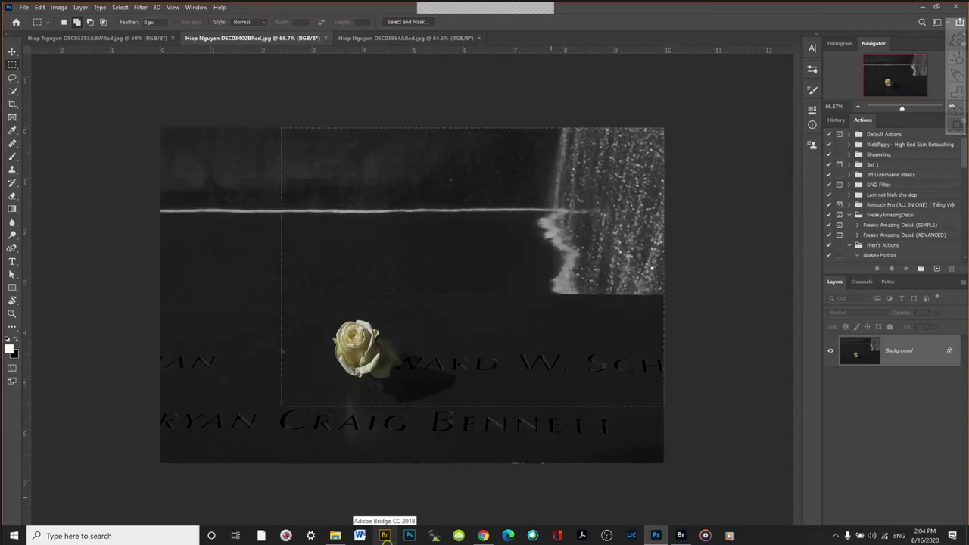
- Move from the Photoshop rose document to the Images Review folder in Adobe Bridge
left_click(386, 534)
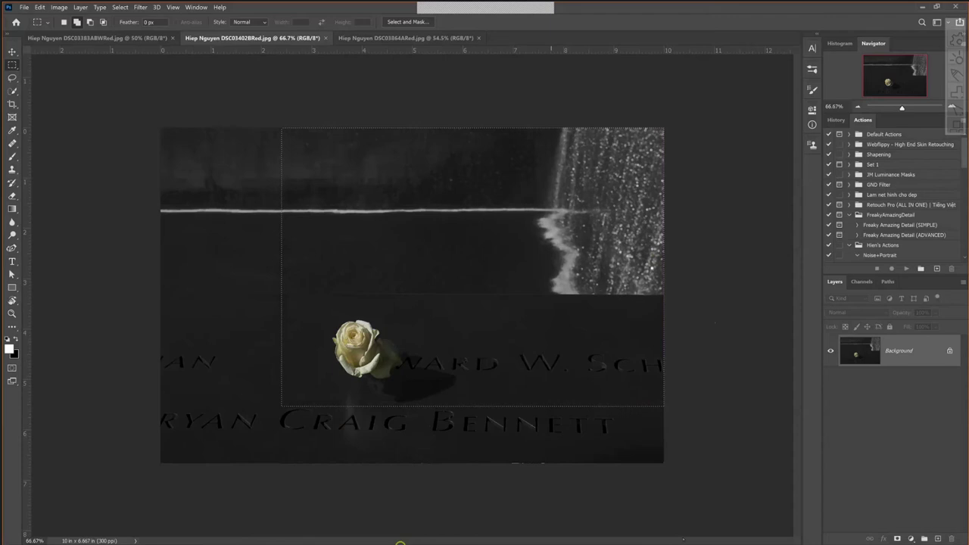
left_click(400, 543)
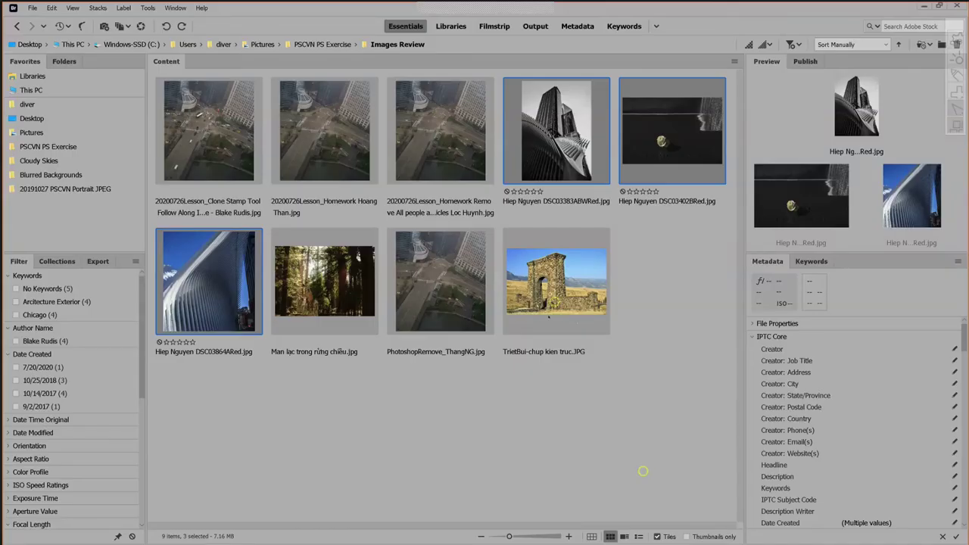
left_click(549, 316)
key("space")
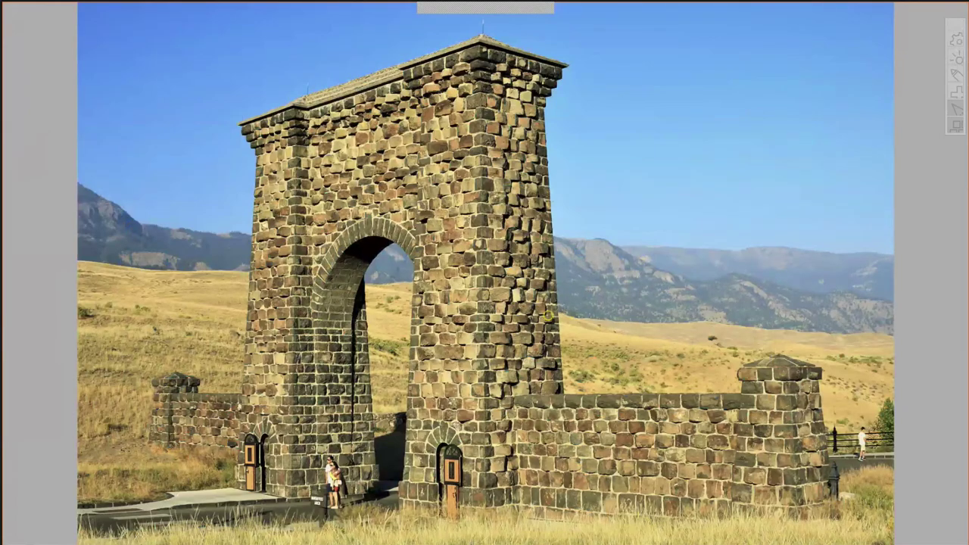
key("Escape")
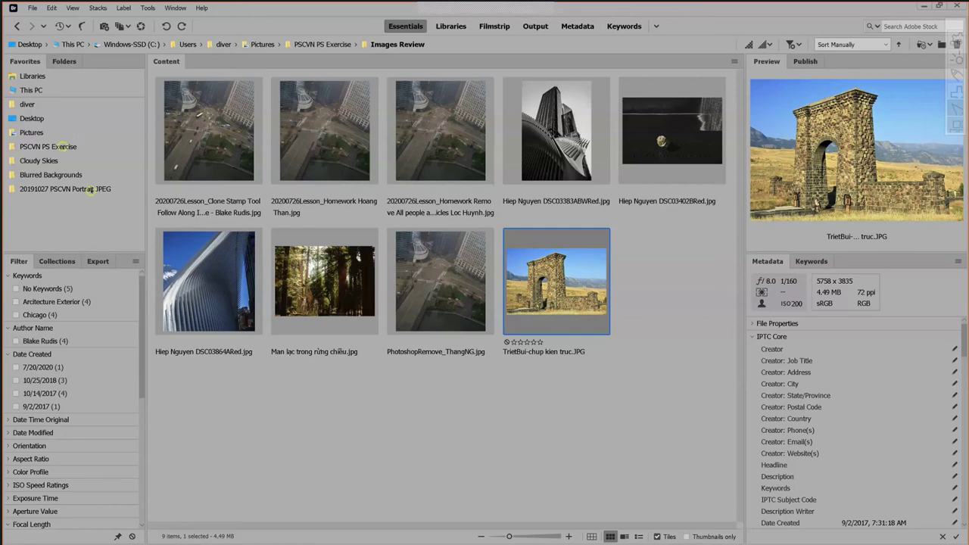
left_click(90, 190)
- Browse the 20191027 PSCVN Portrait JPEG folder and pick photo 0981 of the women in red
left_click(90, 189)
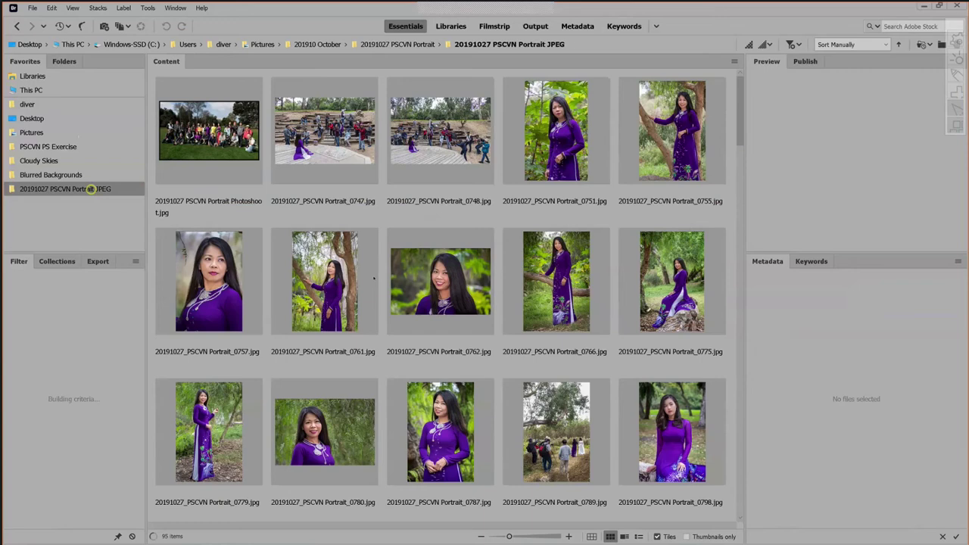
scroll(374, 278, "down", 2)
scroll(374, 278, "down", 2)
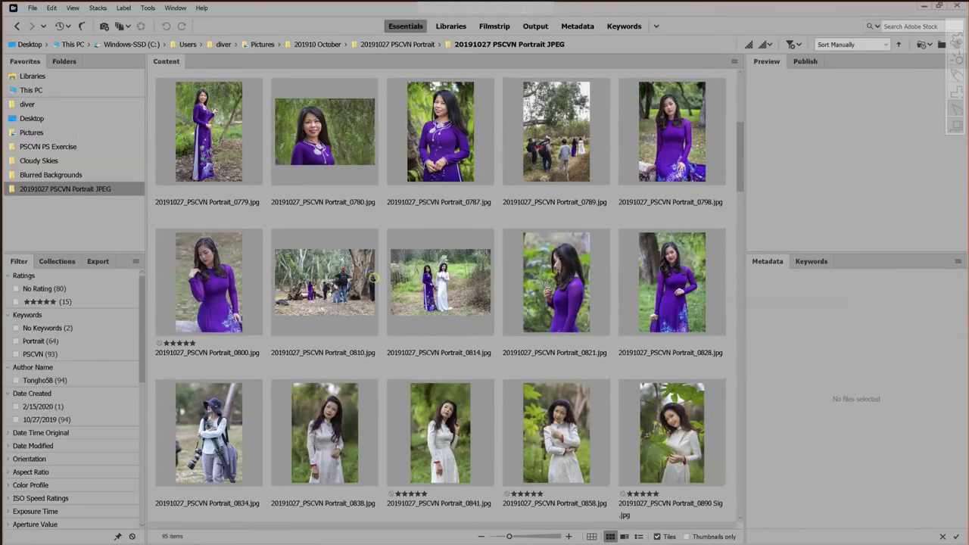
scroll(374, 278, "down", 2)
scroll(374, 280, "down", 2)
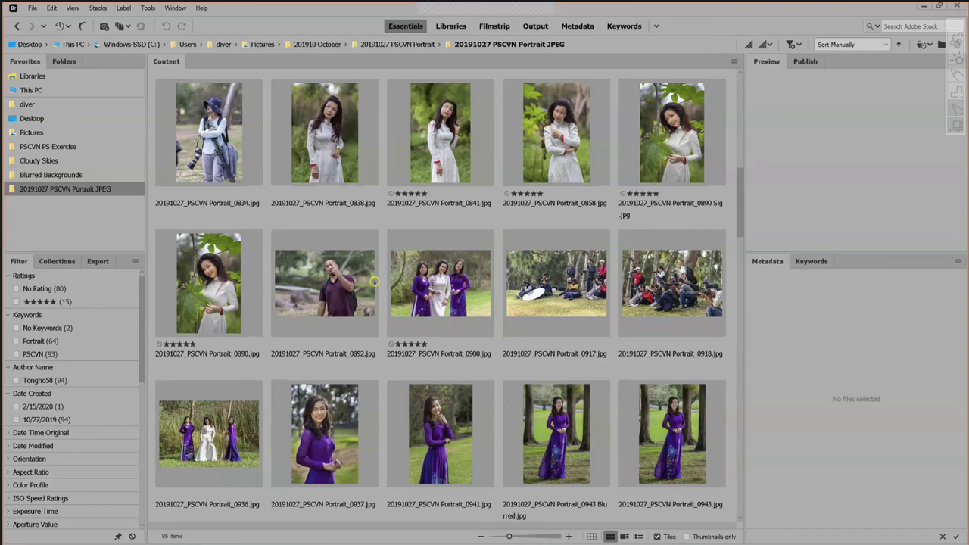
scroll(374, 281, "down", 2)
scroll(374, 281, "down", 4)
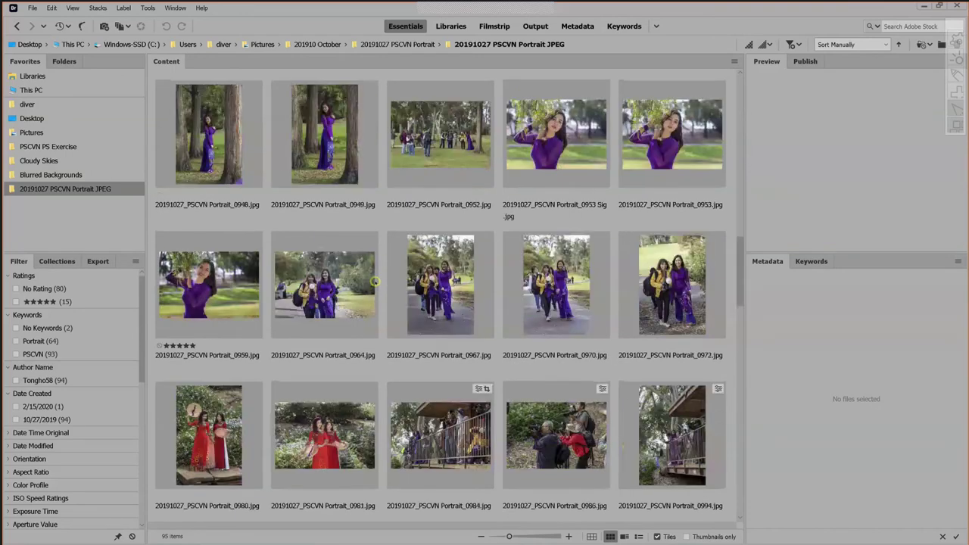
scroll(374, 282, "down", 2)
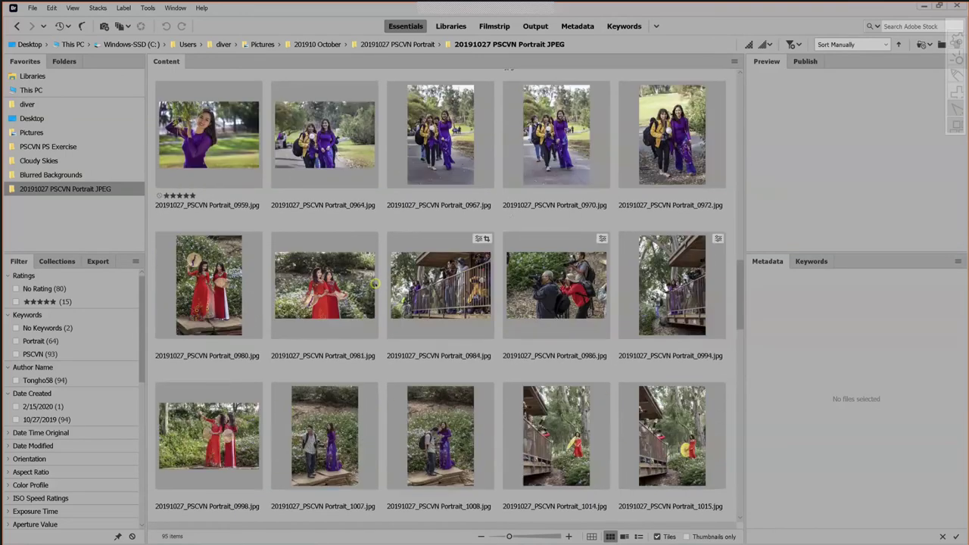
scroll(374, 283, "down", 2)
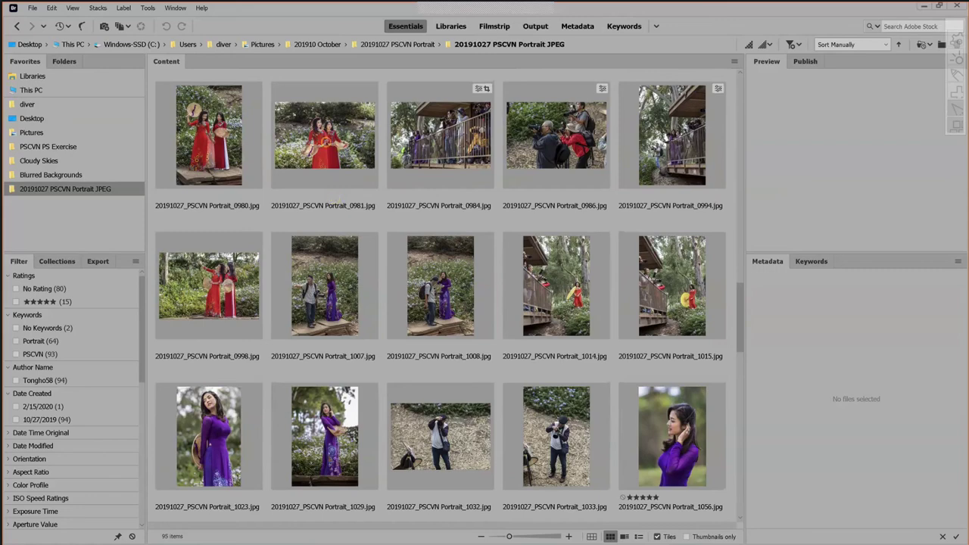
left_click(326, 141)
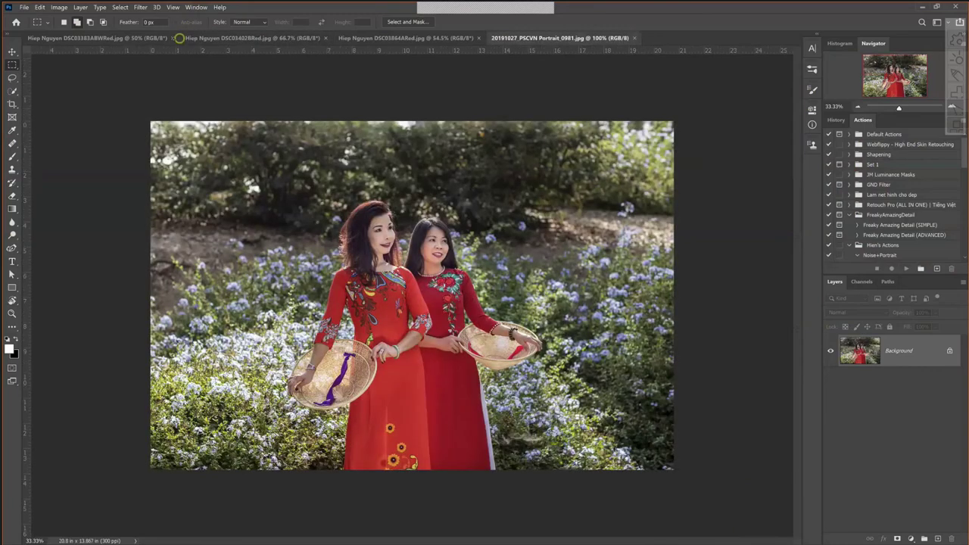
- Close the DSC03383ABWRed, DSC03402BRed and DSC03864ARed documents, keeping only portrait 0981 open
left_click(172, 38)
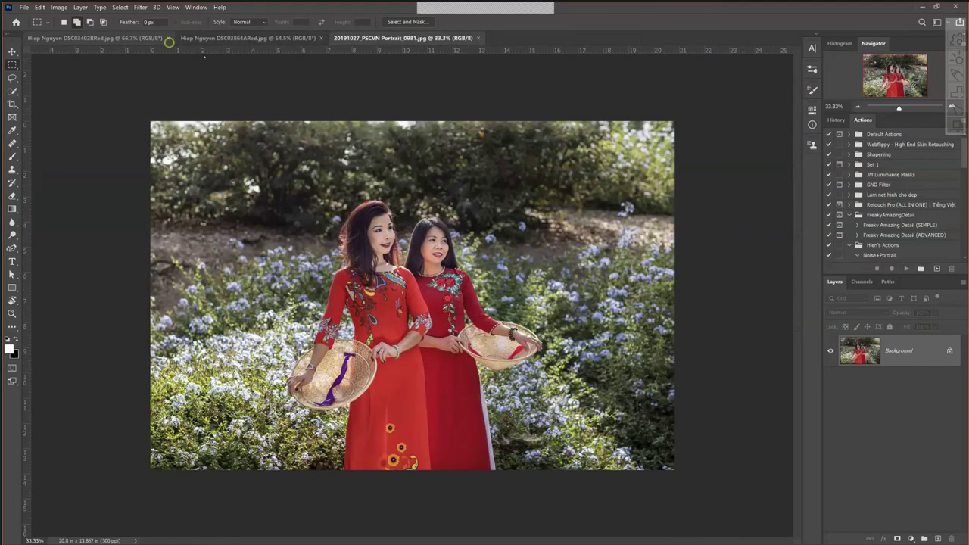
left_click(168, 39)
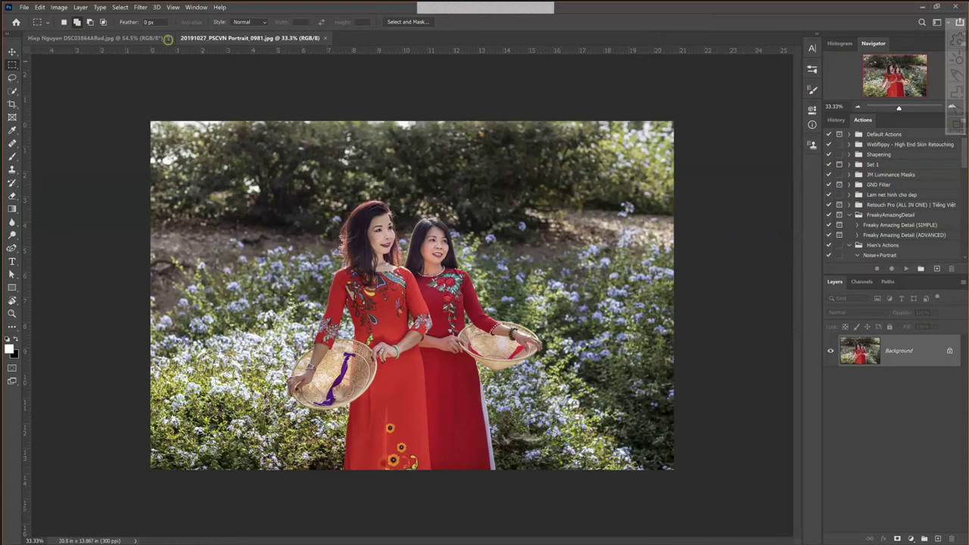
left_click(168, 38)
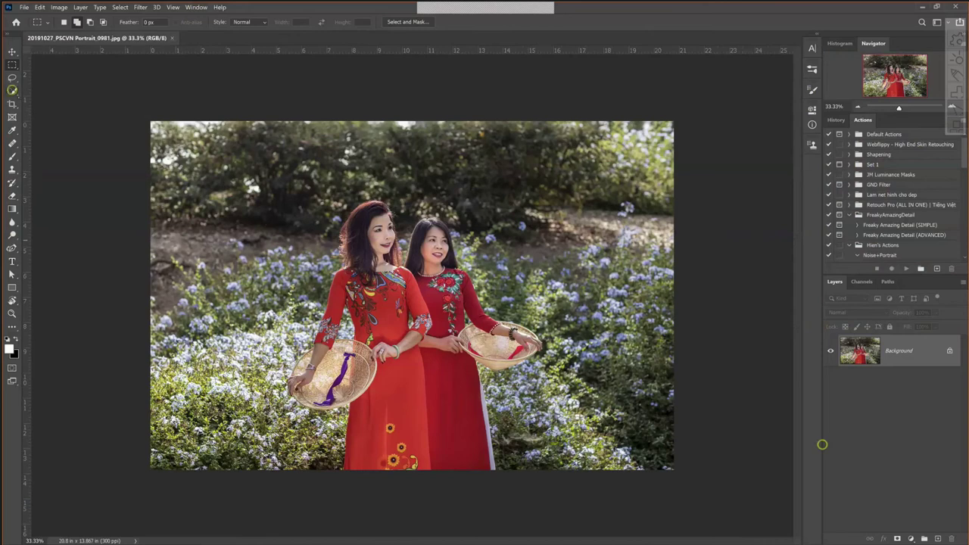
- Choose the Quick Selection Tool instead of Object Selection and zoom in twice on the portrait
left_click(12, 89)
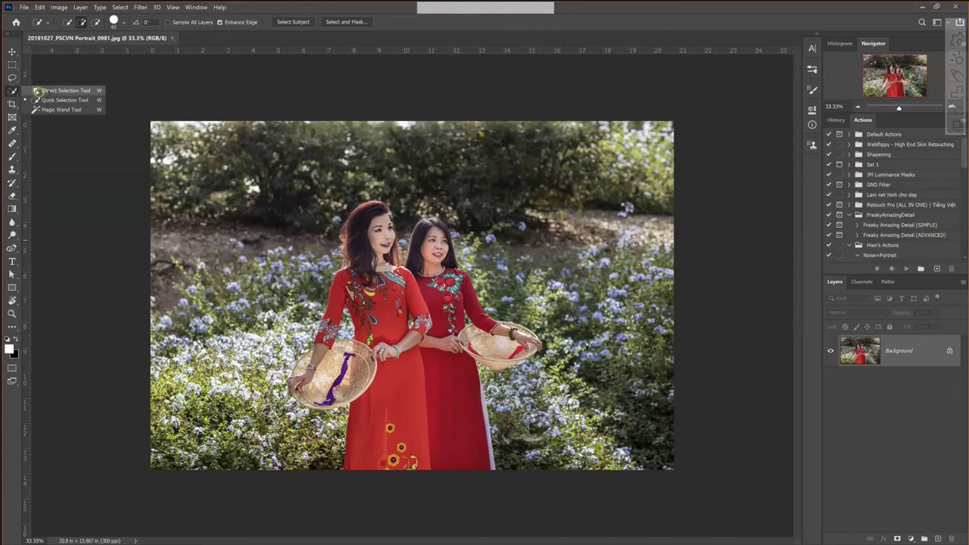
left_click(48, 90)
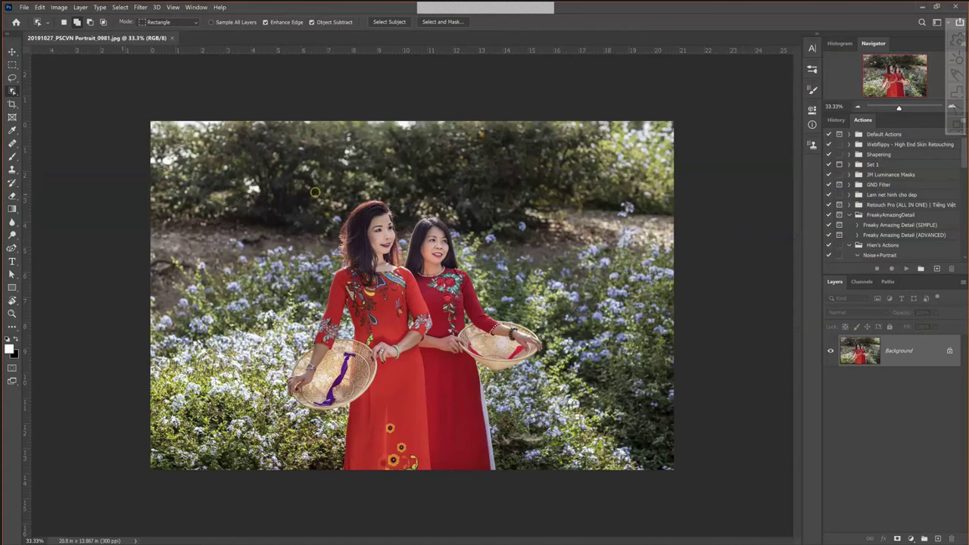
right_click(12, 90)
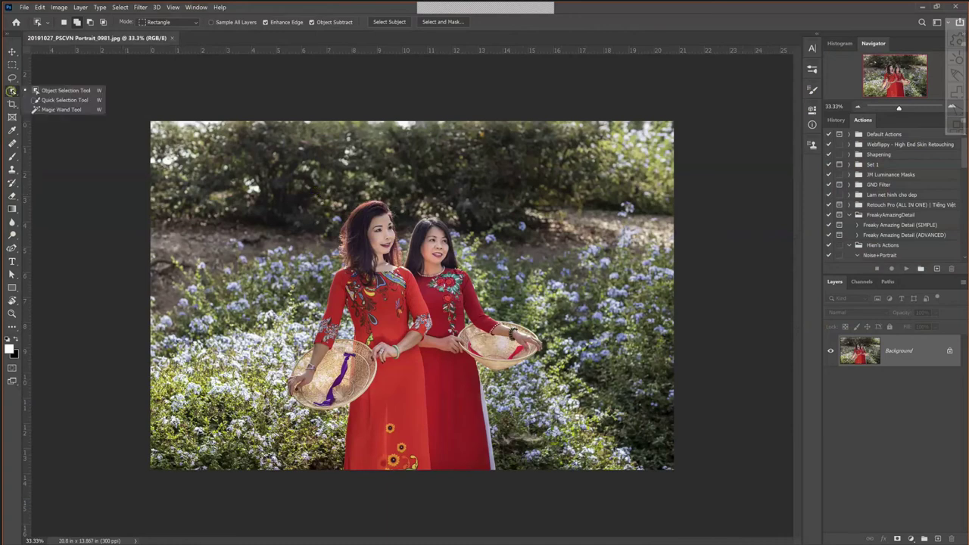
left_click(34, 100)
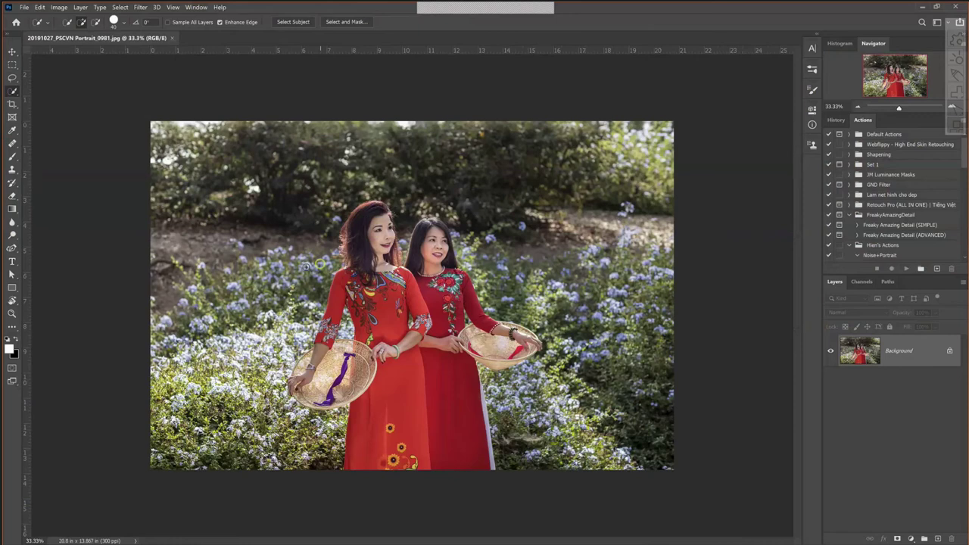
key("ctrl+plus")
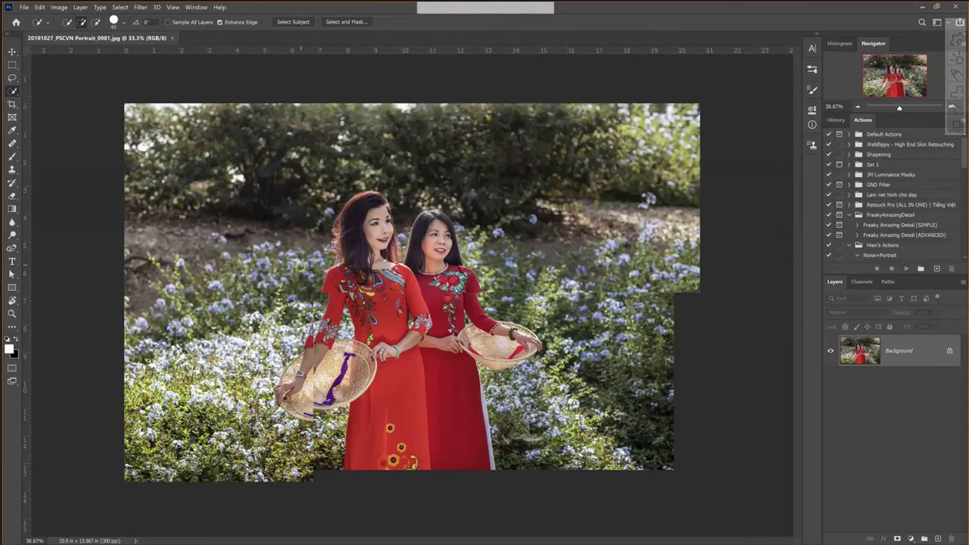
key("ctrl+plus")
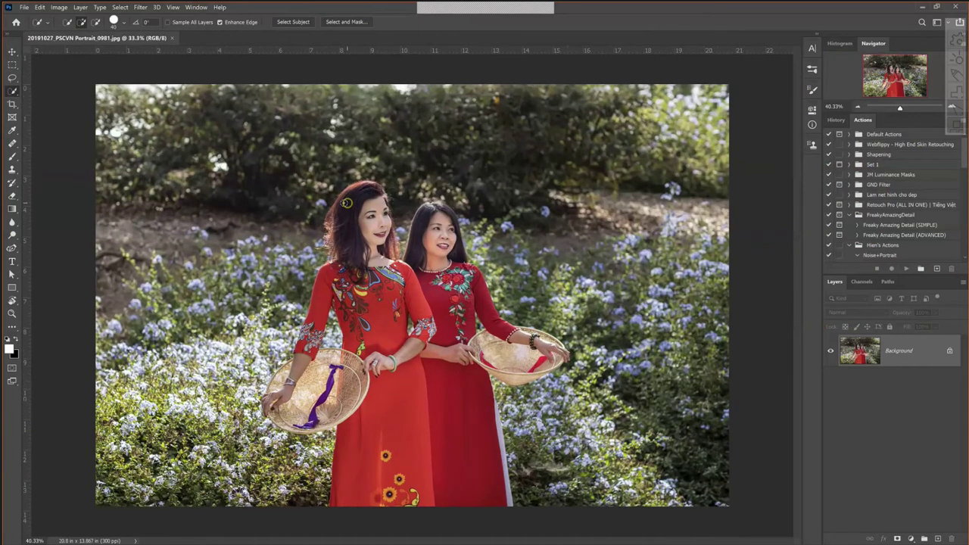
- Brush a Quick Selection over the right woman's red dress, face and sleeve
left_click(371, 193)
left_click(461, 507)
mouse_move(461, 507)
left_mouse_down()
mouse_move(505, 485)
mouse_move(496, 433)
left_mouse_up()
left_click_drag(452, 237, 420, 227)
left_click_drag(431, 315, 443, 326)
left_click(454, 383)
- Zoom in to about 80% to inspect the selection edges around the women
scroll(454, 380, "up", 2)
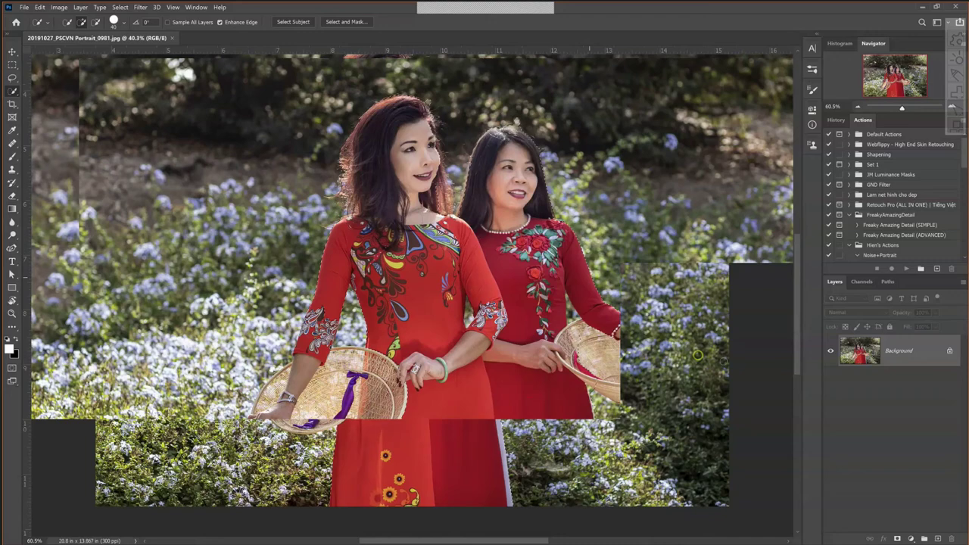
scroll(697, 354, "up", 1)
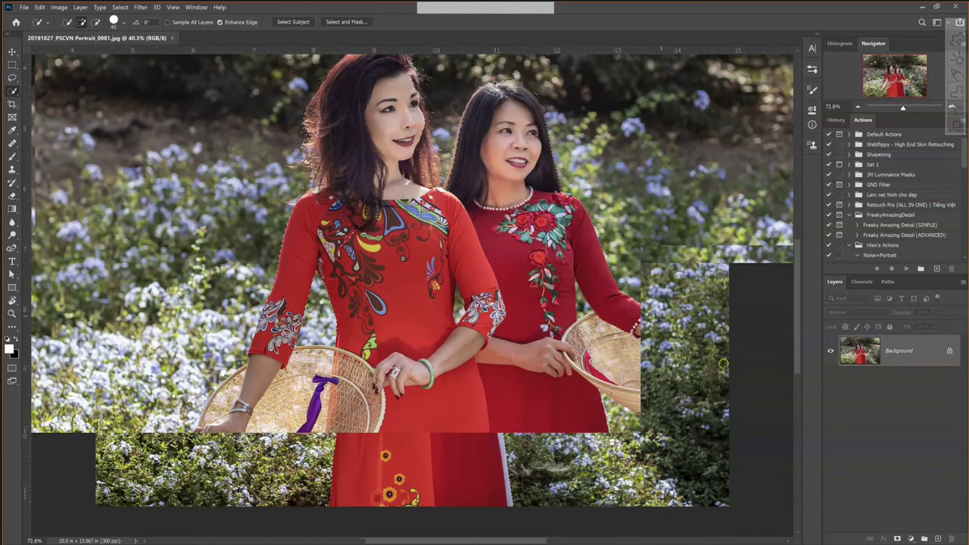
scroll(723, 364, "up", 1)
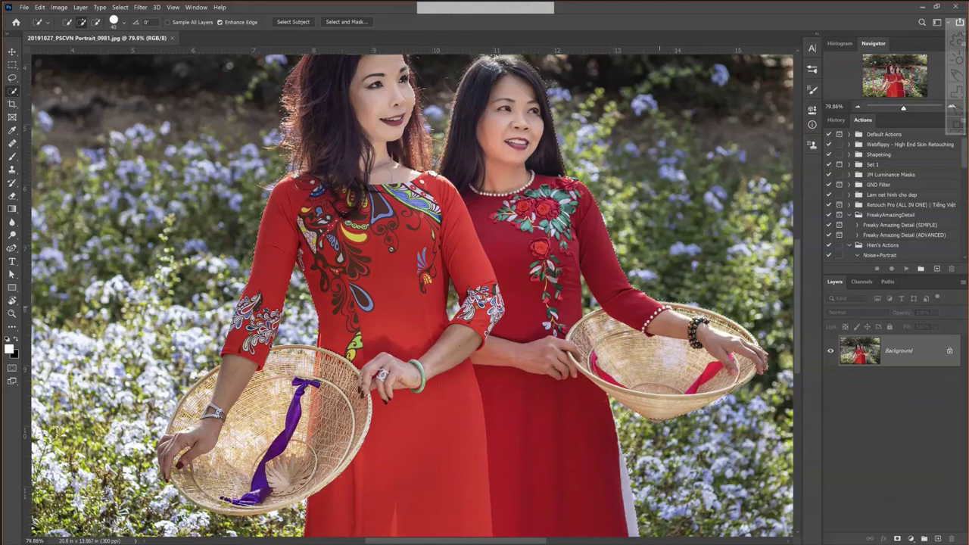
- Refine the selection on the portrait, holding Alt to subtract from it
left_click(364, 477)
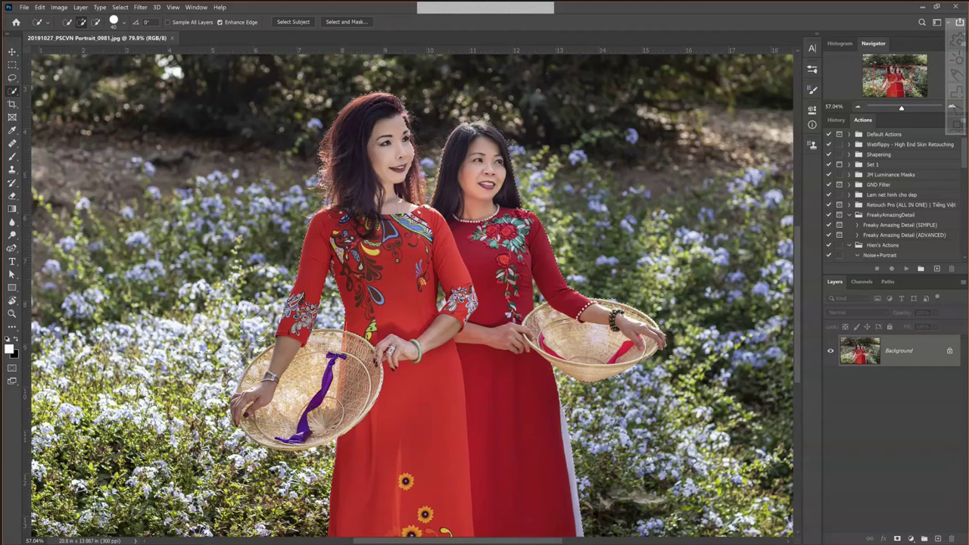
key("alt")
key("alt")
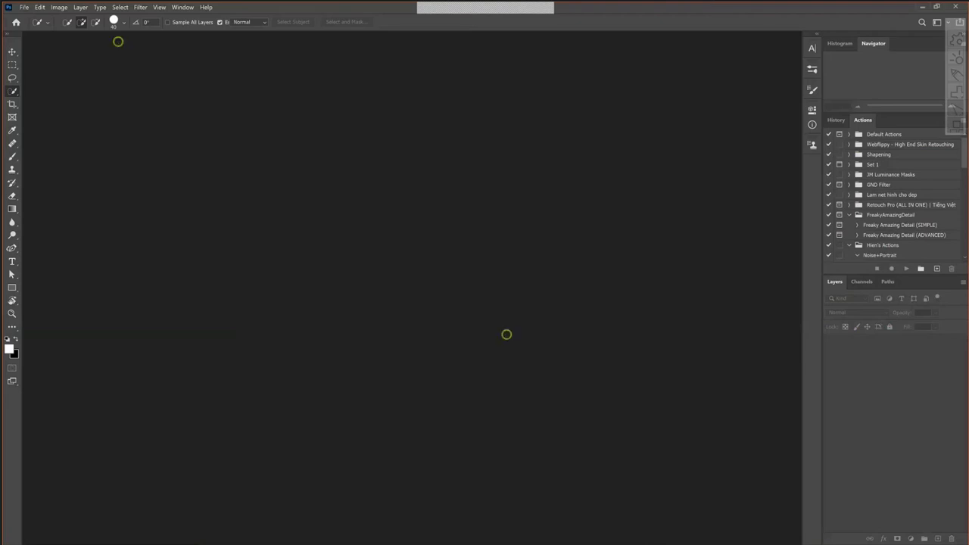
- Reopen 20191027_PSCVN Portrait_0981.jpg from File > Open Recent
left_click(23, 7)
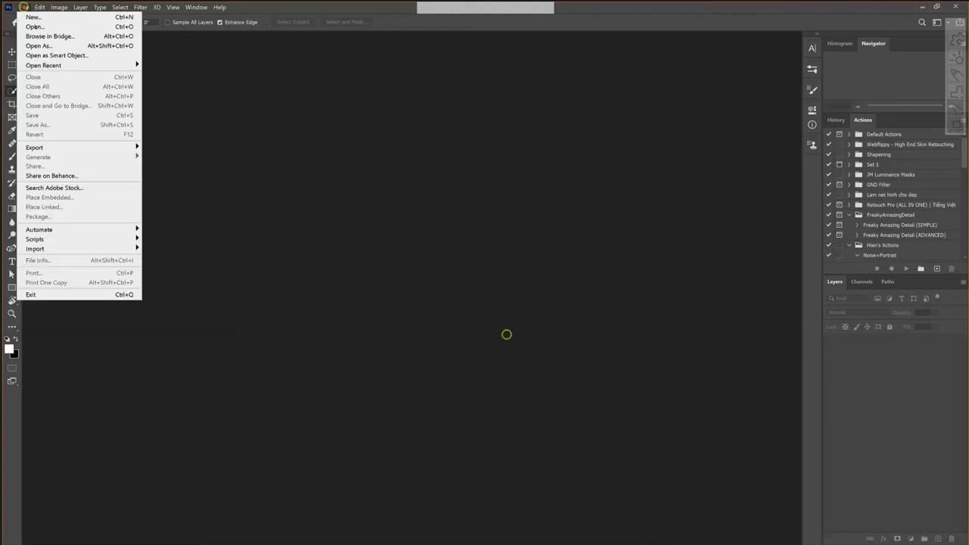
left_click(37, 36)
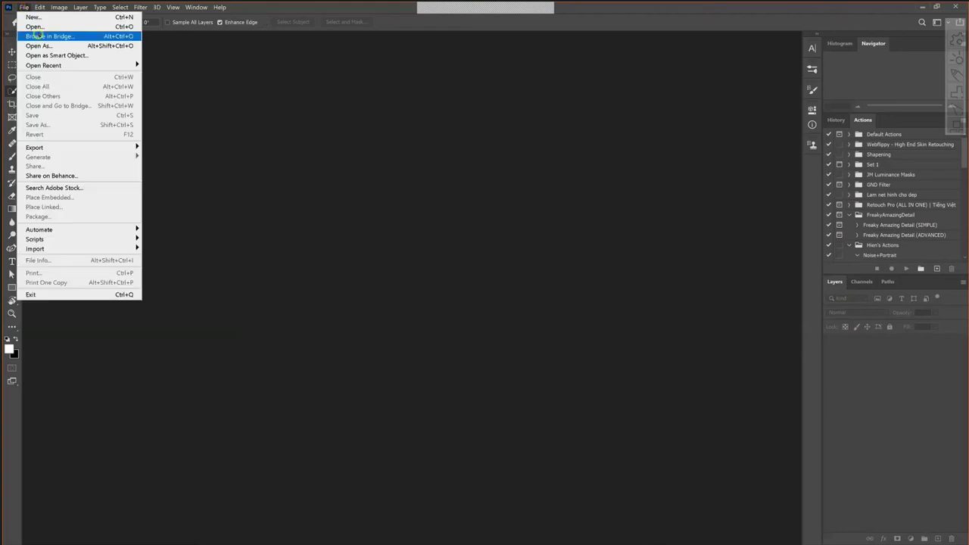
left_click(43, 65)
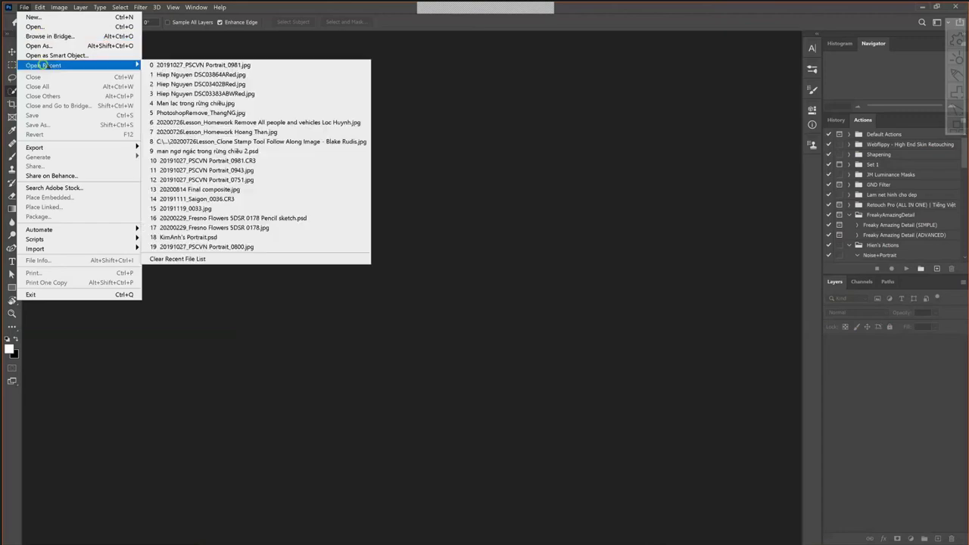
left_click(176, 65)
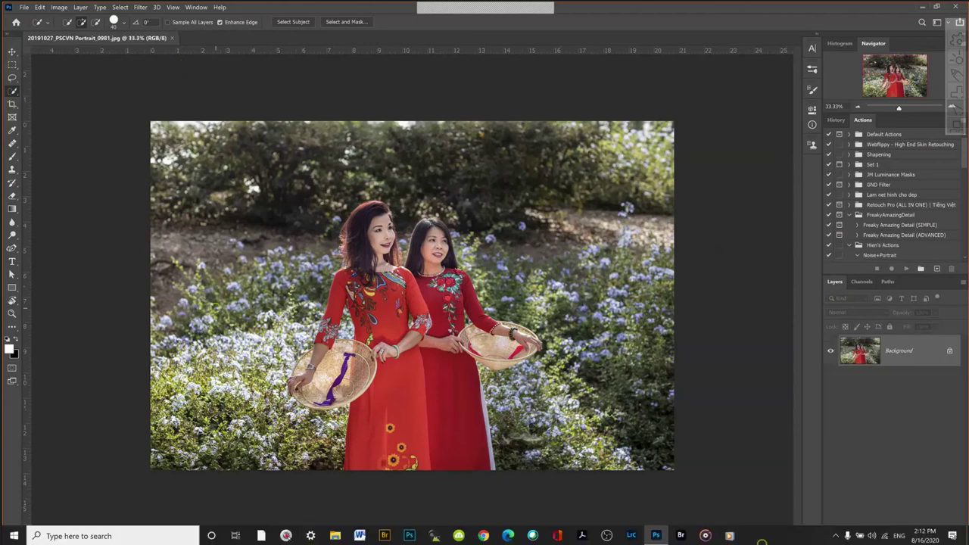
- Minimize Photoshop to reveal the desktop wallpaper
right_click(766, 536)
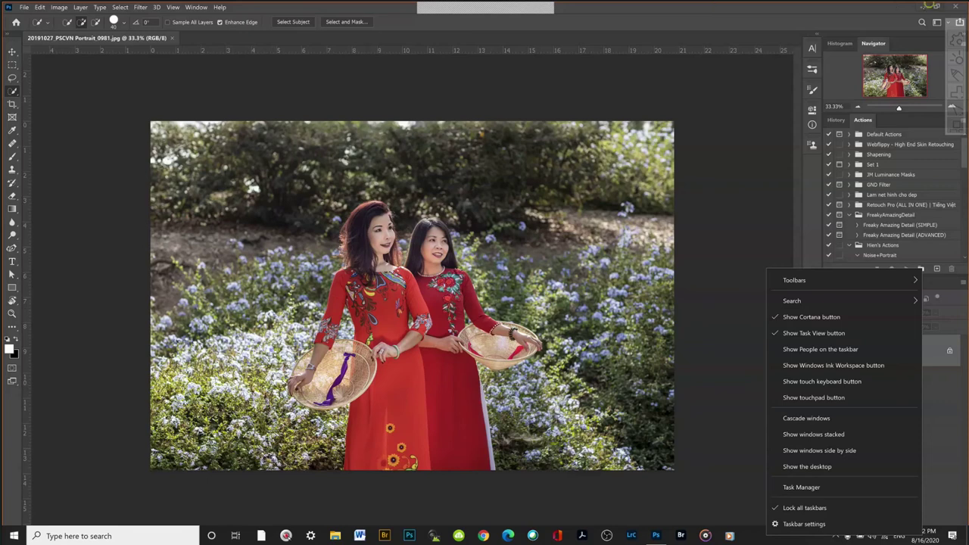
left_click(922, 6)
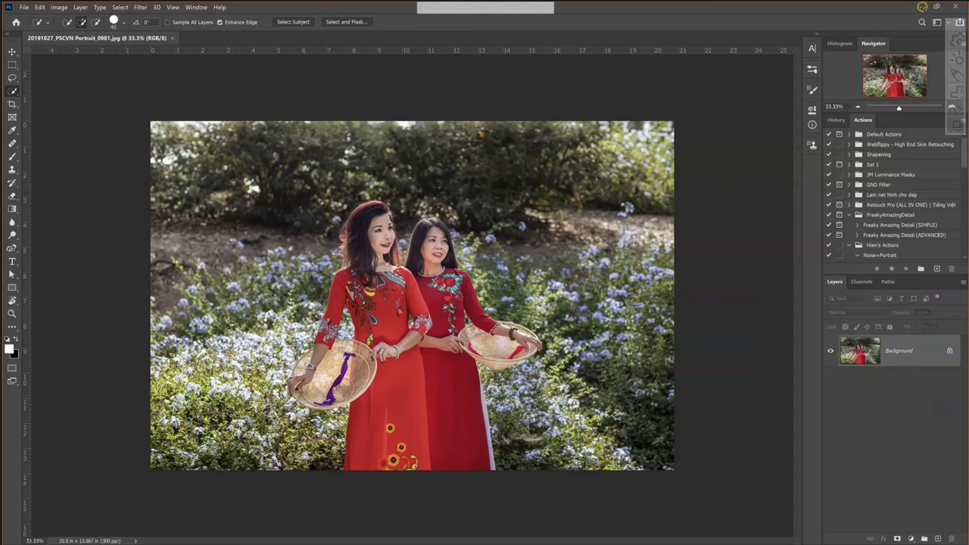
left_click(922, 6)
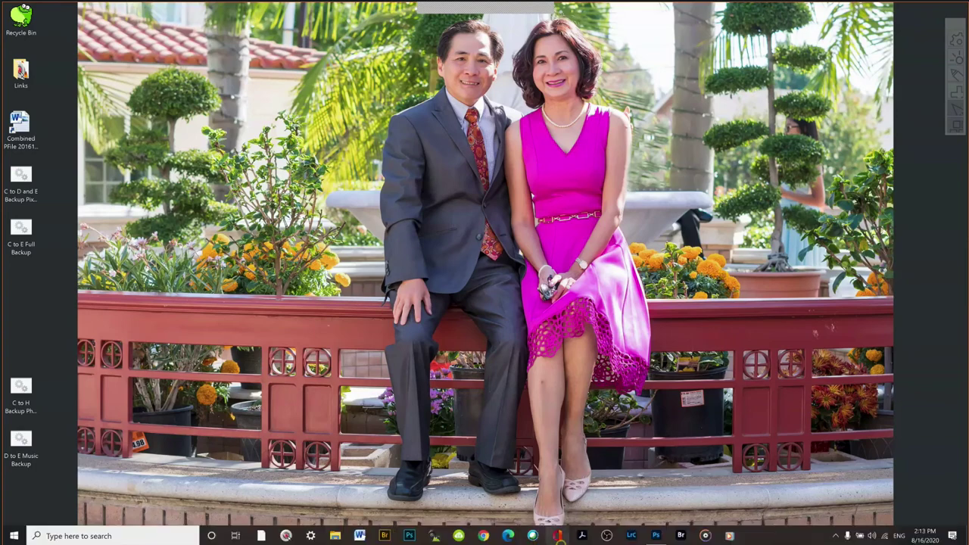
mouse_move(655, 536)
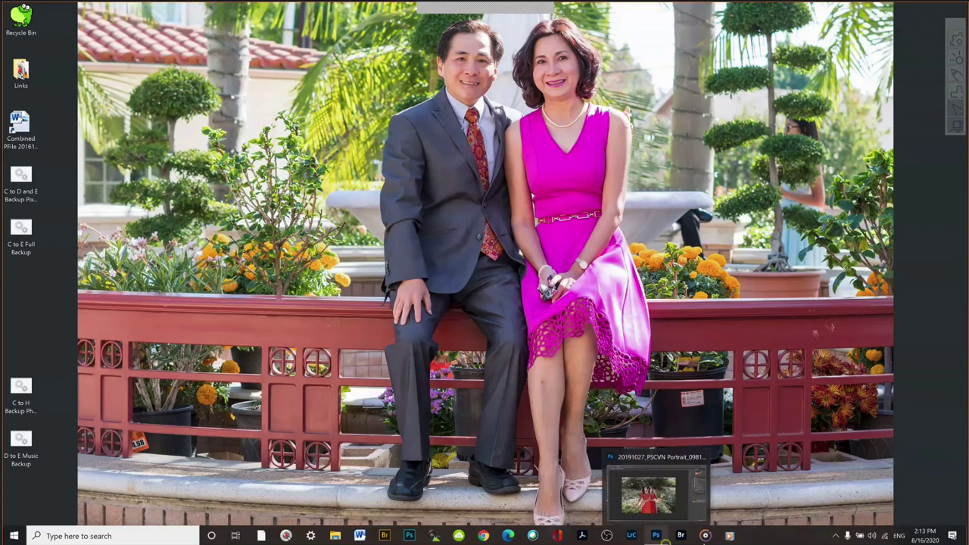
left_click(729, 536)
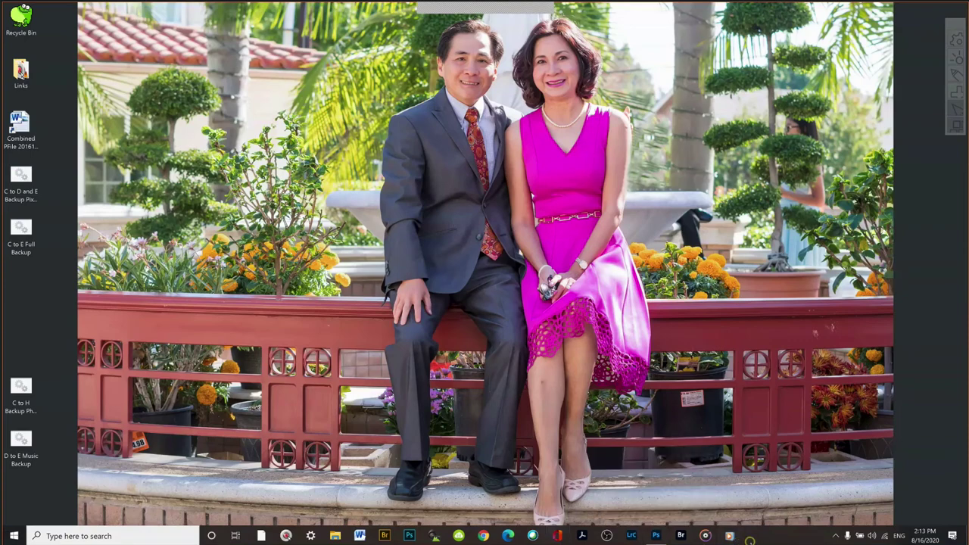
- Check the running processes in Task Manager, then close it
right_click(754, 537)
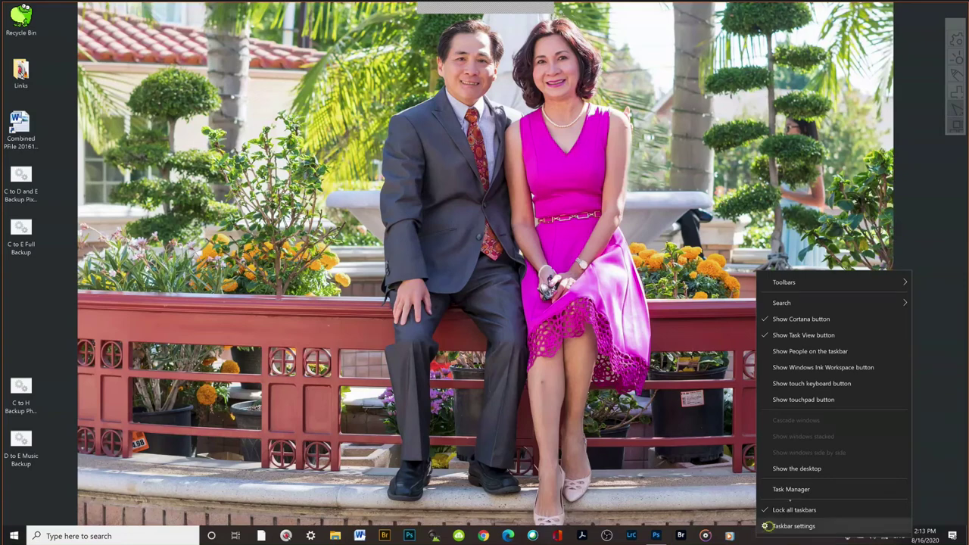
left_click(792, 489)
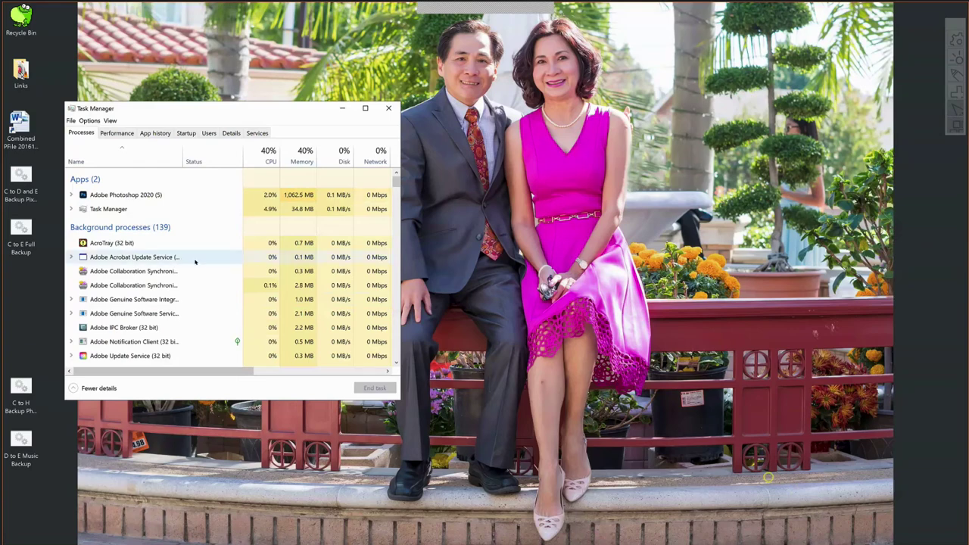
scroll(194, 262, "down", 1)
scroll(195, 261, "down", 3)
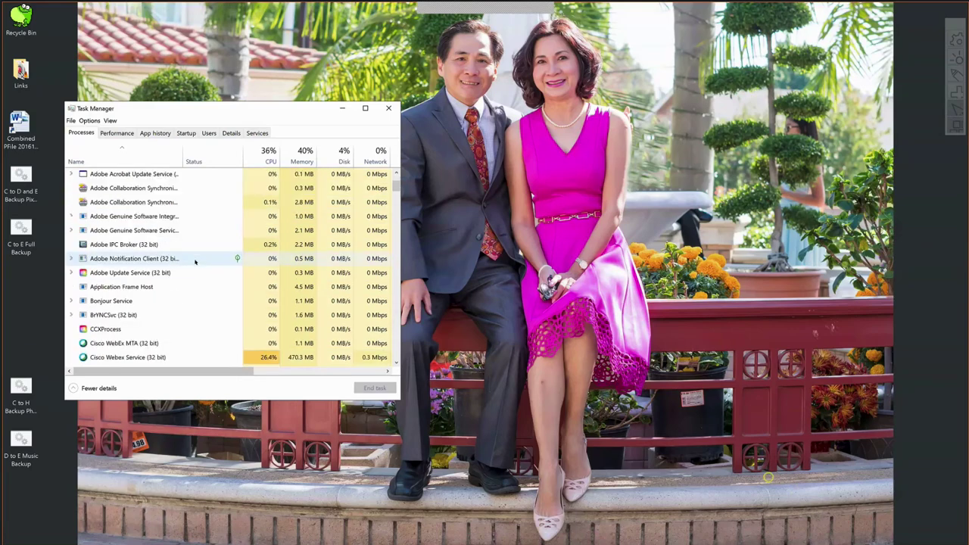
scroll(194, 261, "up", 2)
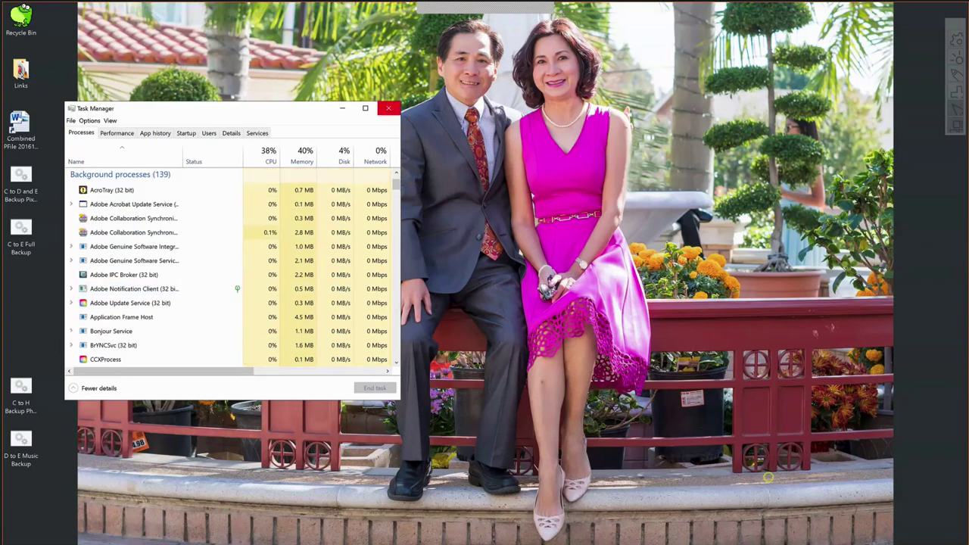
left_click(388, 108)
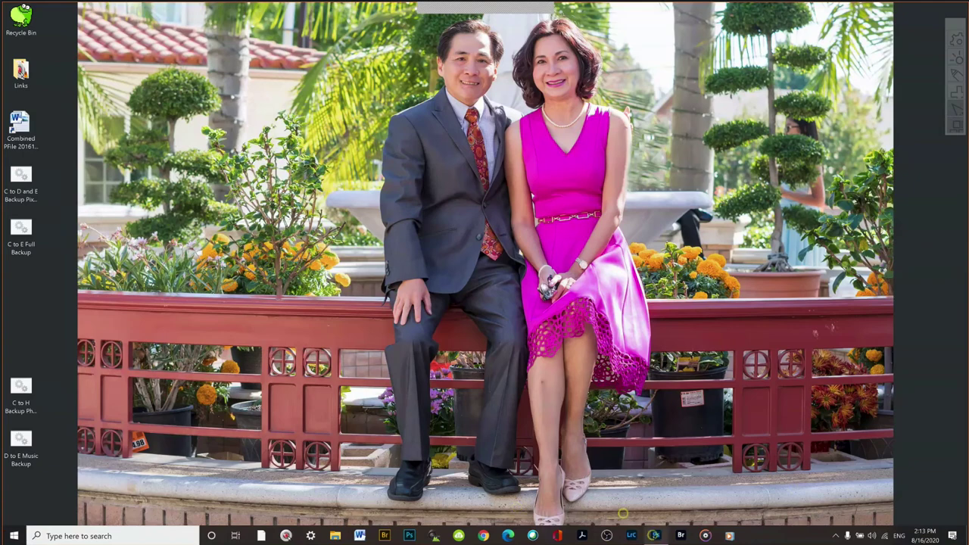
- Restore Photoshop and use Select Subject to outline both women and their hats
left_click(654, 535)
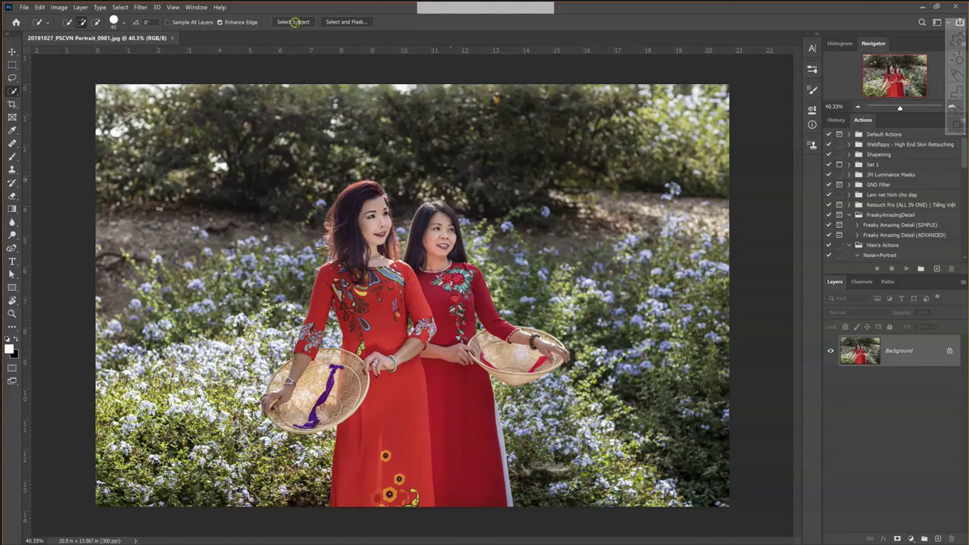
left_click(294, 22)
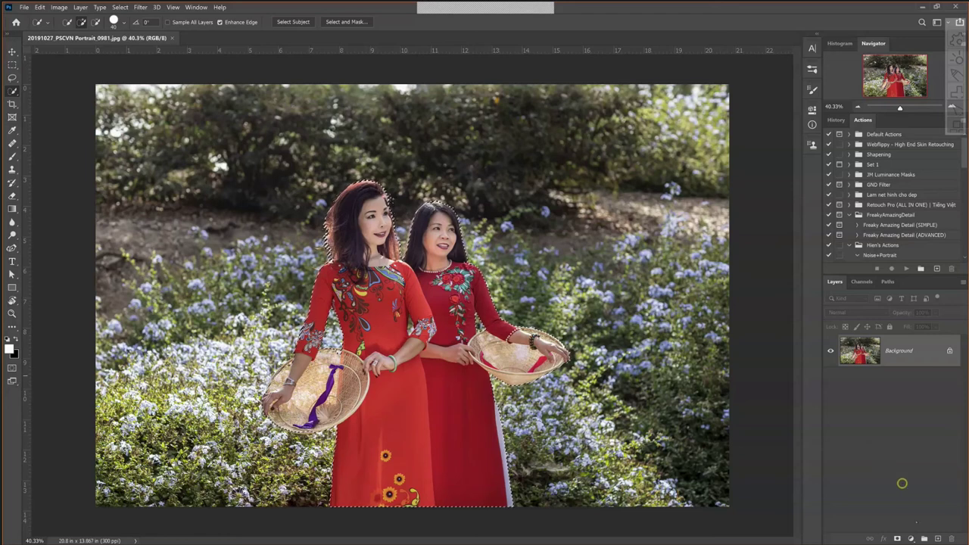
left_click(909, 539)
left_click(915, 373)
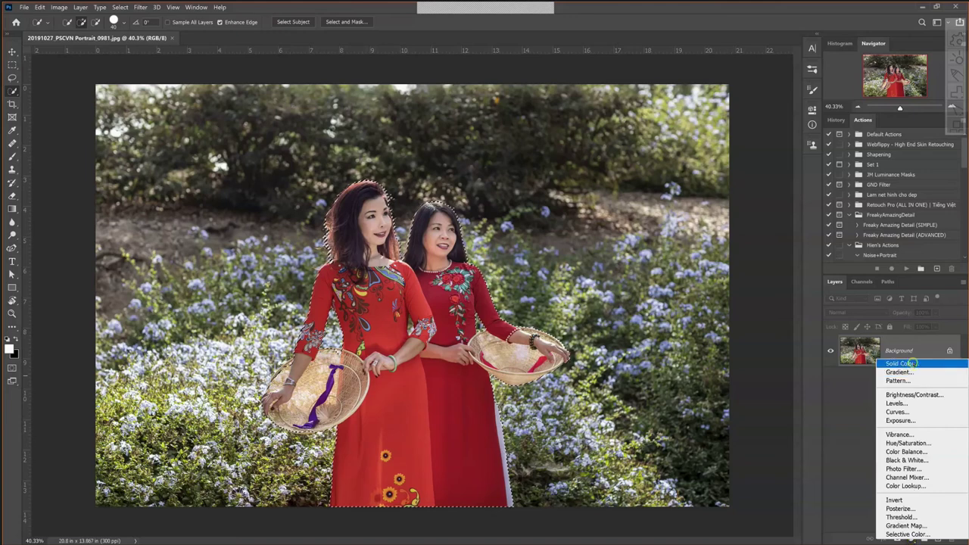
- Add a Solid Color fill layer in near-black hex 020202, masked to the women's selection
left_click(913, 363)
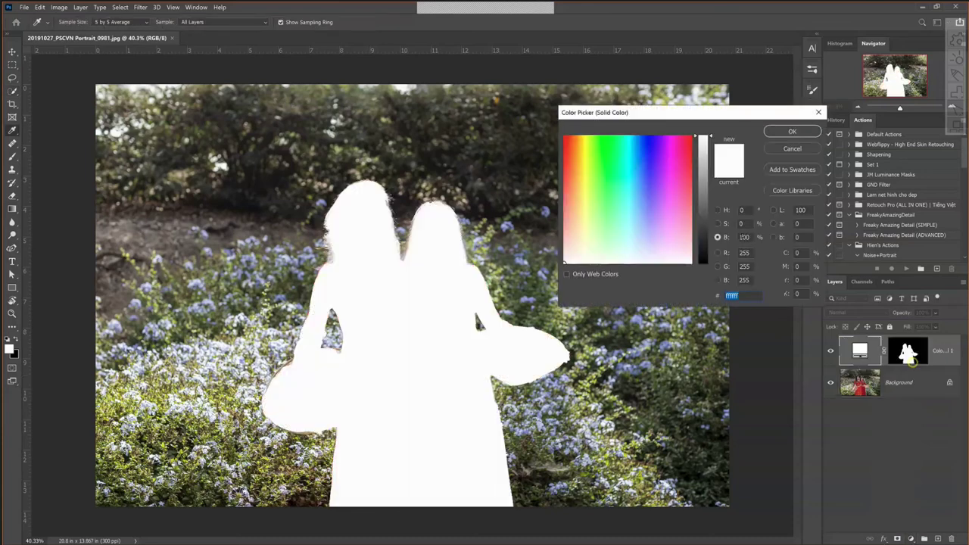
left_click_drag(695, 134, 696, 262)
left_click(747, 298)
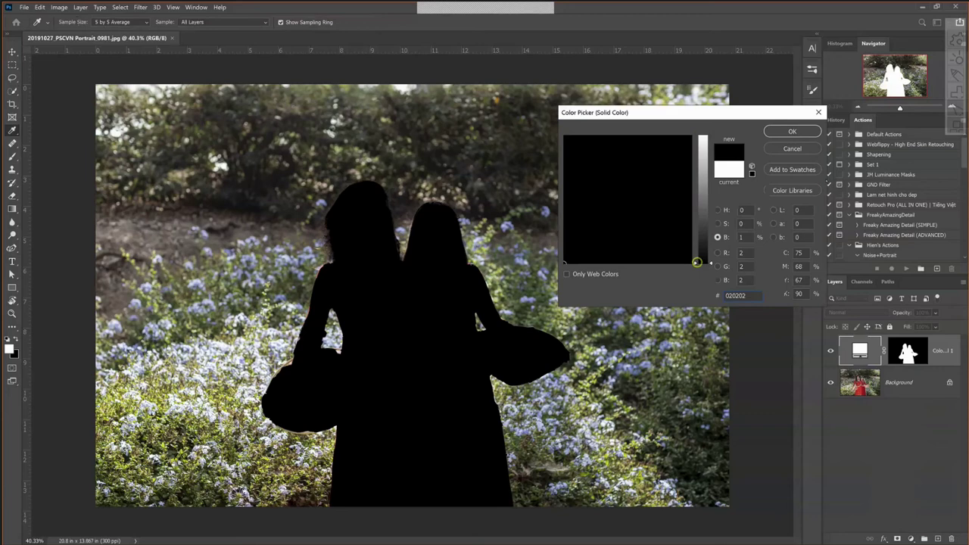
key("Return")
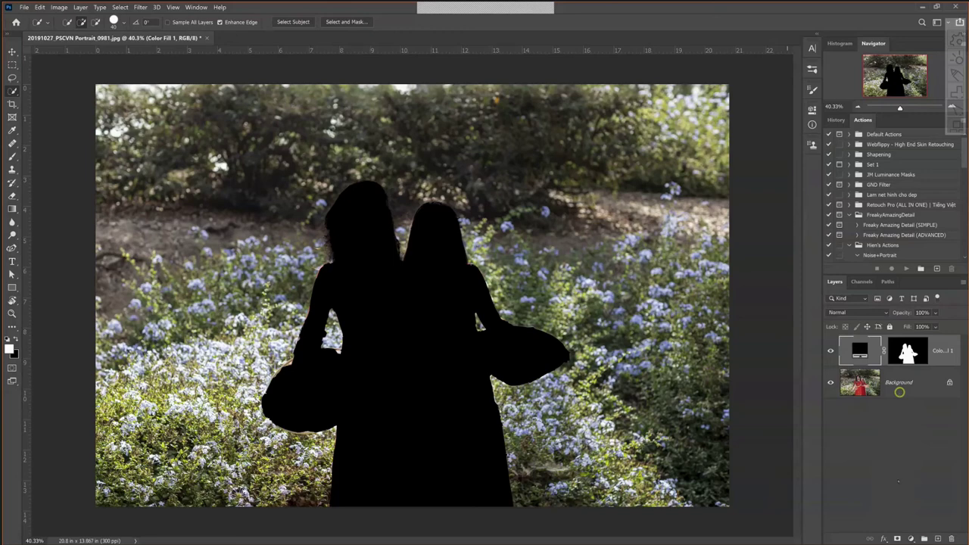
left_click(909, 539)
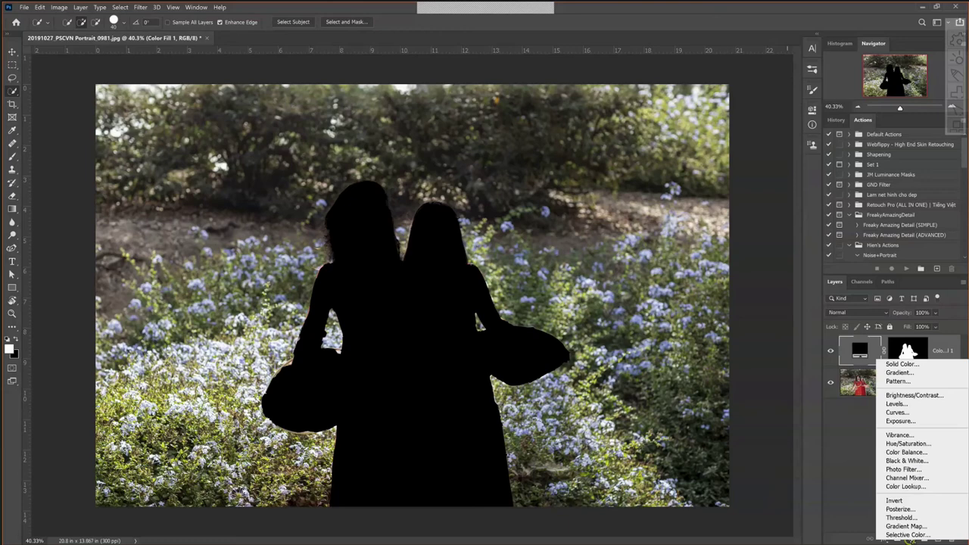
- Add a Gradient Fill layer using the Basics black-to-white gradient preset
left_click(906, 373)
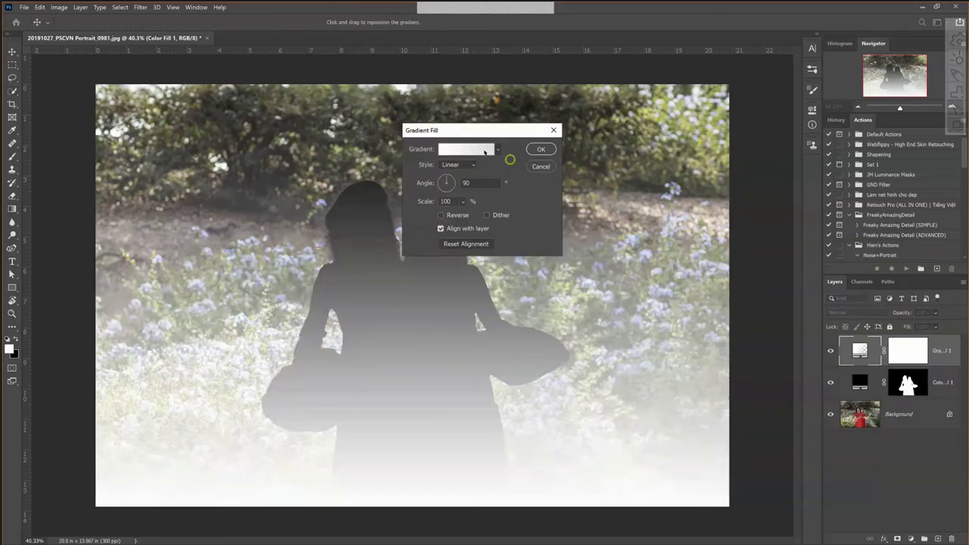
left_click(498, 149)
left_click(475, 163)
left_click(496, 150)
left_click(444, 168)
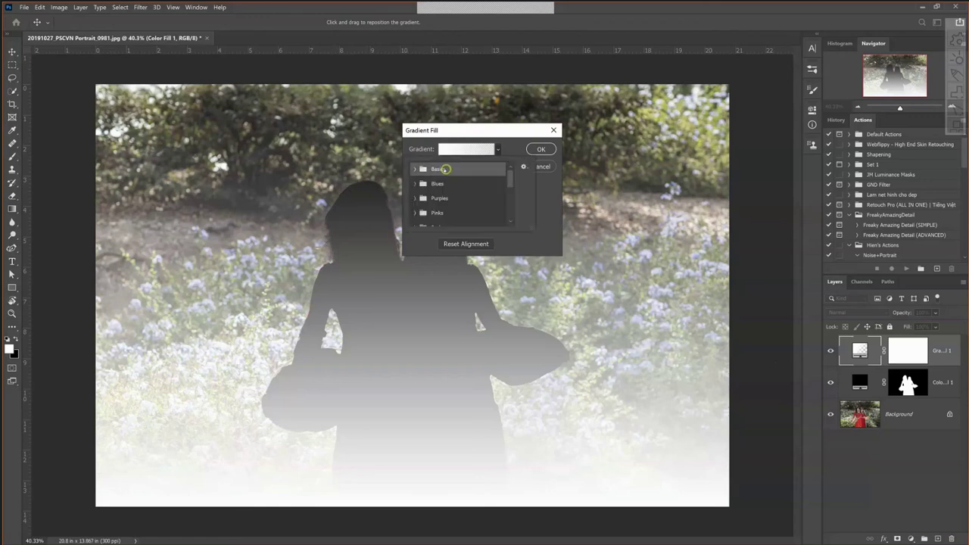
left_click(491, 184)
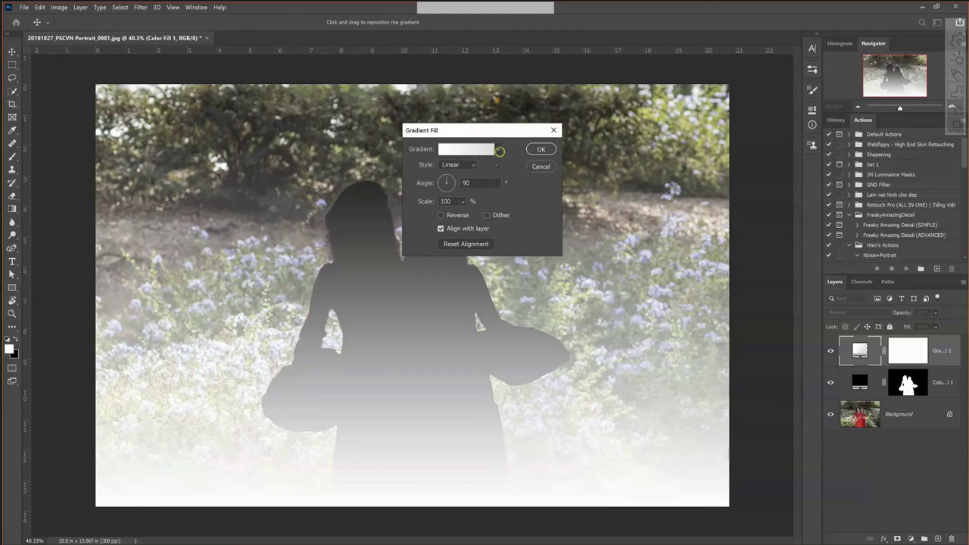
left_click(498, 150)
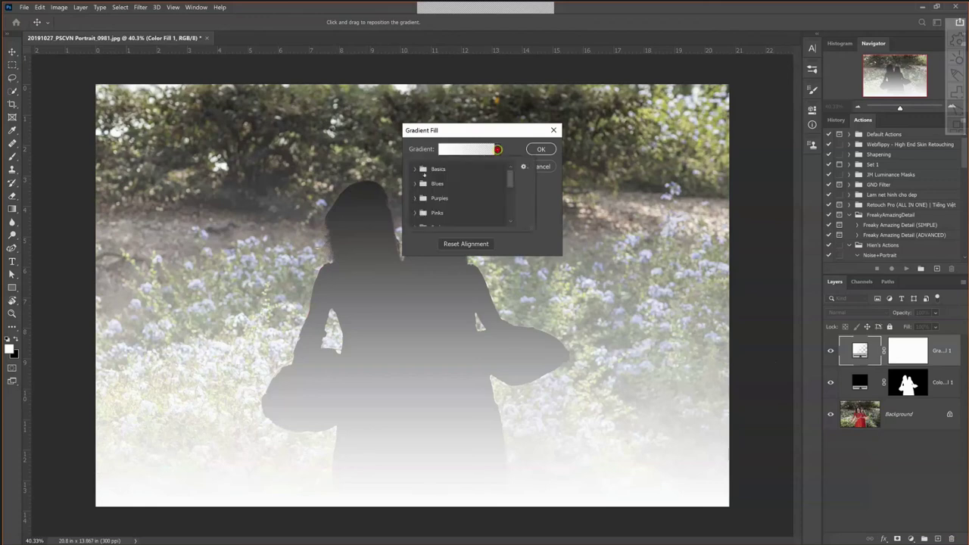
left_click(415, 169)
left_click(460, 184)
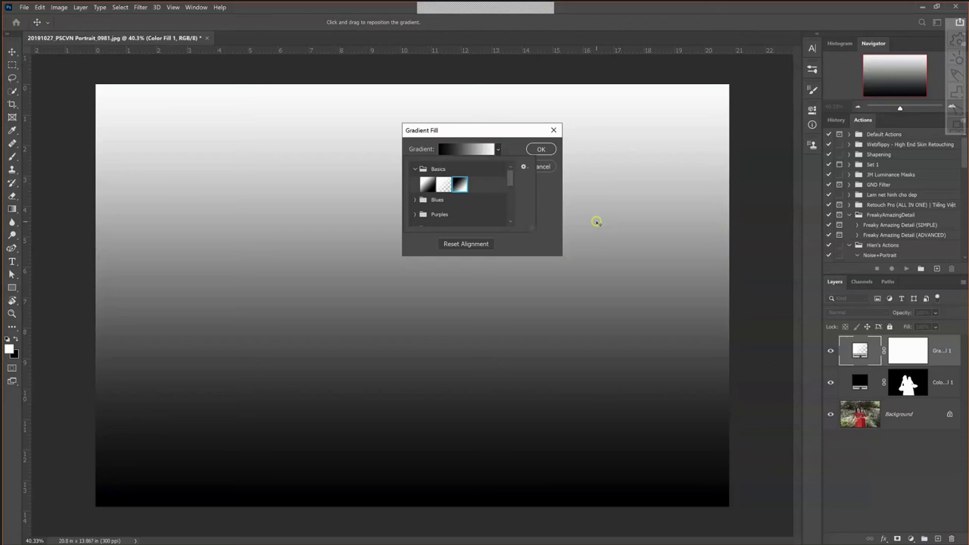
- Adjust the gradient fill settings and apply the white-to-black vertical gradient across the canvas
left_click_drag(249, 414, 100, 408)
left_click(786, 421)
left_click(550, 460)
left_click(558, 363)
left_click(550, 151)
key("w")
left_click(629, 208)
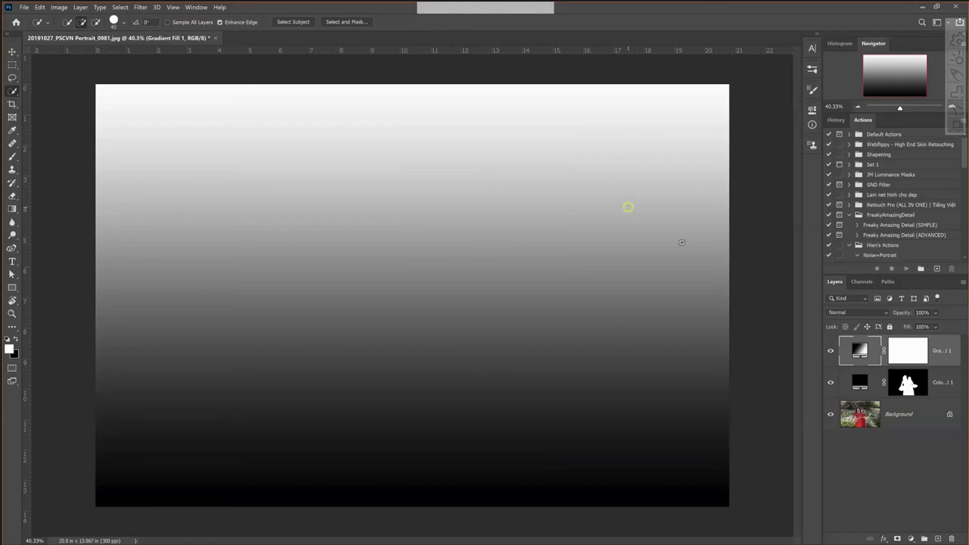
- Move Gradient Fill 1 below Color Fill 1 in the Layers panel
left_click(837, 520)
left_click(966, 392)
left_click(944, 359)
left_click_drag(943, 358, 944, 392)
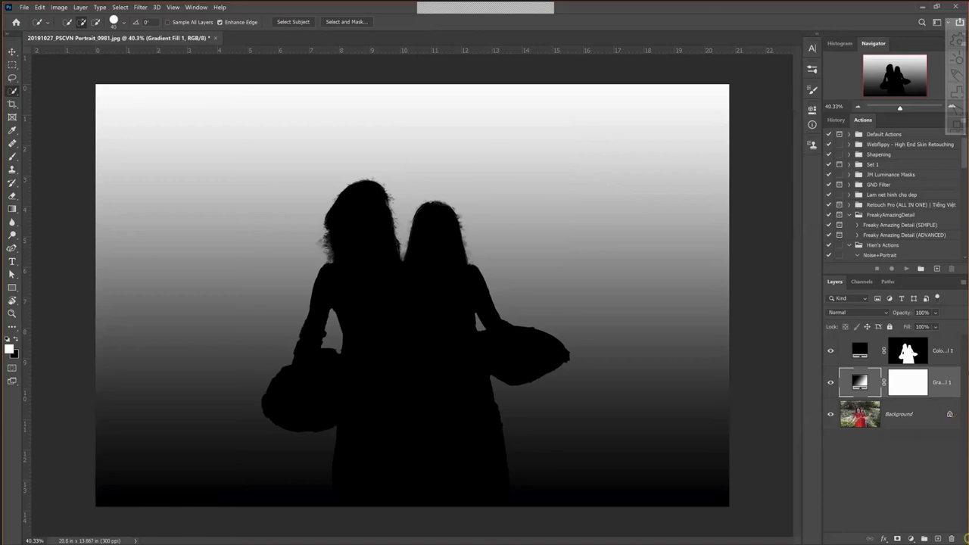
- Select both Color Fill 1 and Gradient Fill 1 layers together
key("ctrl")
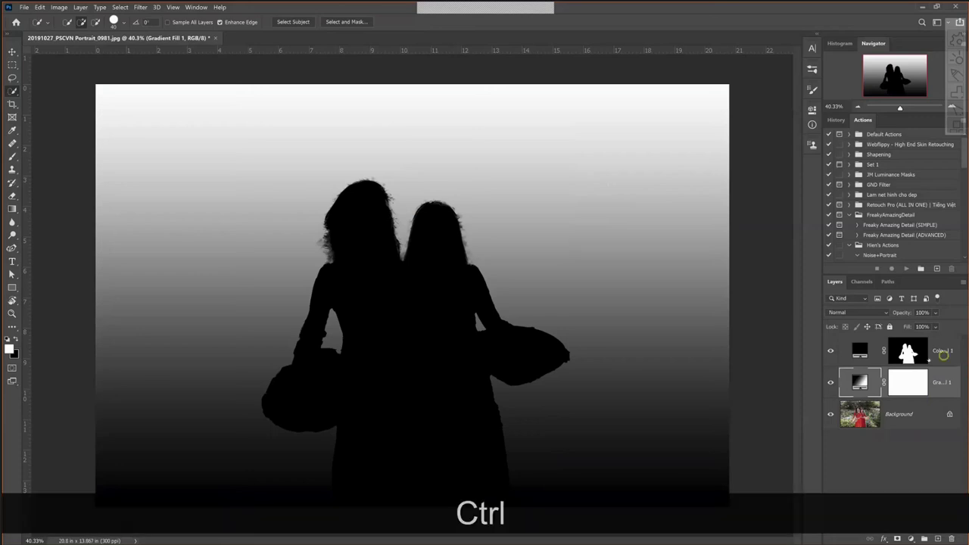
left_click(943, 355, "ctrl")
left_click(949, 379, "ctrl")
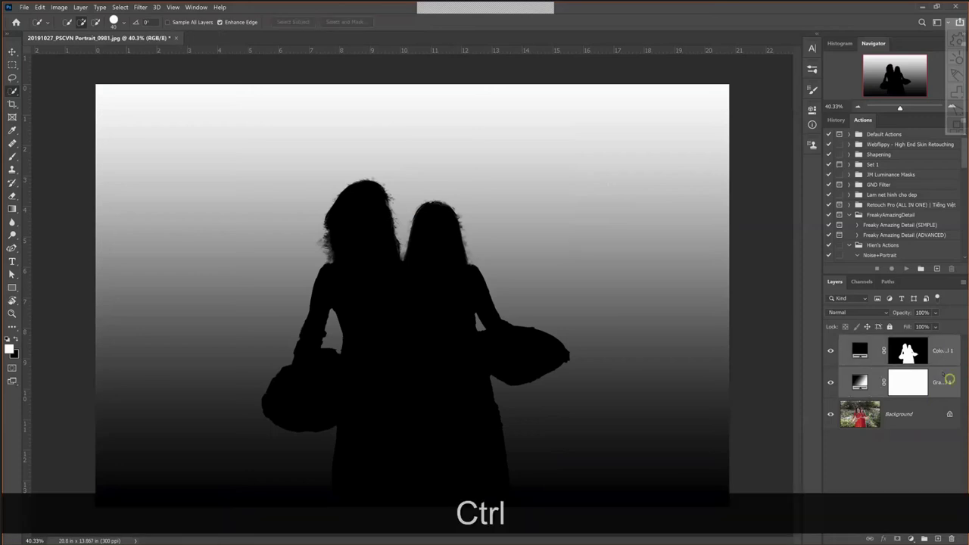
- Group the two fill layers into a group named 'Depth Map'
right_click(937, 369)
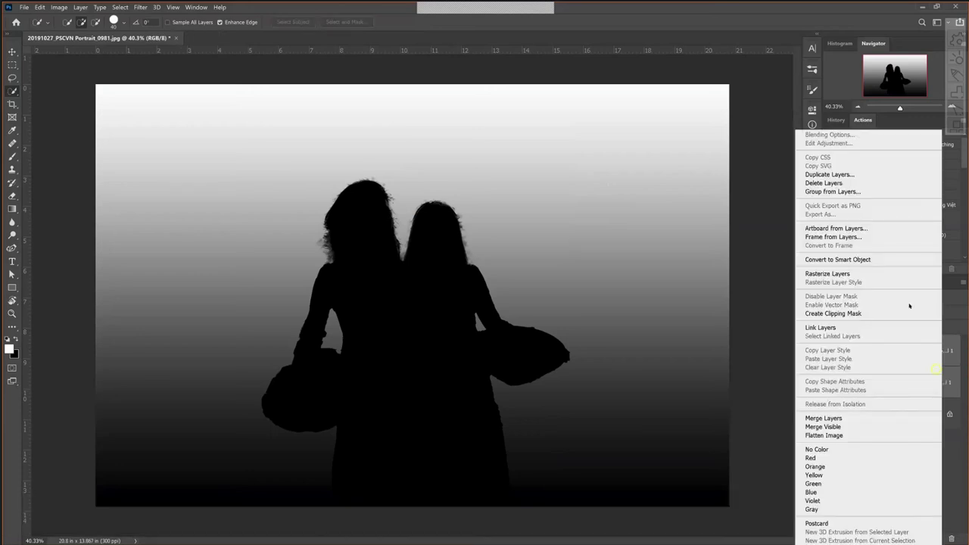
left_click(851, 191)
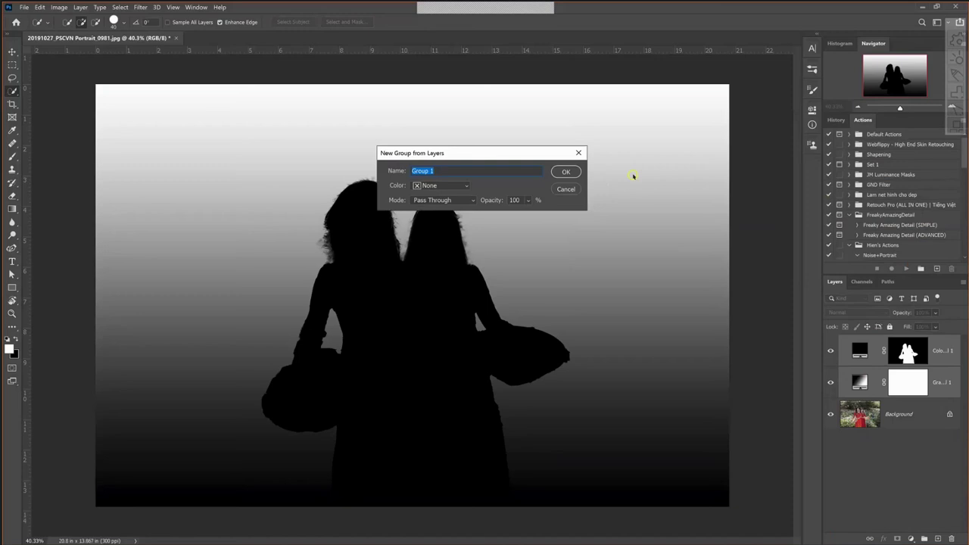
type("Depth")
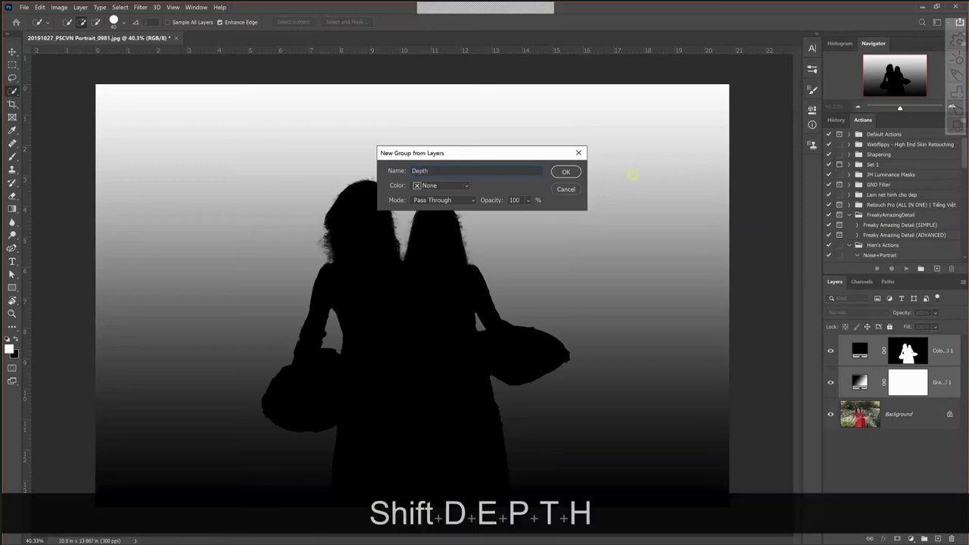
type(" Map")
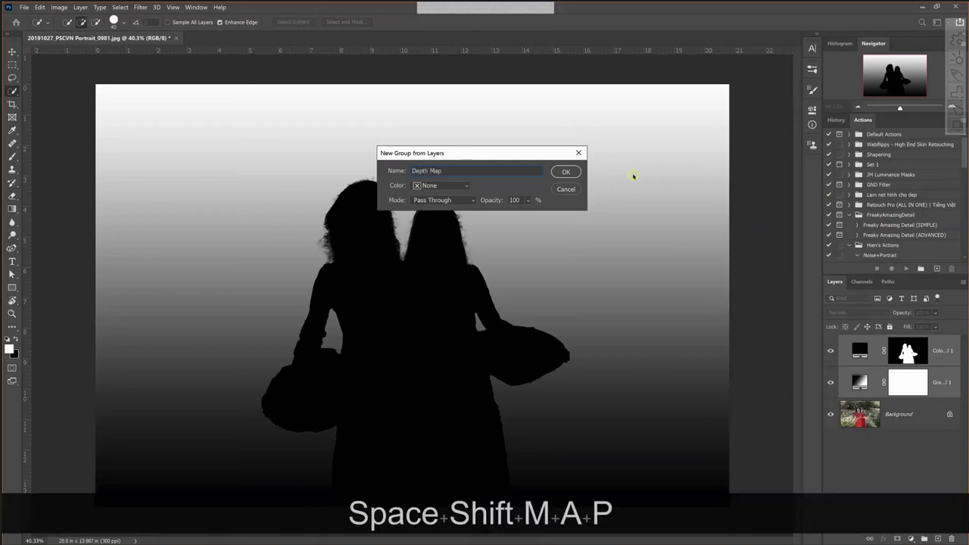
key("Return")
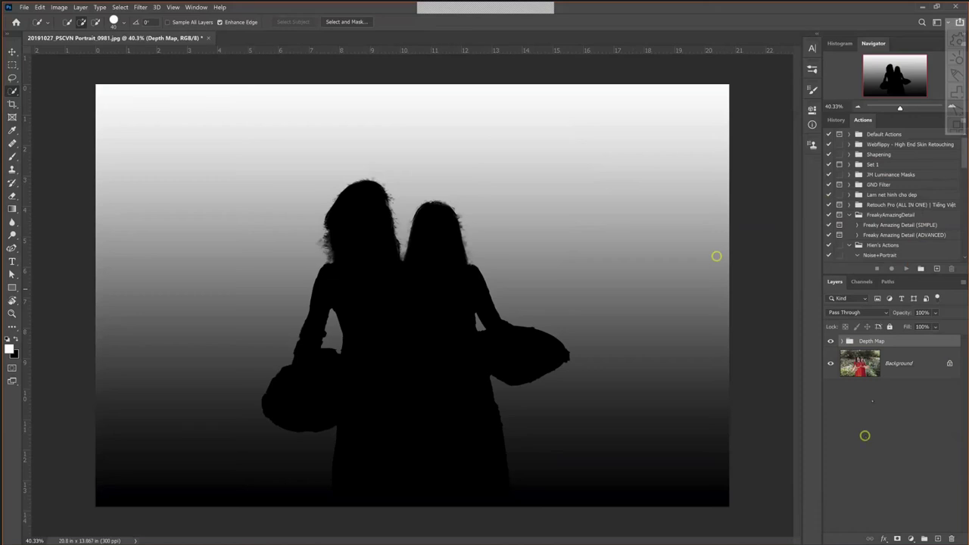
- Switch the panel to show the image's colour channels
left_click(862, 281)
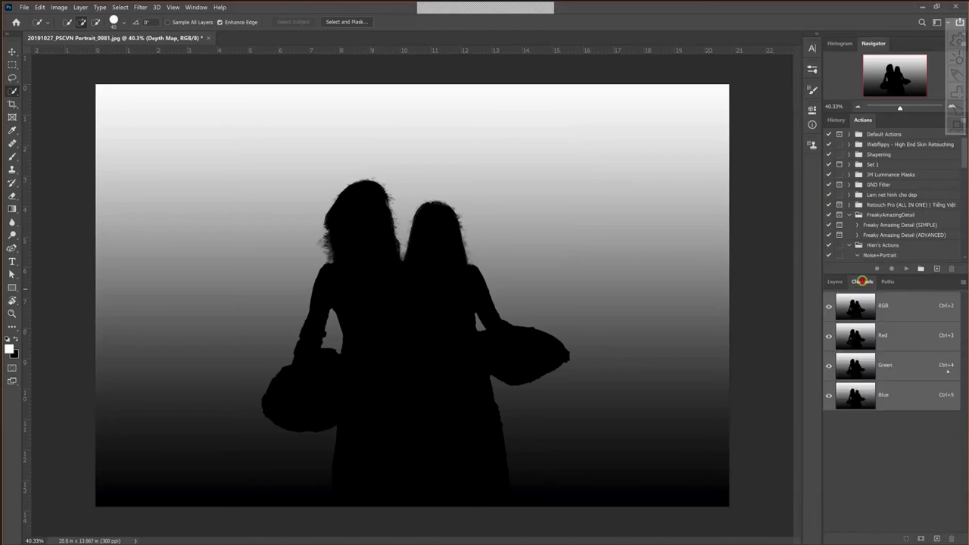
left_click(834, 281)
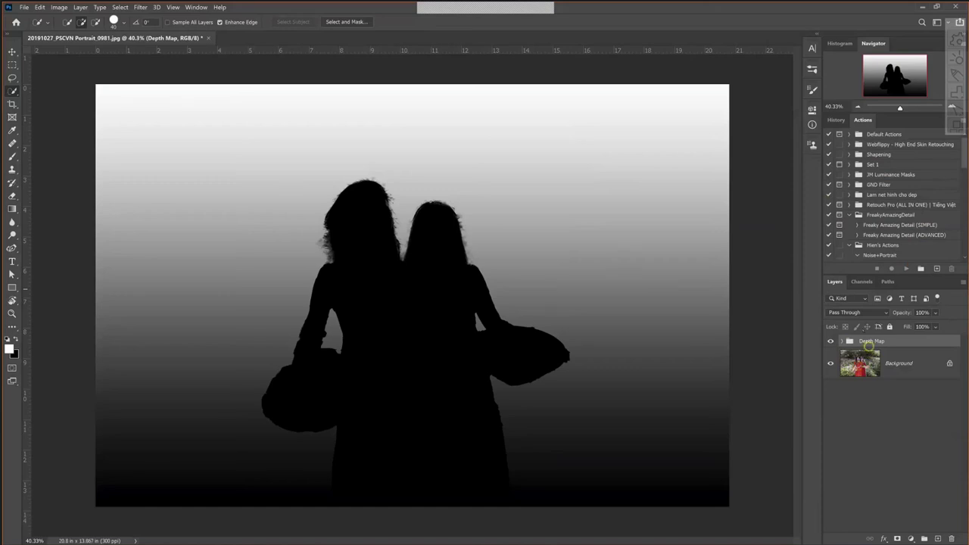
left_click(863, 281)
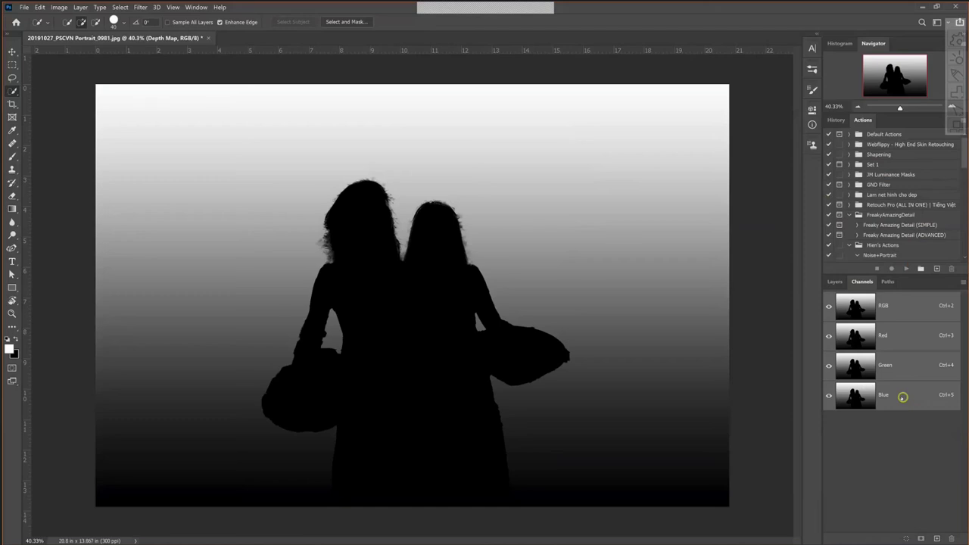
- Duplicate the Blue channel as an alpha channel named 'DoF Map', then reselect RGB
left_click_drag(902, 396, 919, 454)
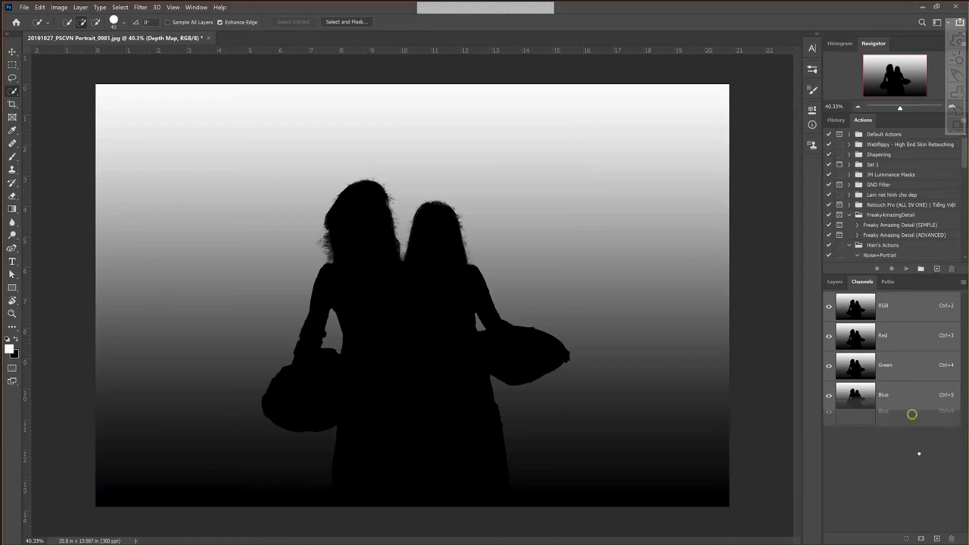
mouse_move(911, 414)
left_mouse_down()
mouse_move(924, 523)
mouse_move(936, 539)
left_mouse_up()
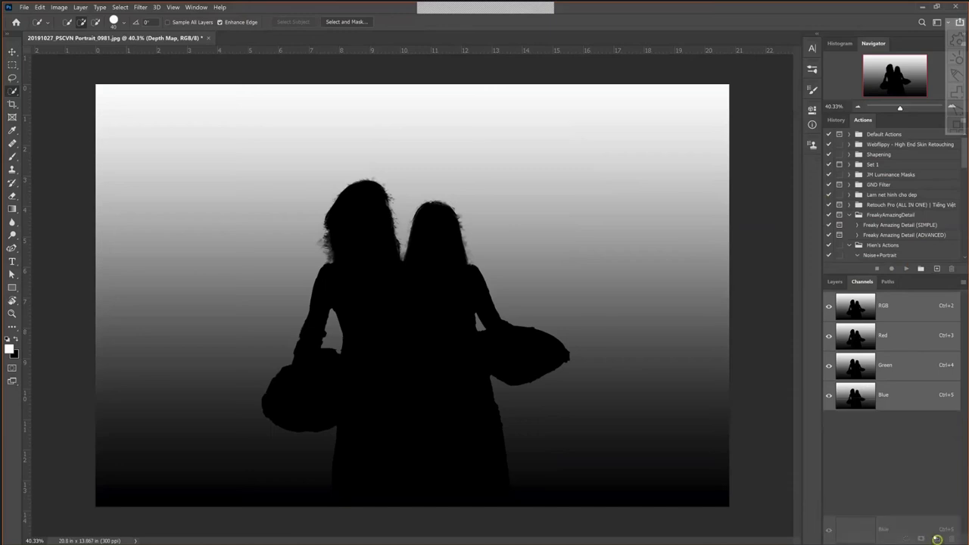
left_click_drag(936, 539, 937, 538)
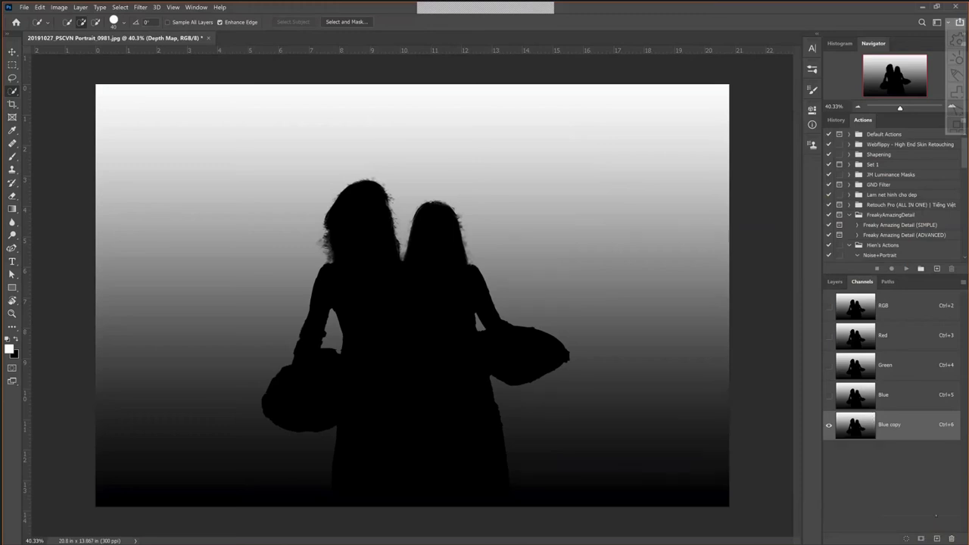
double_click(888, 424)
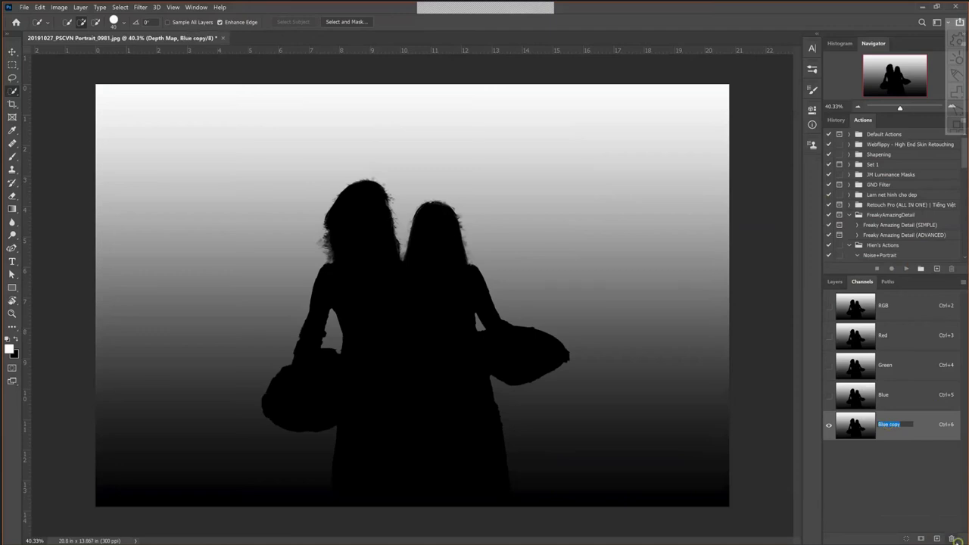
type("D")
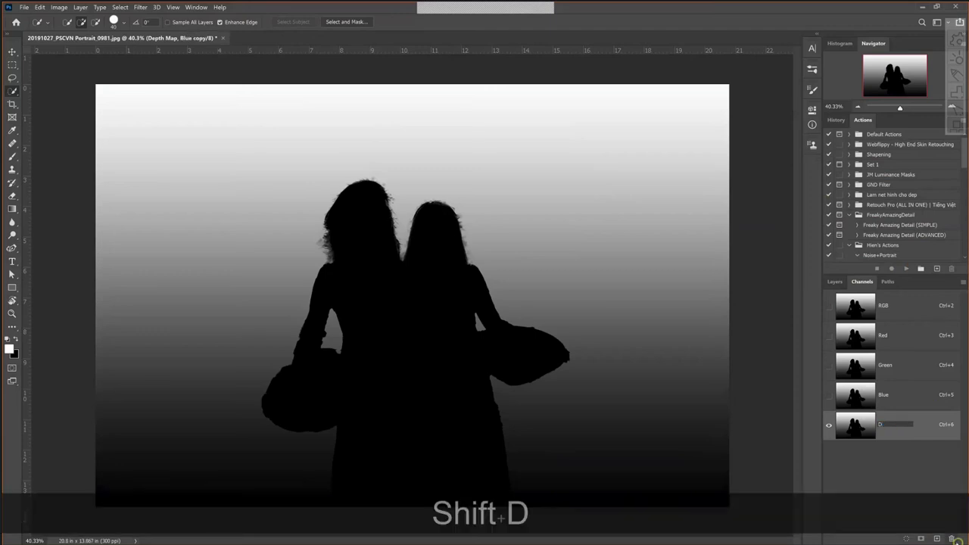
type("oF Map")
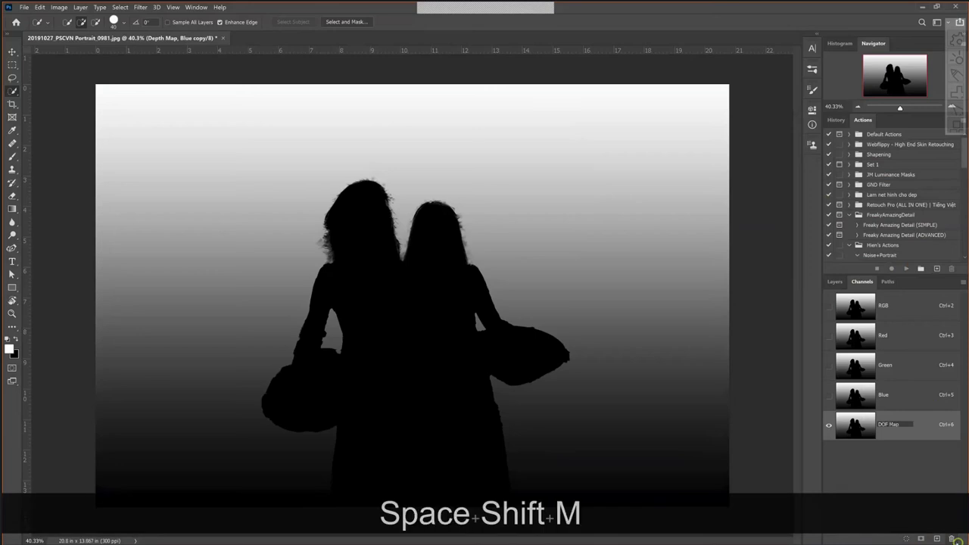
key("Return")
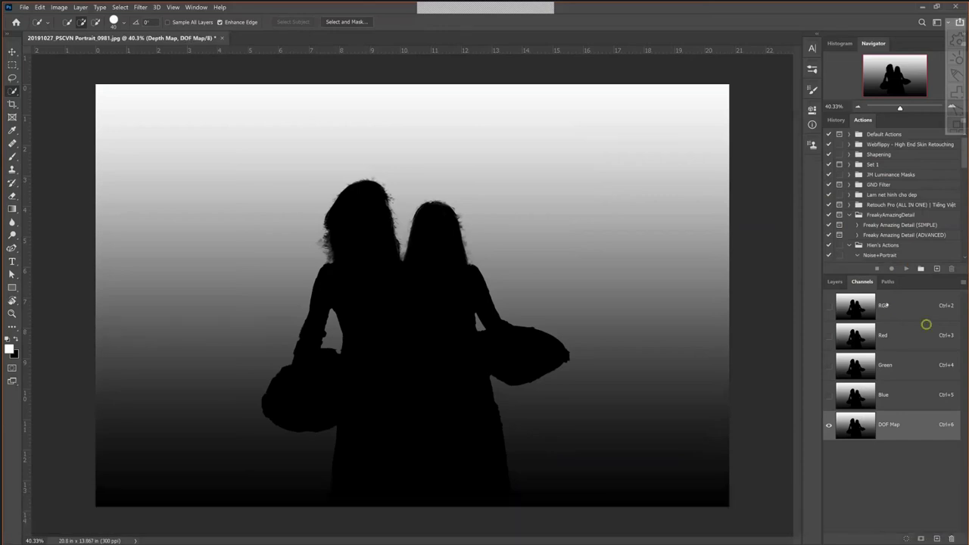
left_click(899, 310)
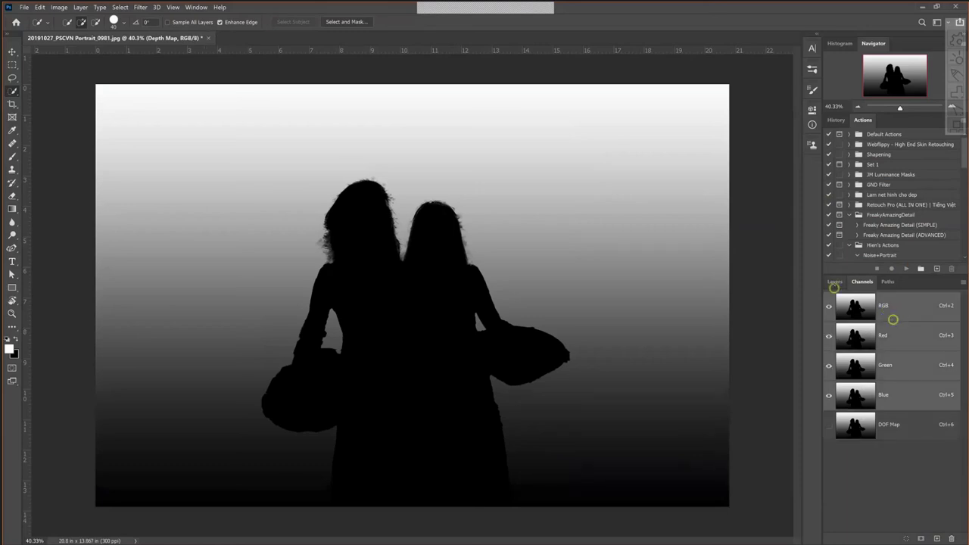
- Hide the Depth Map group and duplicate the Background layer with Ctrl+J
left_click(833, 282)
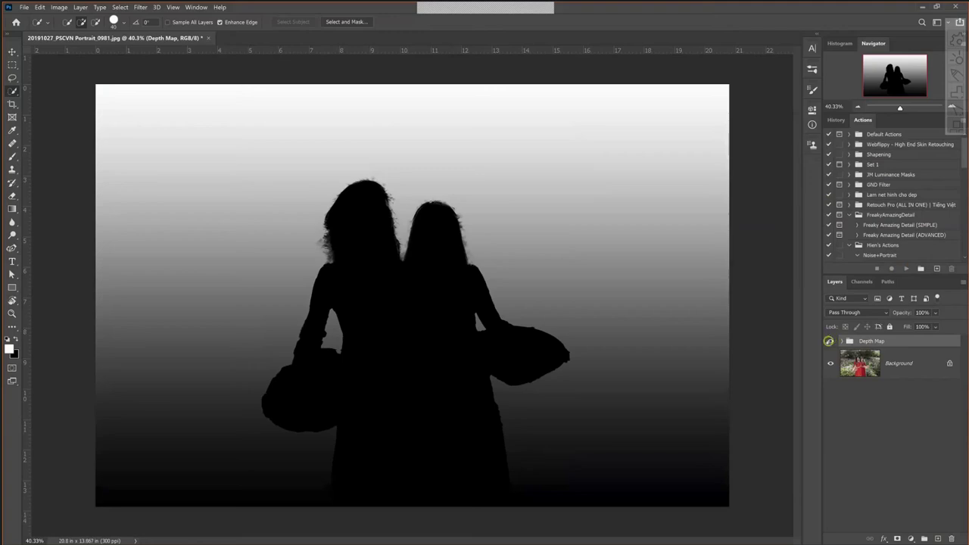
left_click(829, 340)
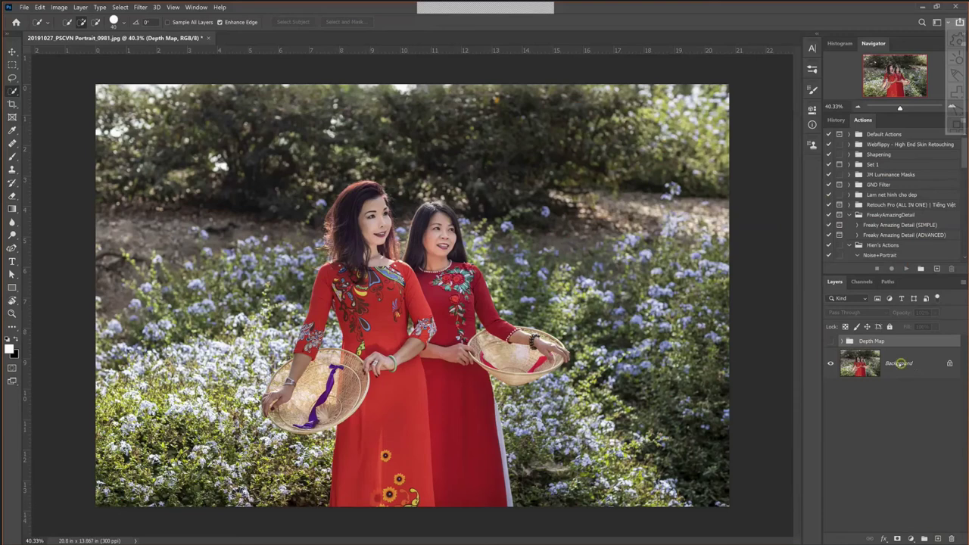
left_click(914, 367)
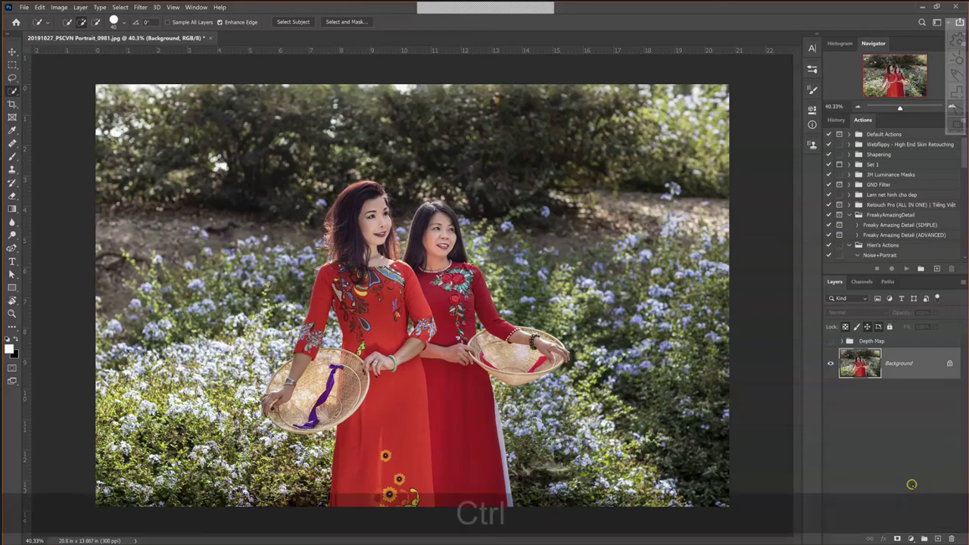
key("ctrl+j")
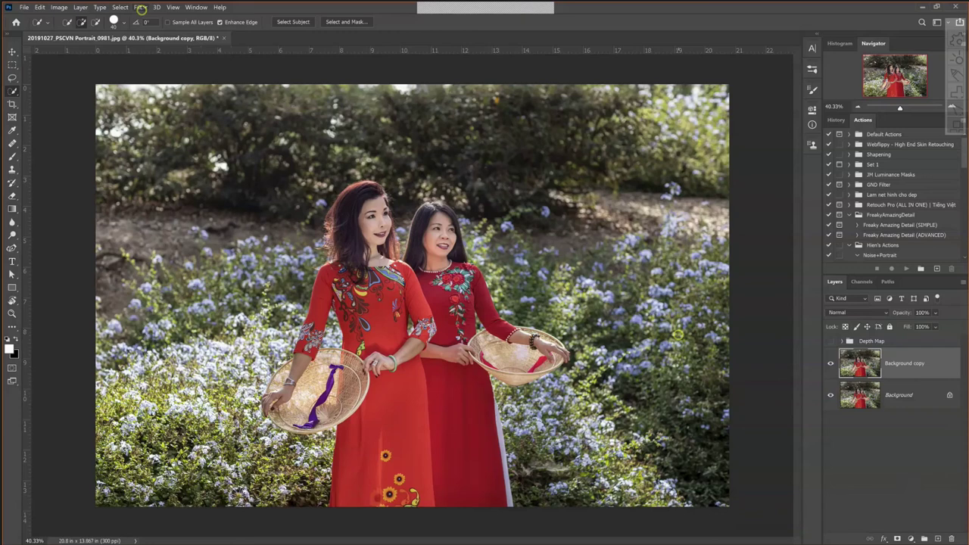
- Open the Filter > Blur > Lens Blur dialog on the Background copy layer
left_click(141, 8)
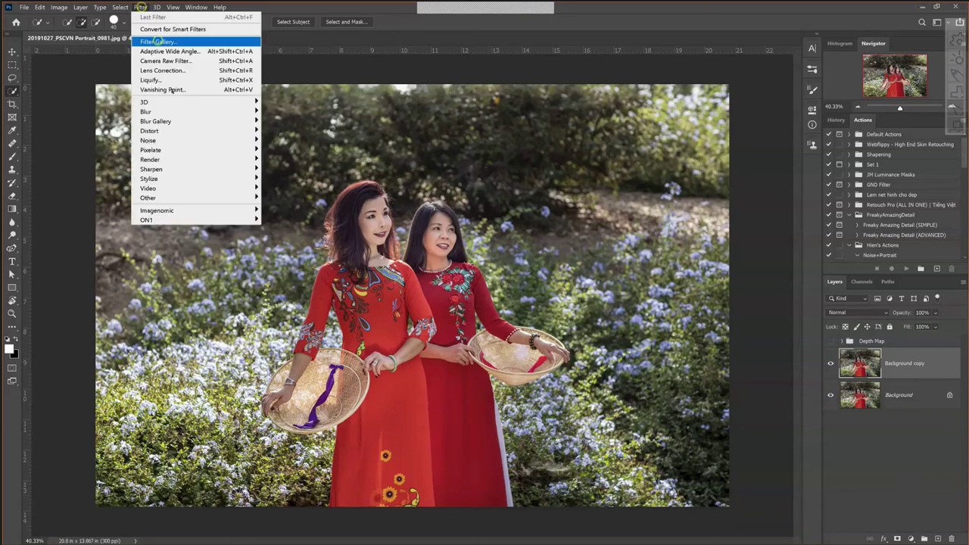
mouse_move(174, 111)
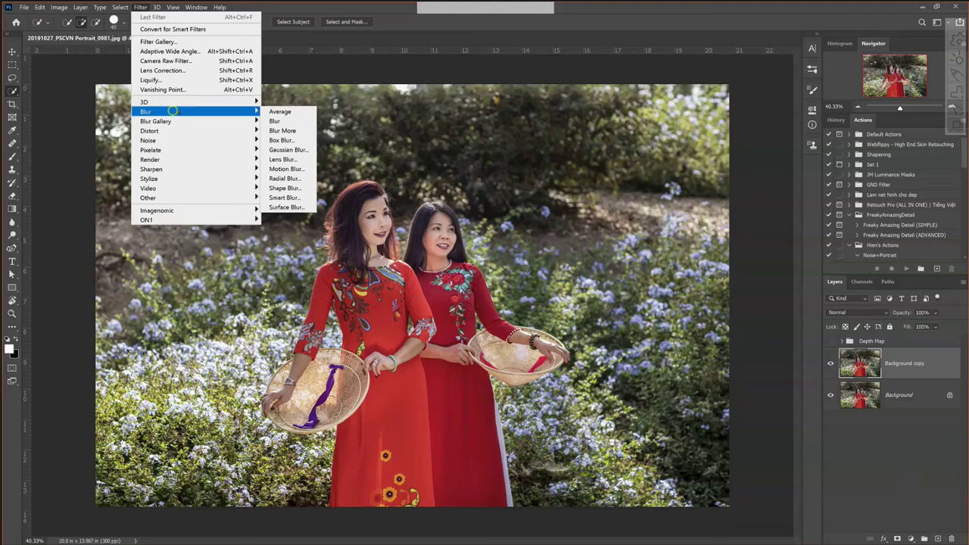
left_click(274, 159)
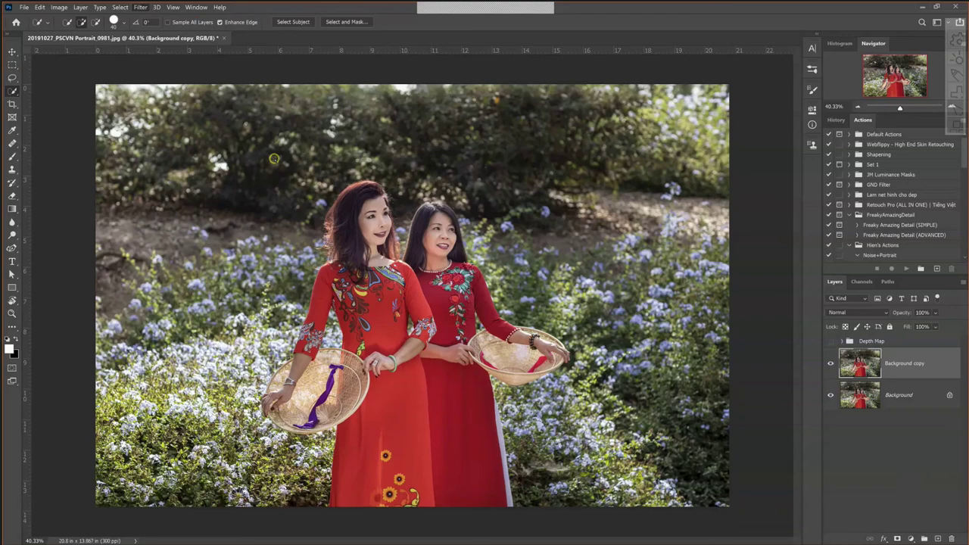
key("ctrl+alt+f")
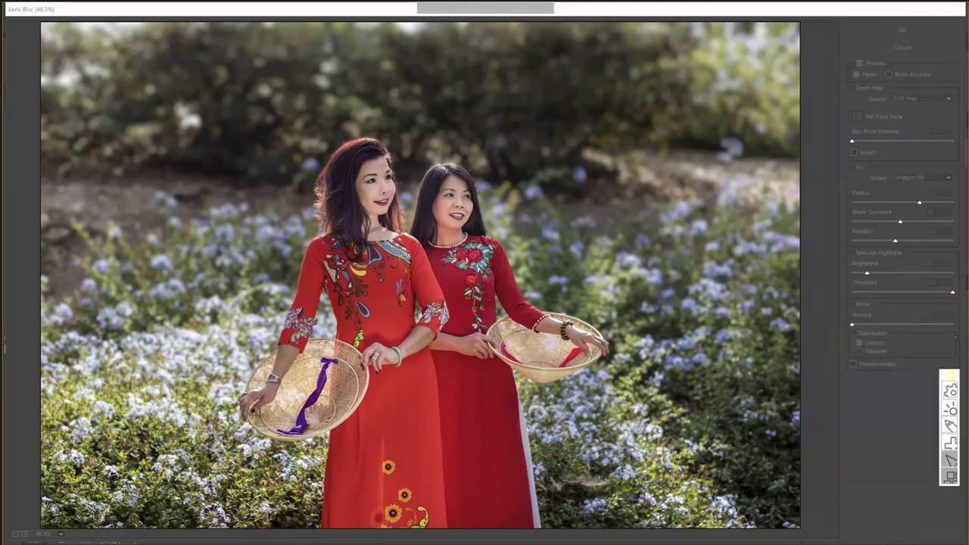
left_click(952, 296)
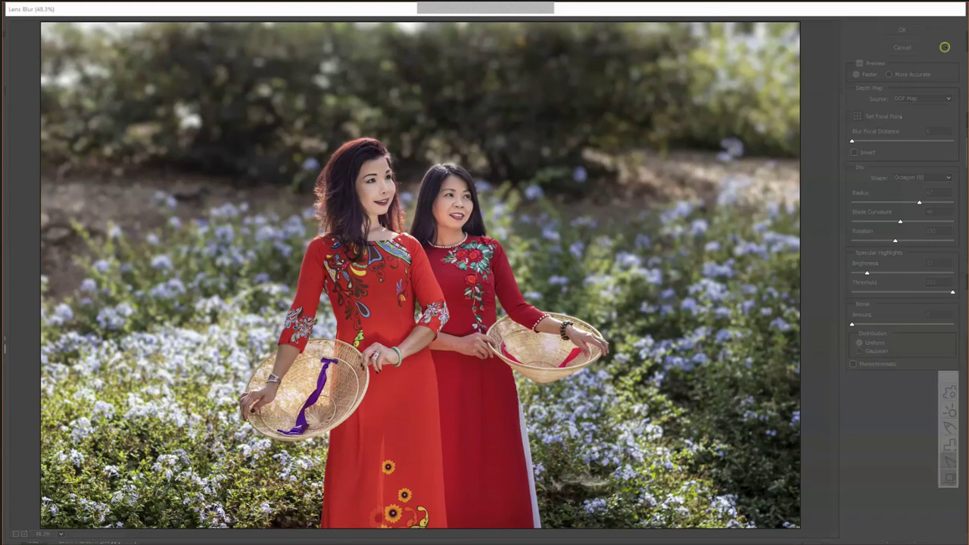
left_click(945, 47)
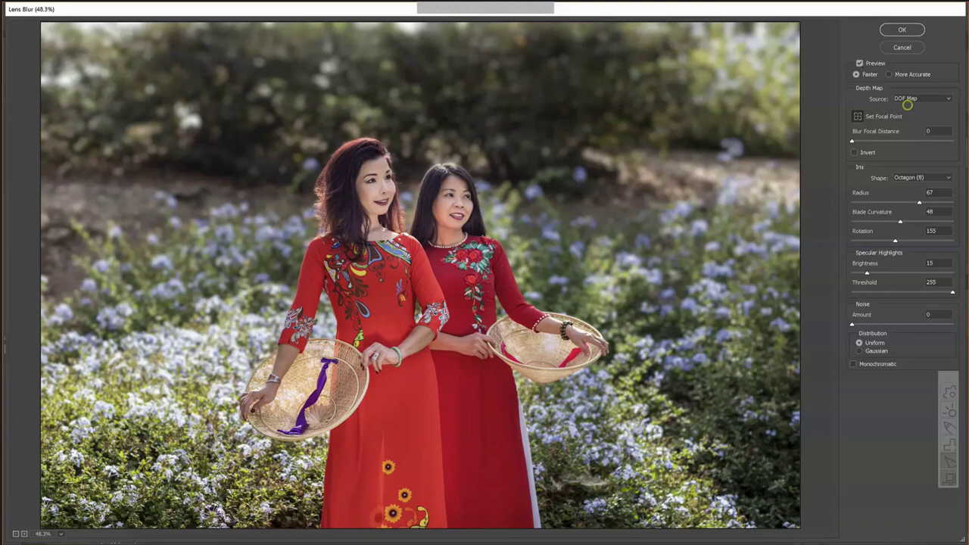
left_click(858, 62)
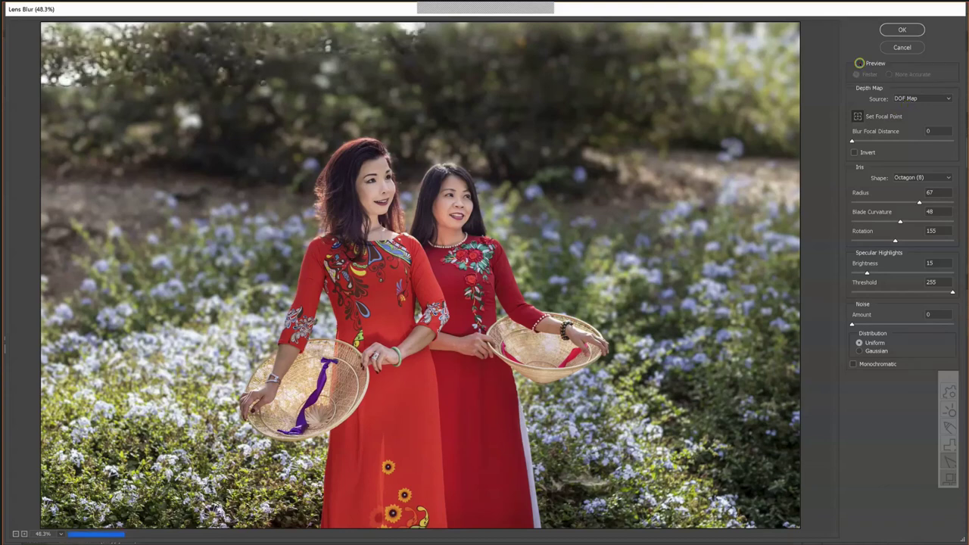
left_click(859, 62)
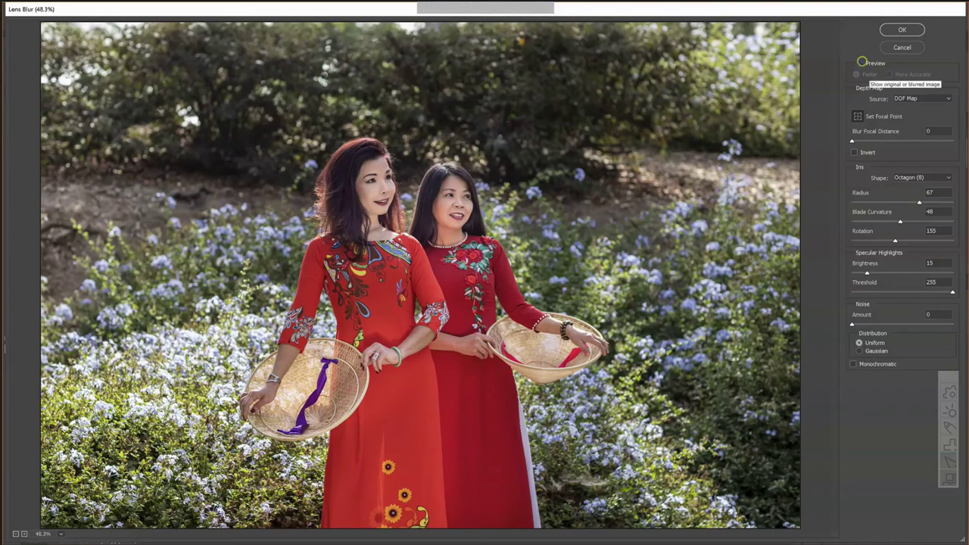
left_click(860, 63)
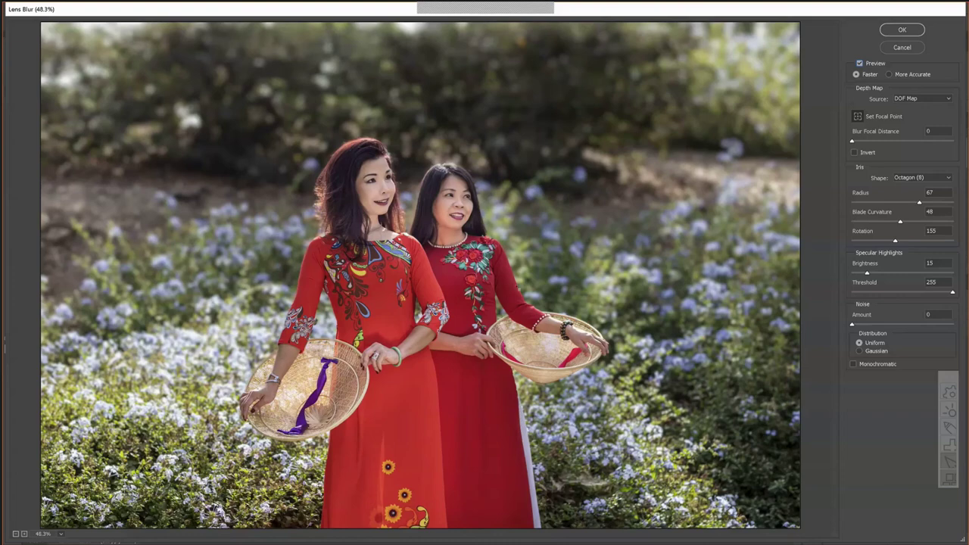
key("ctrl+plus")
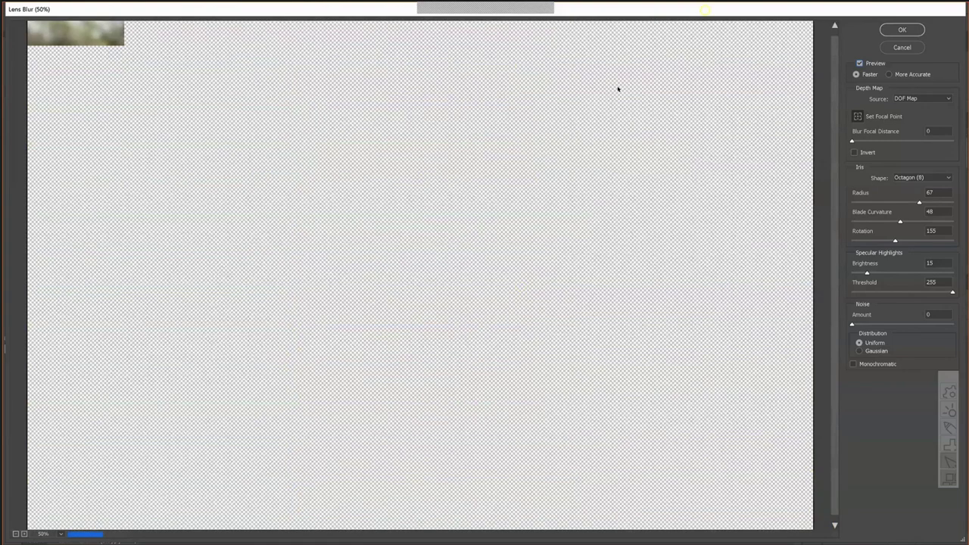
- Set the Lens Blur focal point on the two women, giving Blur Focal Distance 2
left_click(338, 200)
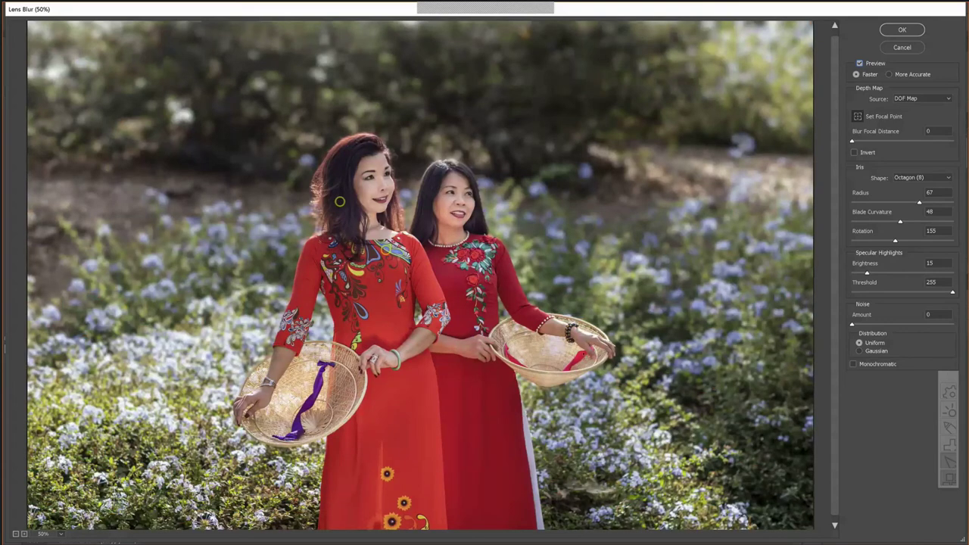
left_click(519, 237)
left_click(622, 252)
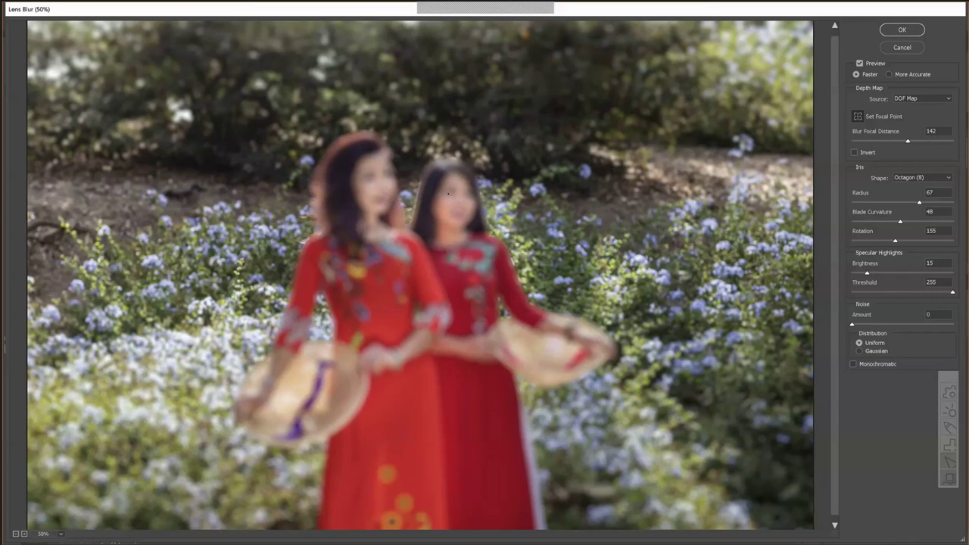
left_click(448, 195)
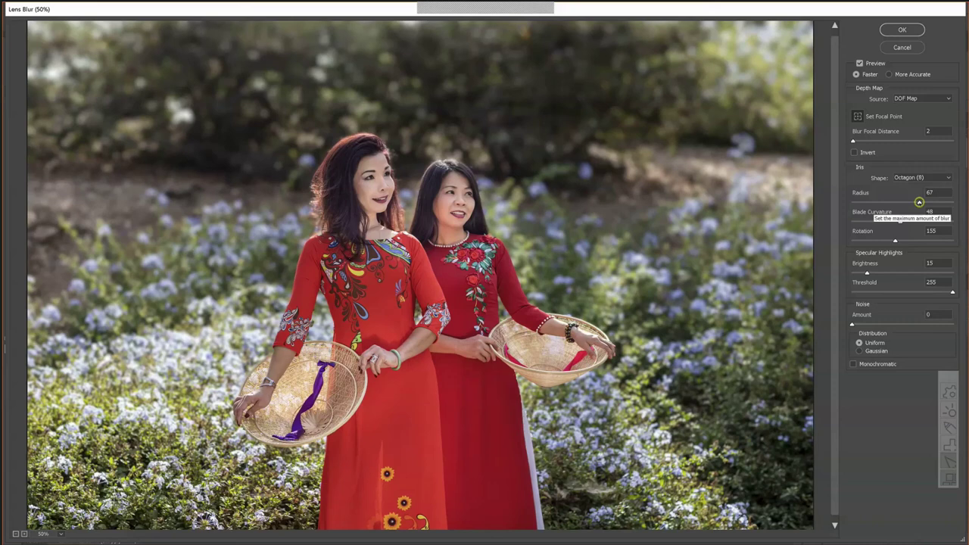
- Set the Lens Blur radius to 85 and apply it to Background copy
left_click_drag(919, 202, 936, 203)
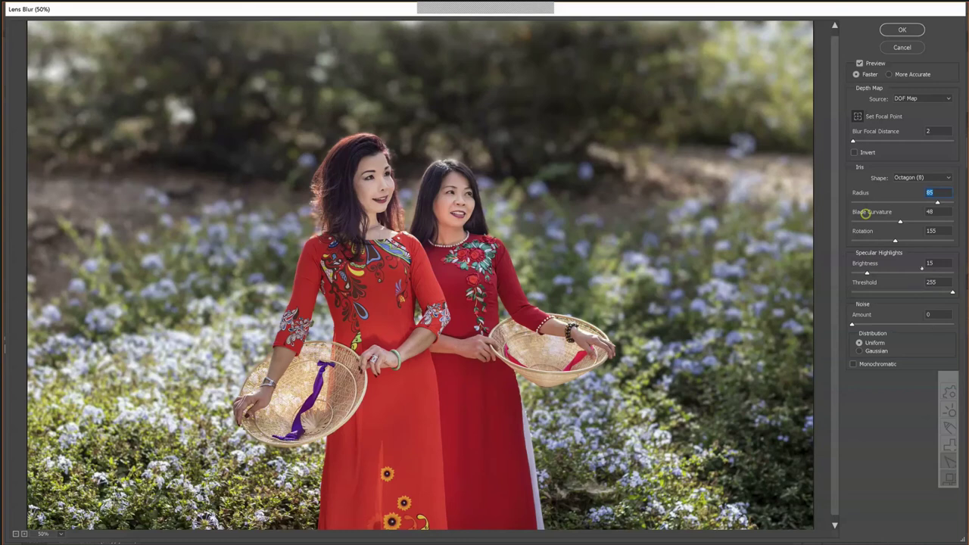
left_click(902, 29)
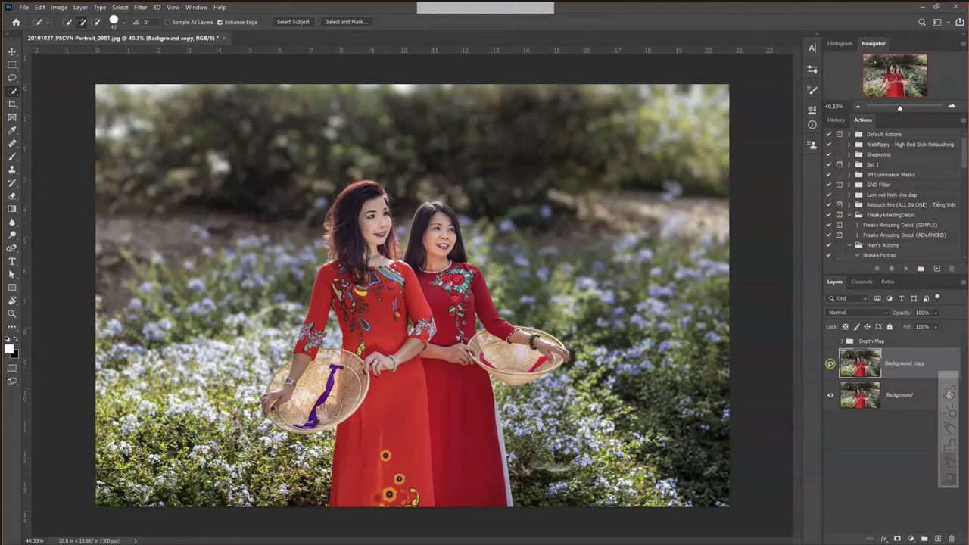
left_click(830, 363)
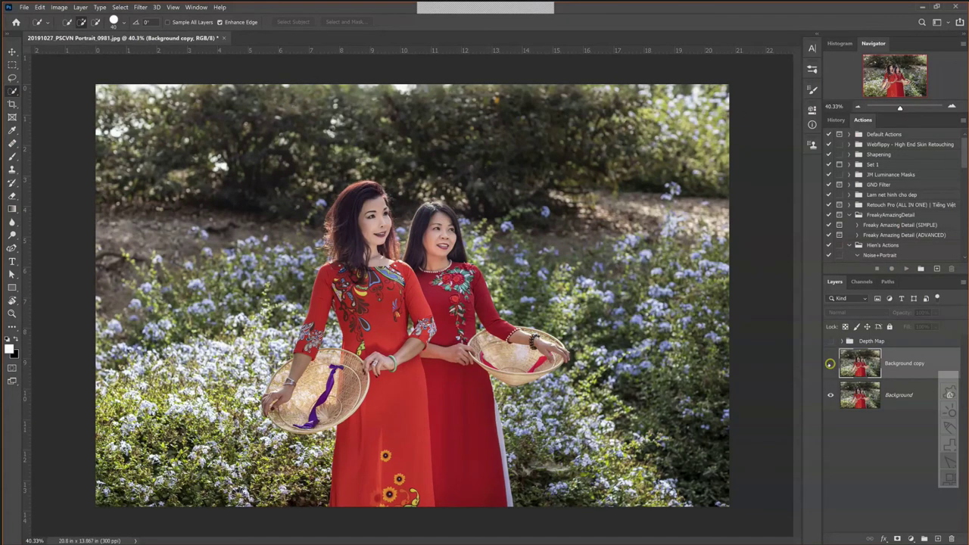
left_click(831, 363)
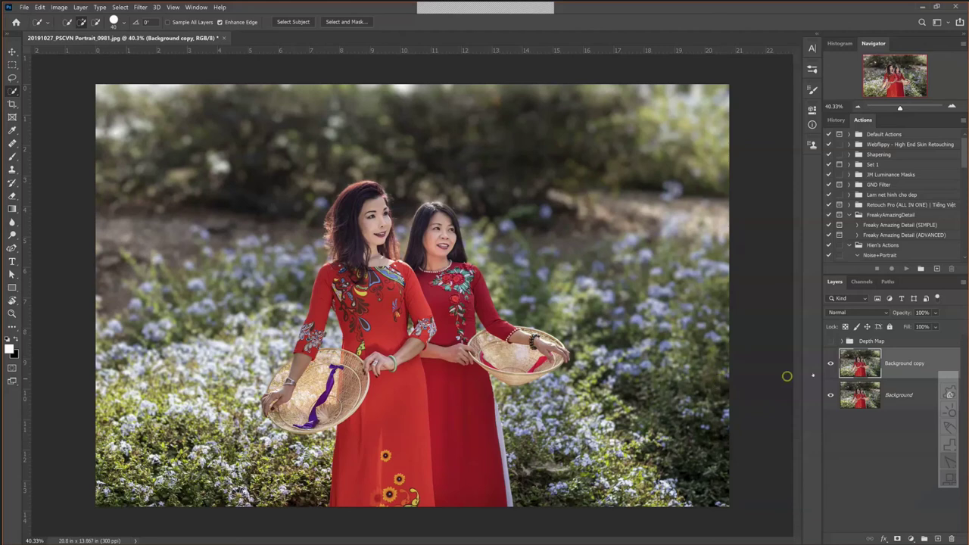
left_click(828, 363)
left_click(829, 363)
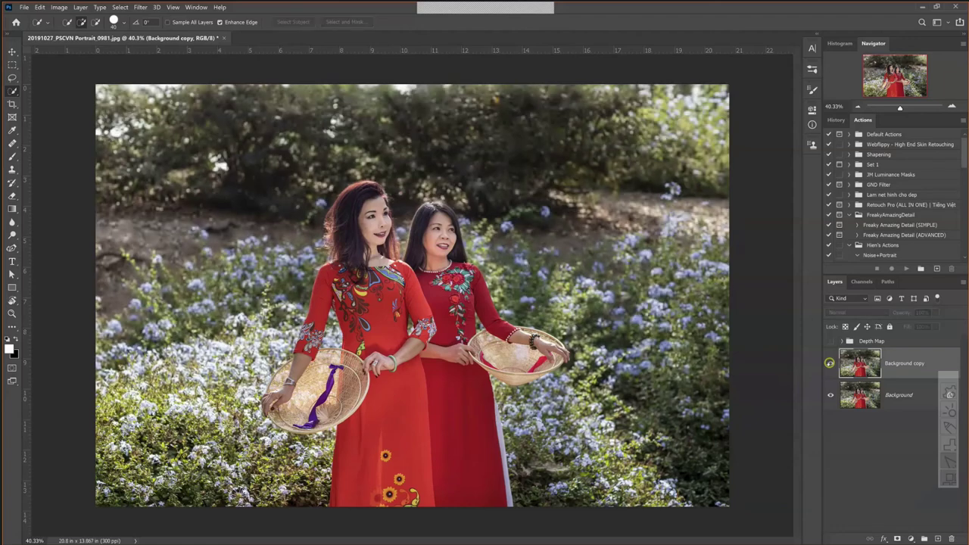
left_click(829, 364)
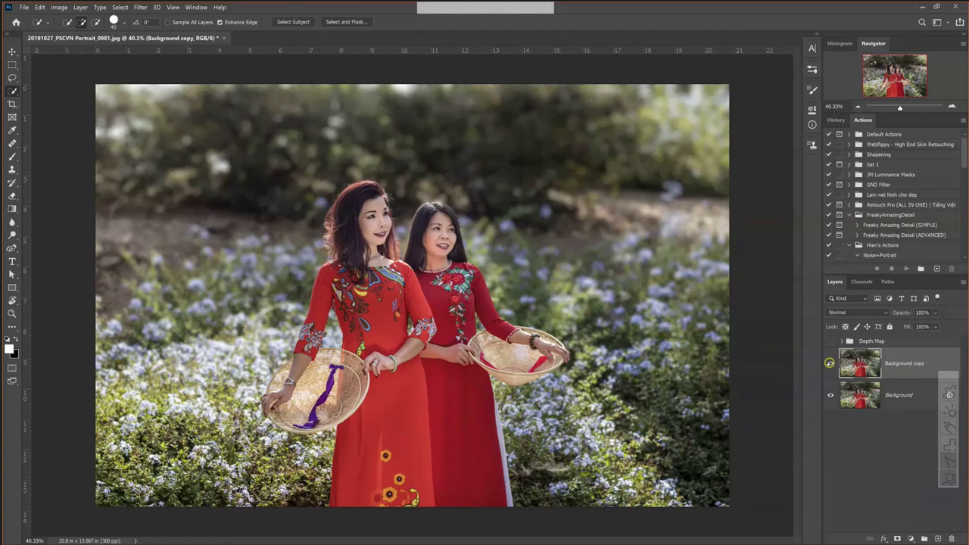